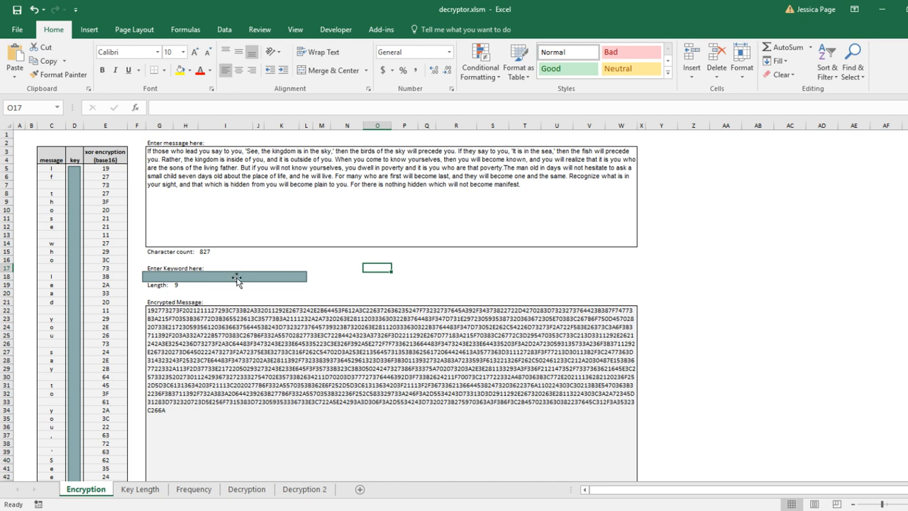
# Examine the keyword entry box, the message text box and the encrypted message cell on the Encryption sheet
pyautogui.click(240, 270)
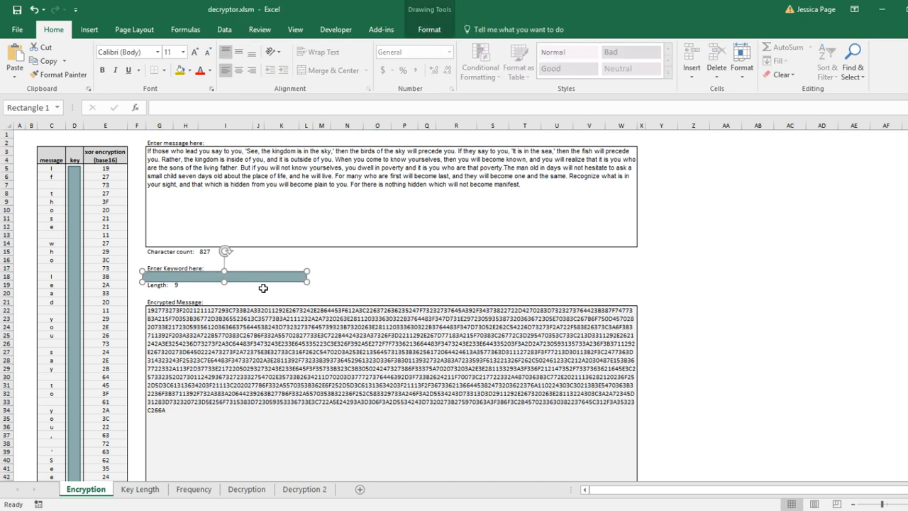
pyautogui.click(259, 292)
pyautogui.click(255, 281)
pyautogui.click(357, 274)
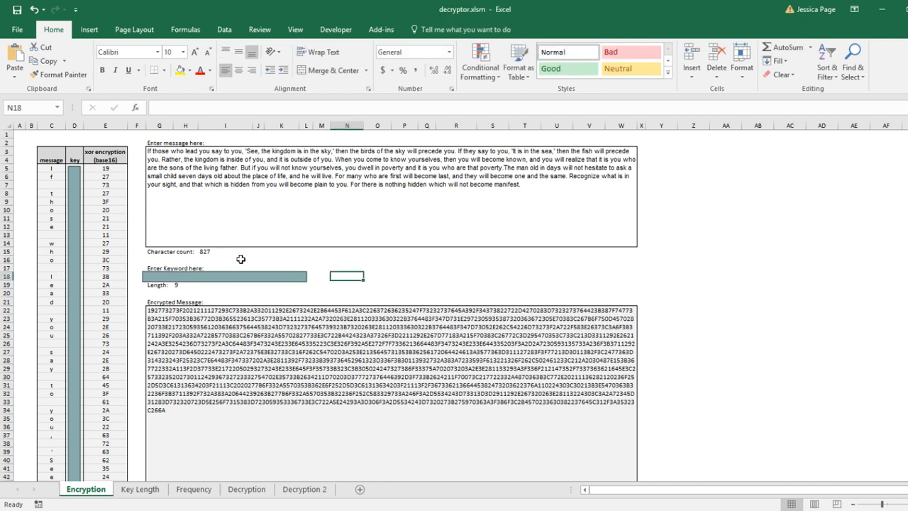
pyautogui.click(234, 336)
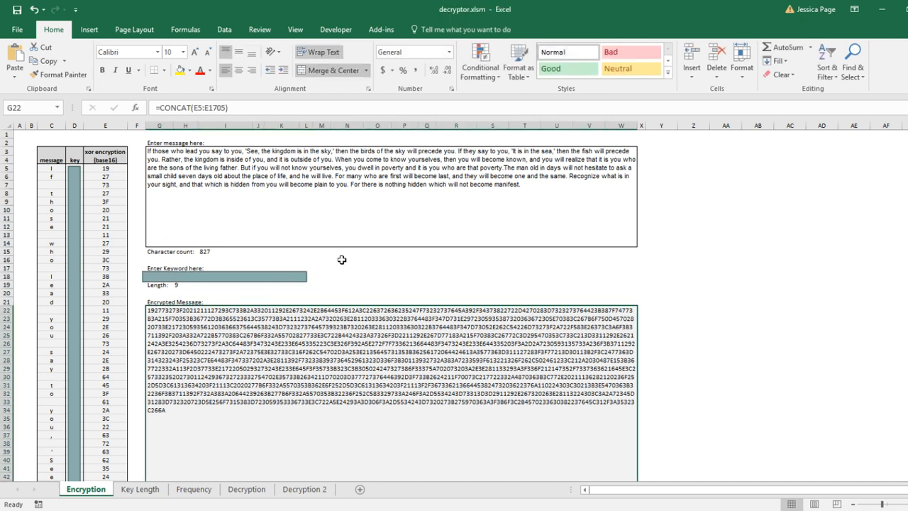
pyautogui.scroll(-1, 347, 259)
pyautogui.scroll(1, 346, 259)
pyautogui.scroll(-2, 346, 259)
pyautogui.scroll(2, 333, 290)
pyautogui.click(404, 276)
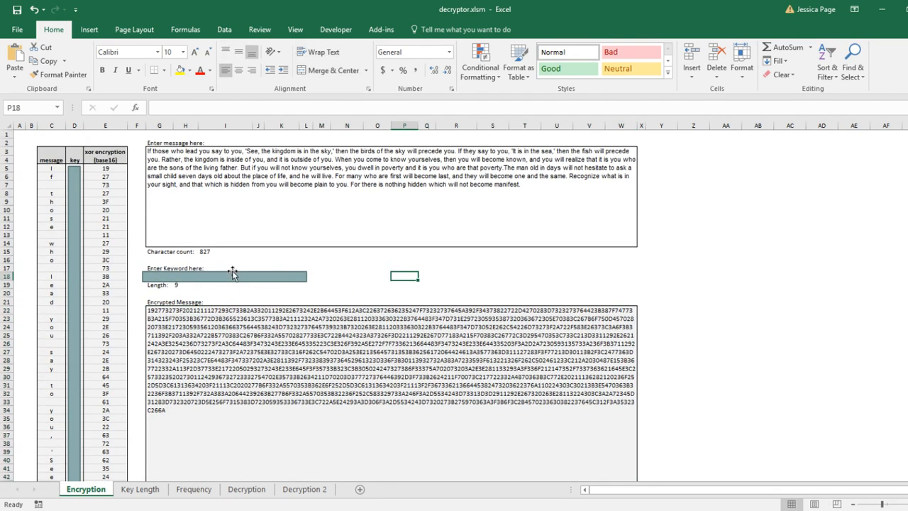
# Inspect the message column cells that split the text into single characters
pyautogui.moveTo(51, 170); pyautogui.dragTo(46, 340)
pyautogui.click(44, 274)
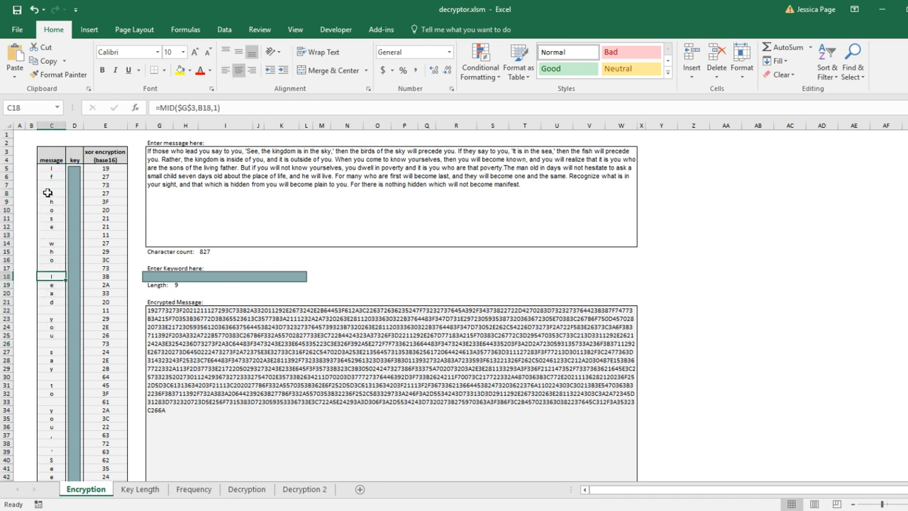
pyautogui.click(47, 170)
pyautogui.click(47, 178)
pyautogui.click(45, 227)
pyautogui.scroll(-1, 53, 270)
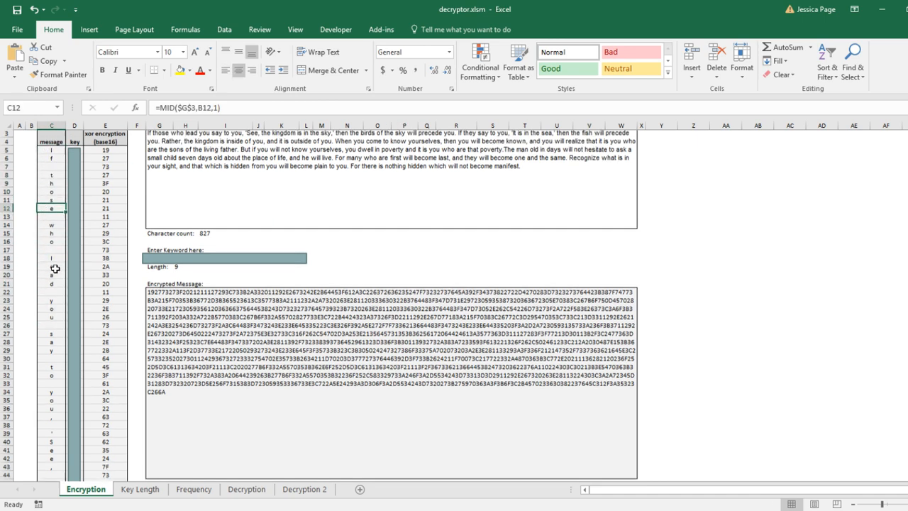
pyautogui.scroll(1, 55, 265)
# Inspect the key column shape and the xor encryption cells beside the message characters
pyautogui.click(76, 186)
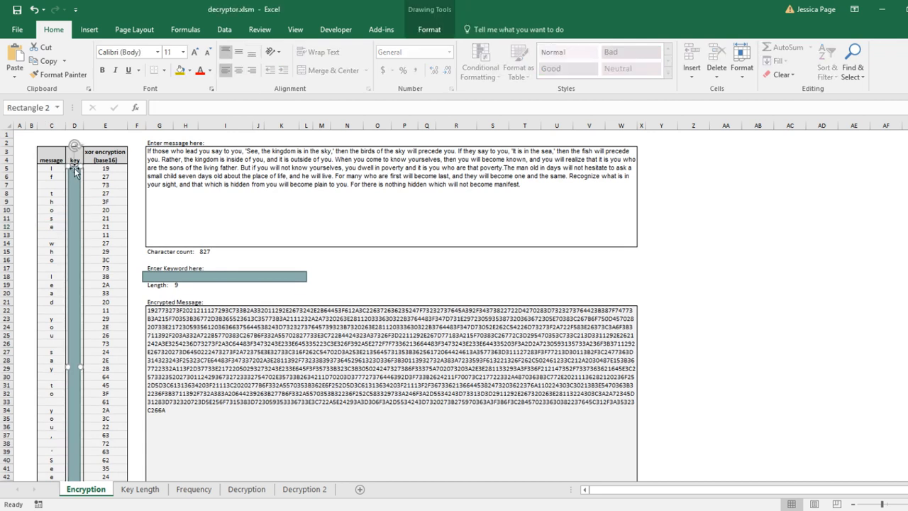
pyautogui.click(90, 191)
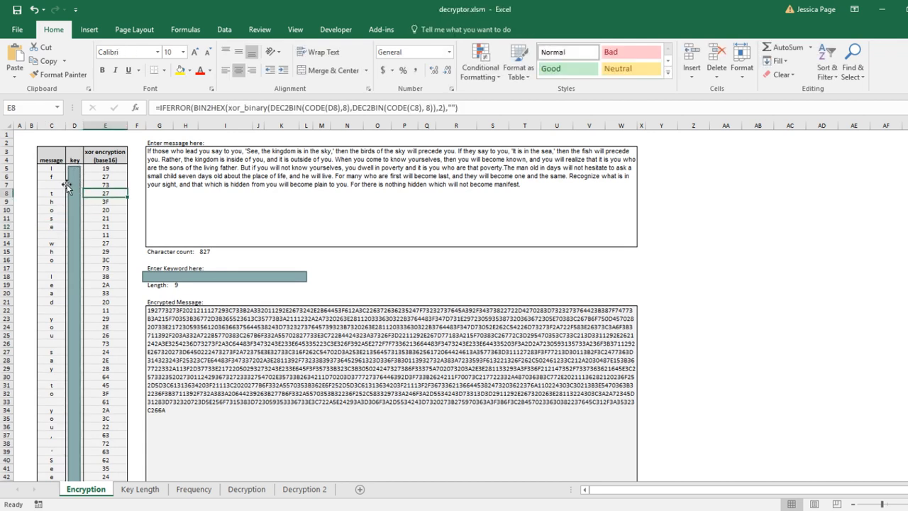
pyautogui.click(57, 169)
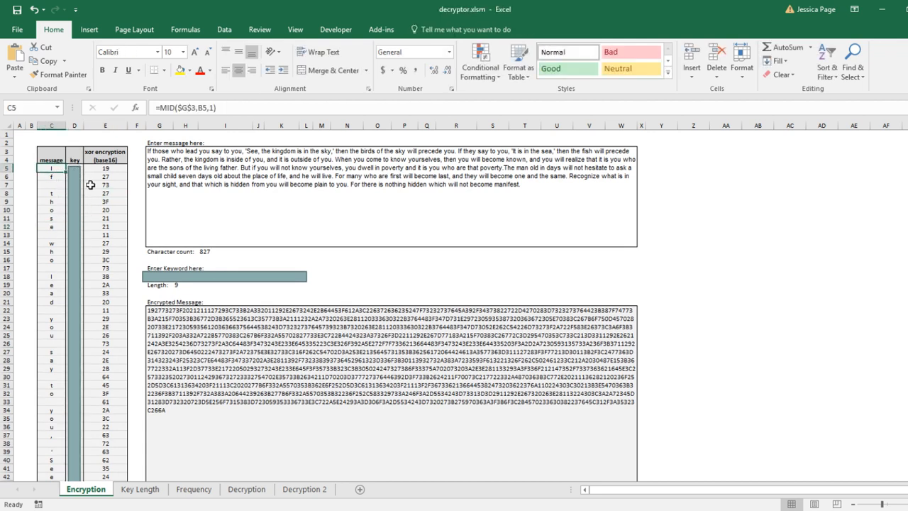
pyautogui.click(91, 184)
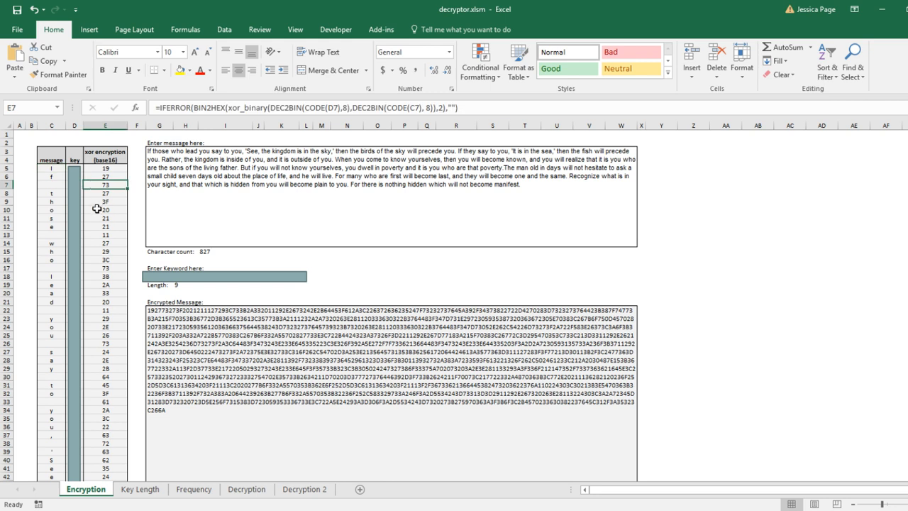
pyautogui.click(250, 208)
pyautogui.click(333, 268)
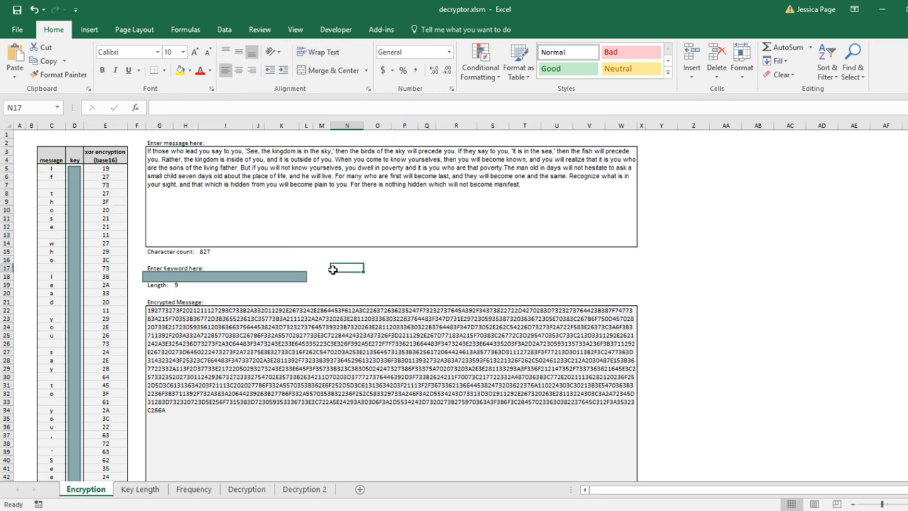
pyautogui.click(366, 259)
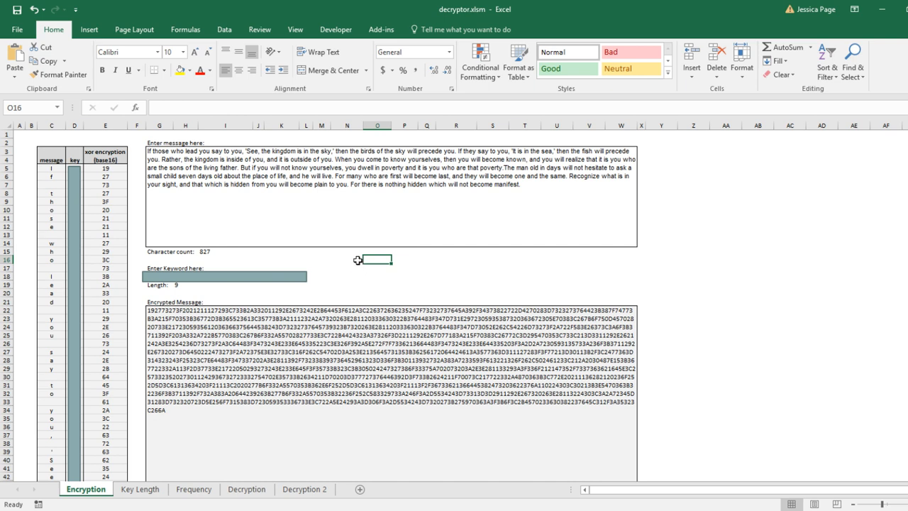
# Examine the xor encryption column formulas by selecting ranges of its cells
pyautogui.click(94, 170)
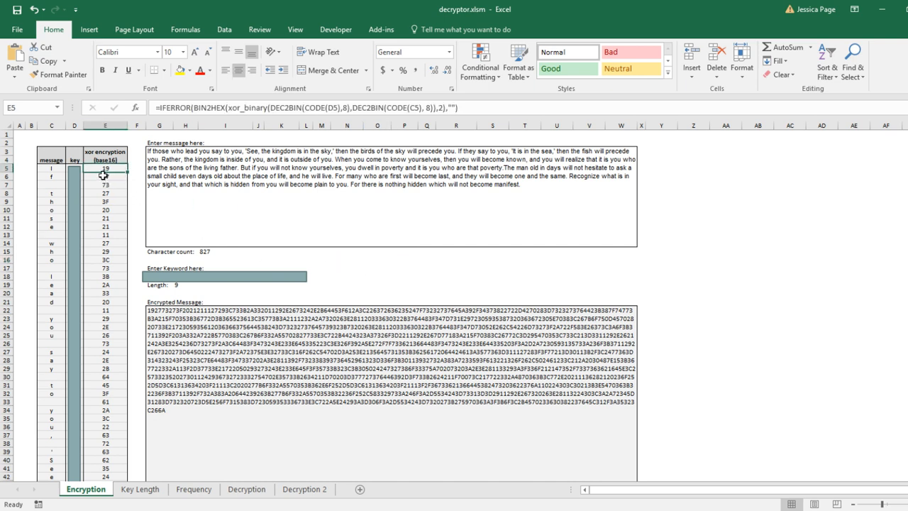
pyautogui.moveTo(102, 199); pyautogui.dragTo(100, 367)
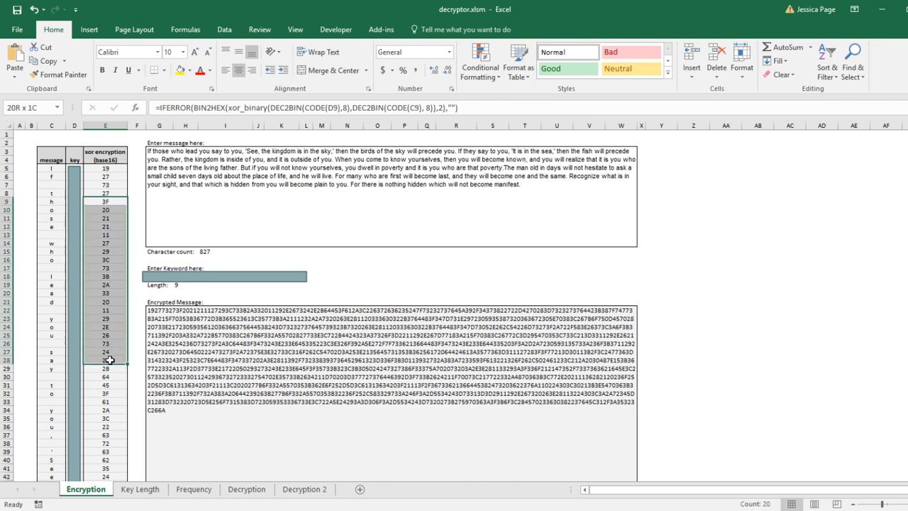
pyautogui.moveTo(97, 185); pyautogui.dragTo(93, 376)
pyautogui.click(98, 310)
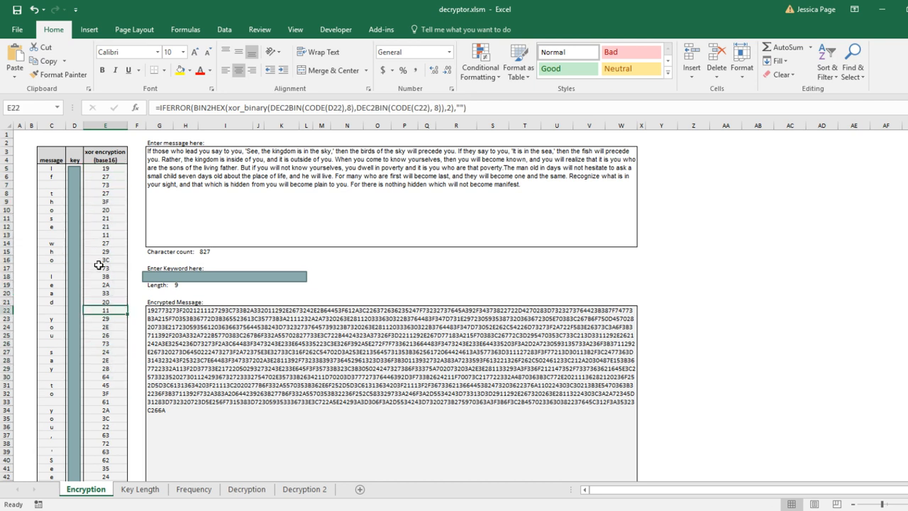
pyautogui.moveTo(100, 211); pyautogui.dragTo(100, 312)
pyautogui.moveTo(97, 359); pyautogui.dragTo(100, 229)
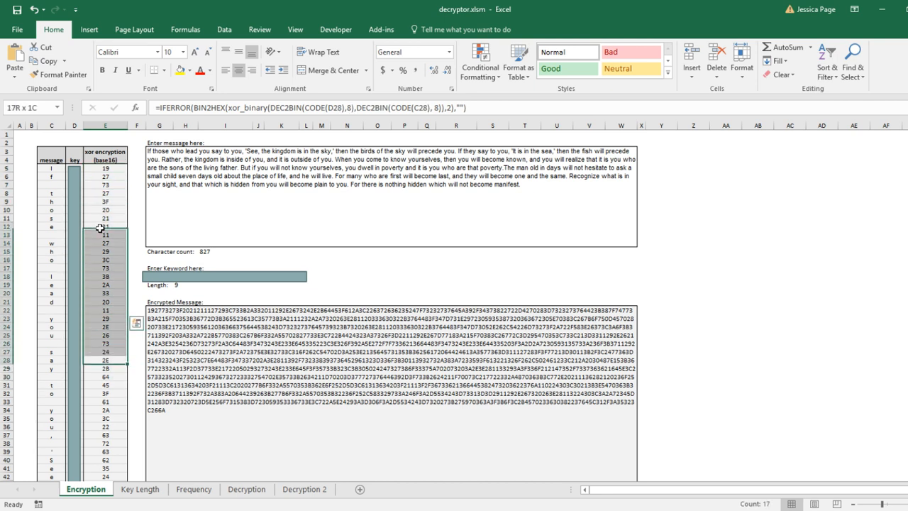
pyautogui.click(97, 170)
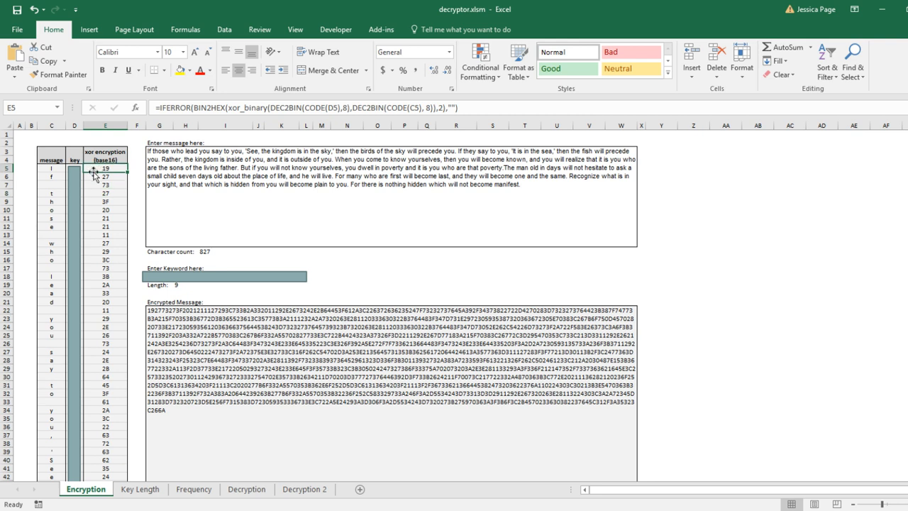
pyautogui.moveTo(100, 178); pyautogui.dragTo(106, 236)
pyautogui.moveTo(109, 275); pyautogui.dragTo(105, 352)
pyautogui.click(91, 192)
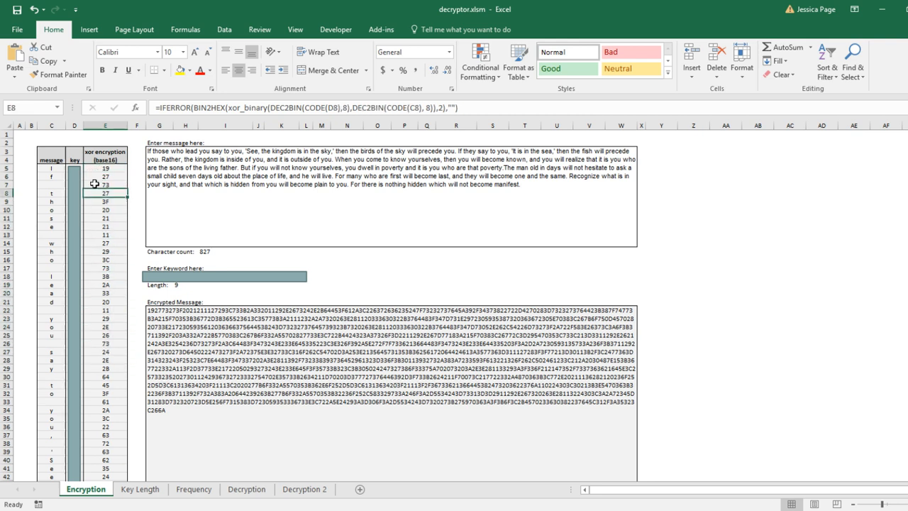
pyautogui.click(95, 168)
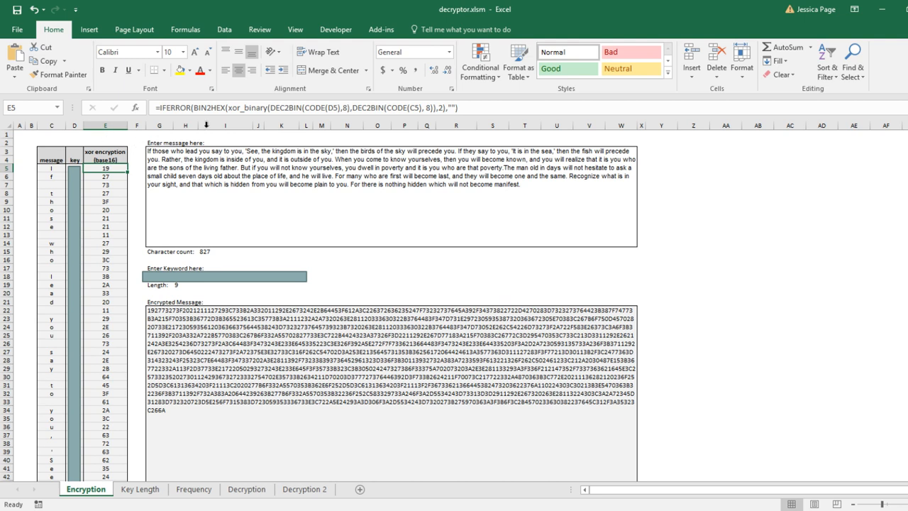
# Examine the xor_binary part of the first encryption formula in edit mode, then leave without changes
pyautogui.click(247, 107)
pyautogui.doubleClick(228, 107)
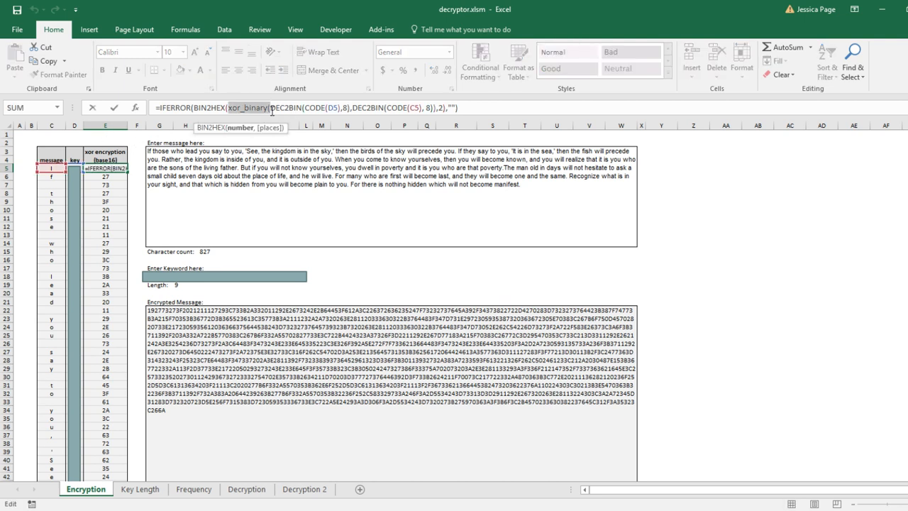
pyautogui.click(240, 108)
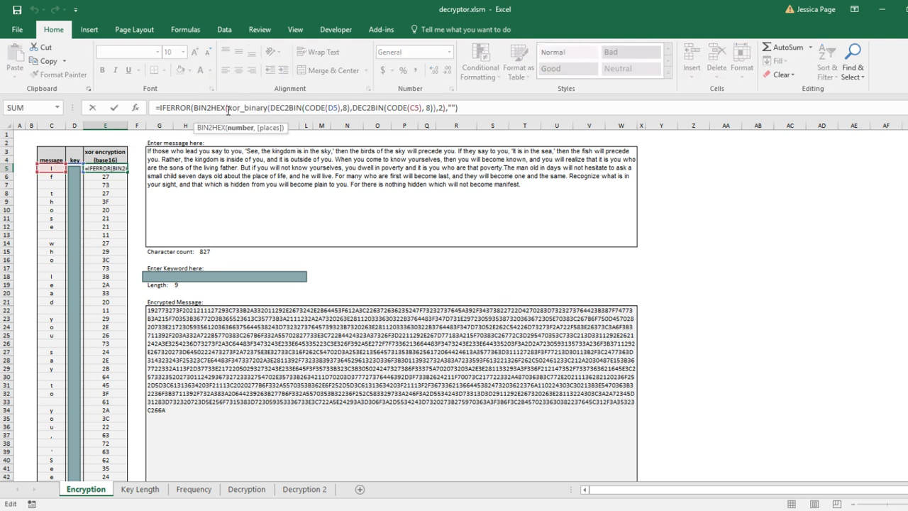
pyautogui.moveTo(228, 108); pyautogui.dragTo(266, 108)
pyautogui.click(270, 108)
pyautogui.press('Escape')
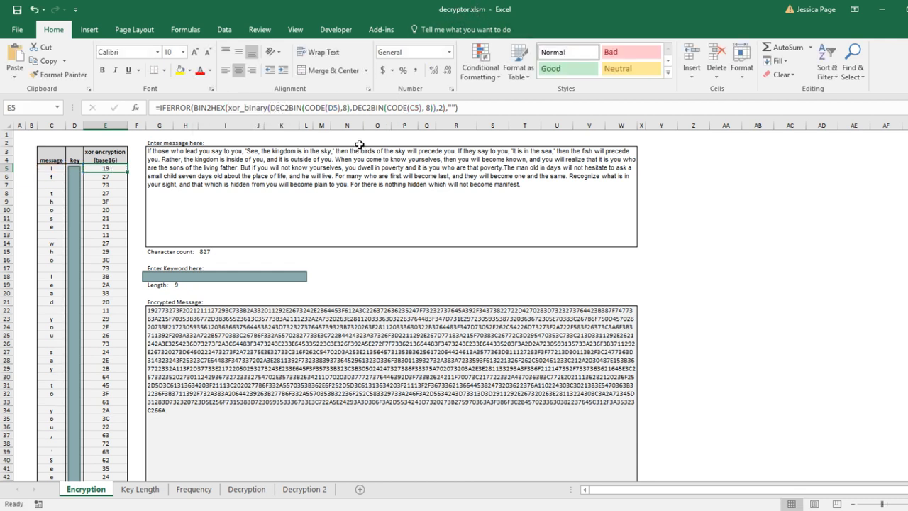
# Inspect the message text and the encrypted message cell that concatenates the hex values
pyautogui.click(358, 169)
pyautogui.click(766, 224)
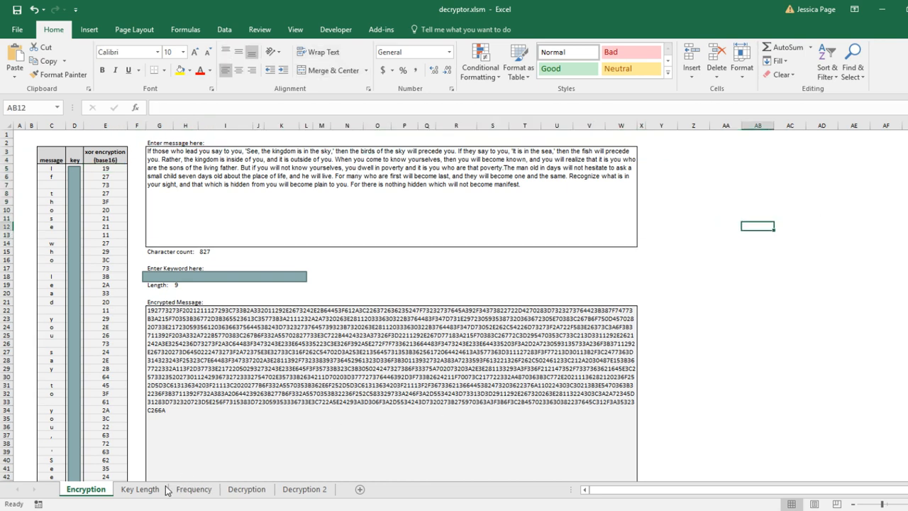
pyautogui.click(234, 382)
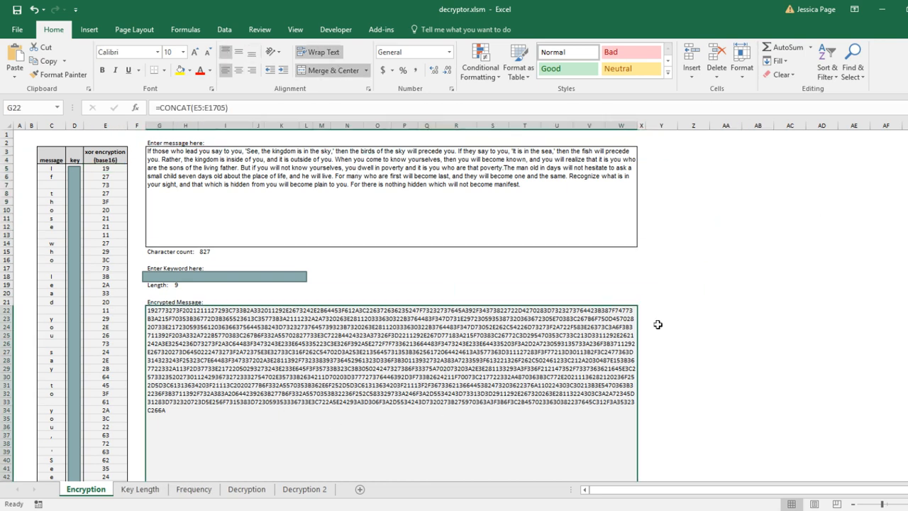
pyautogui.click(693, 318)
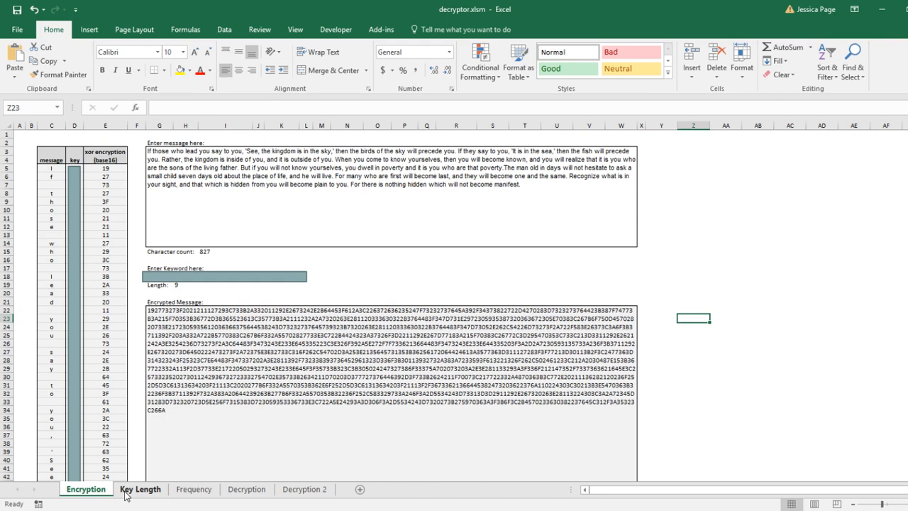
# Open the Key Length sheet and examine the shifted rows of encrypted hex values and their matches
pyautogui.click(125, 490)
pyautogui.click(276, 385)
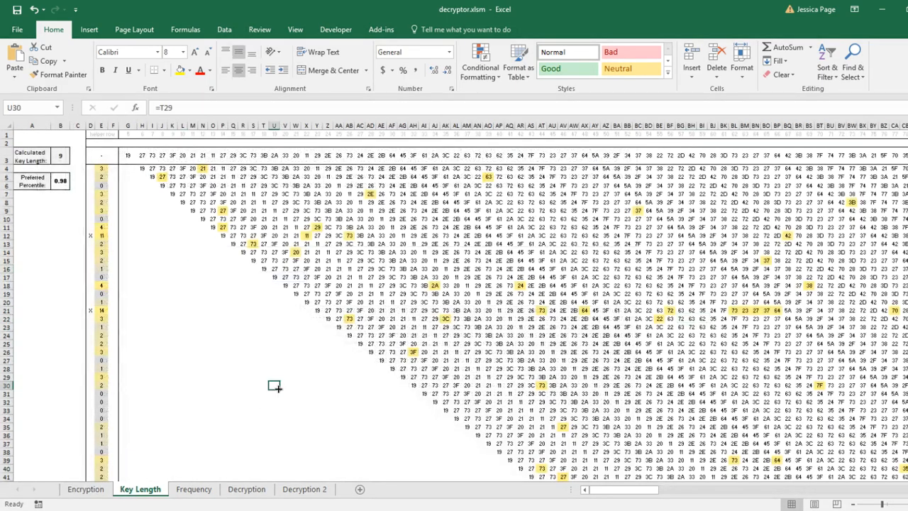
pyautogui.scroll(-7, 208, 341)
pyautogui.scroll(7, 208, 339)
pyautogui.click(194, 319)
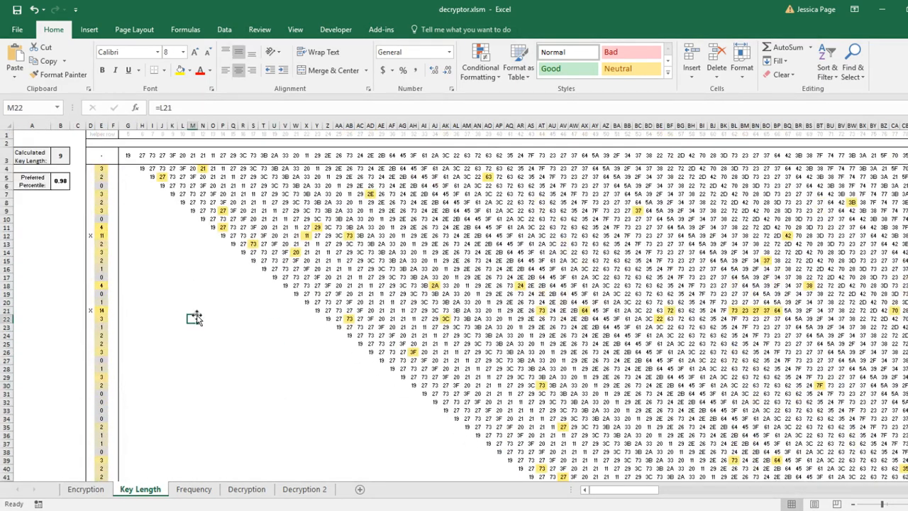
pyautogui.click(182, 262)
pyautogui.click(192, 311)
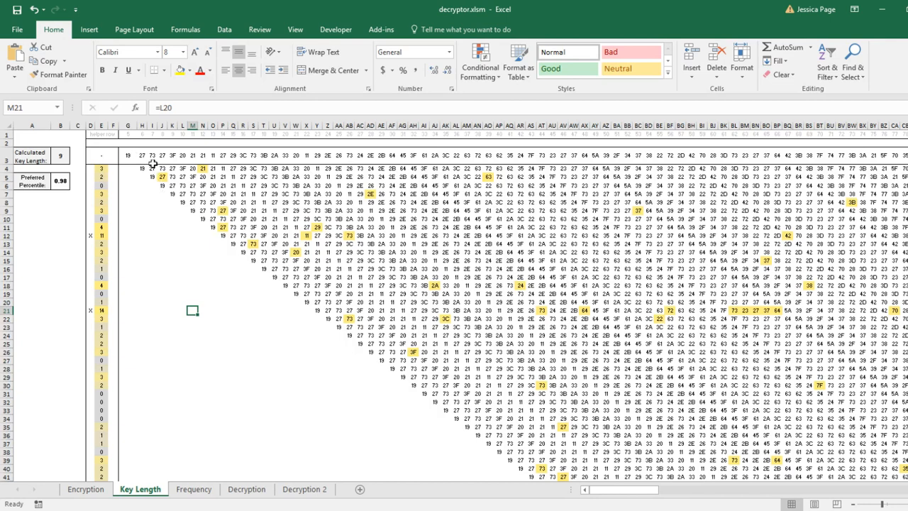
pyautogui.moveTo(128, 157); pyautogui.dragTo(887, 153)
pyautogui.click(402, 235)
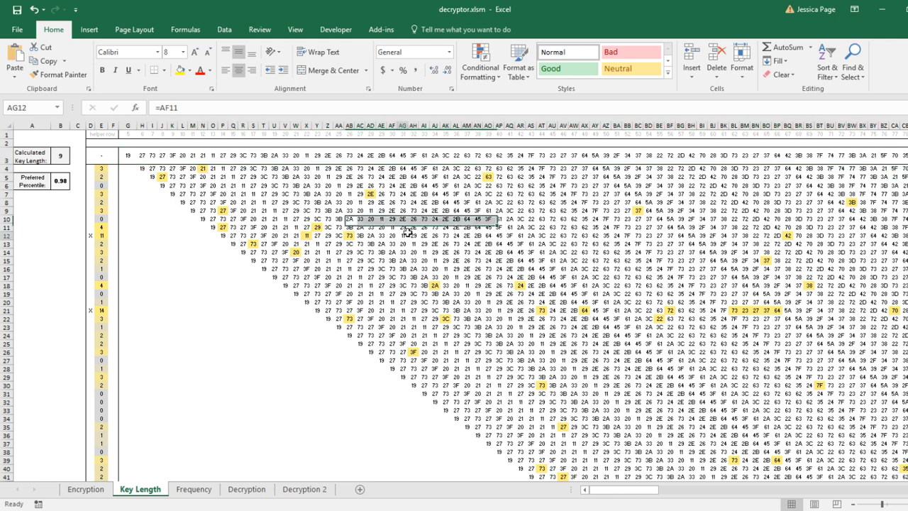
pyautogui.moveTo(129, 156); pyautogui.dragTo(744, 162)
pyautogui.moveTo(129, 156); pyautogui.dragTo(545, 170)
pyautogui.click(520, 186)
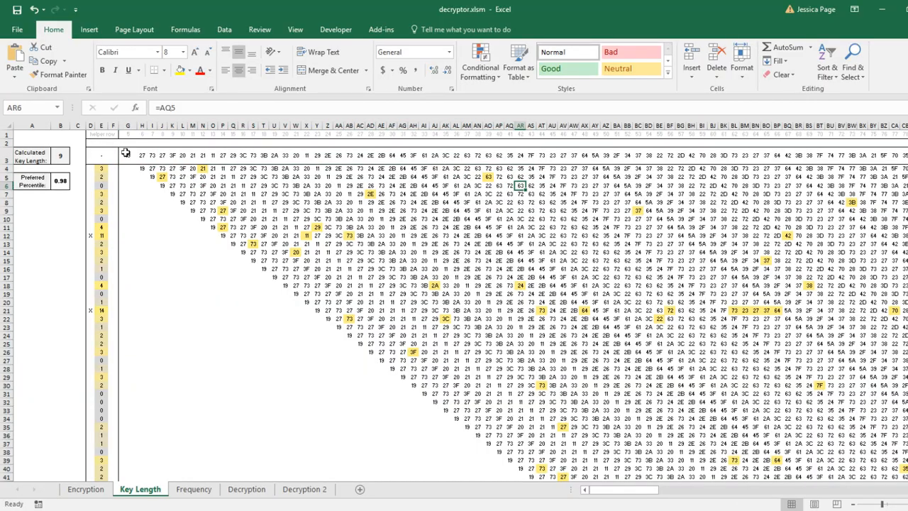
pyautogui.moveTo(125, 153); pyautogui.dragTo(902, 149)
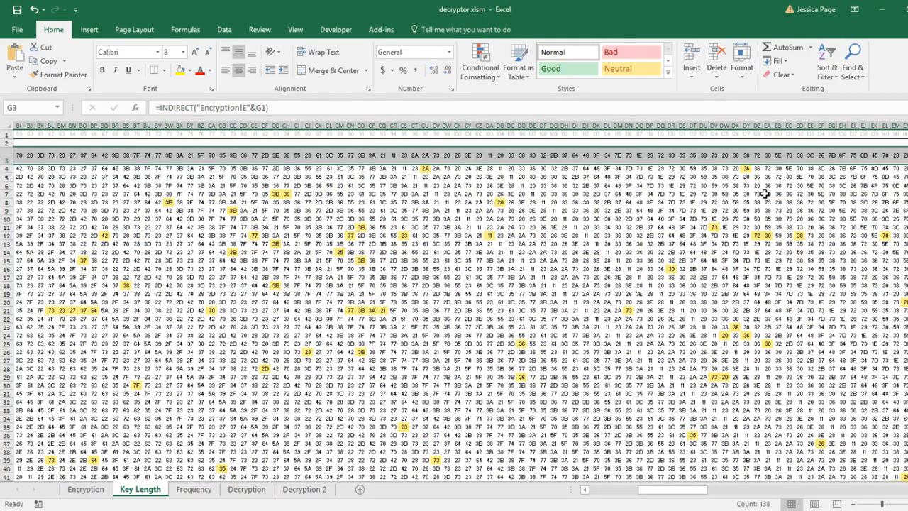
# Navigate the Key Length grid to examine the calculated key length and the match-count column
pyautogui.click(669, 155)
pyautogui.hotkey('ctrl', 'Left')
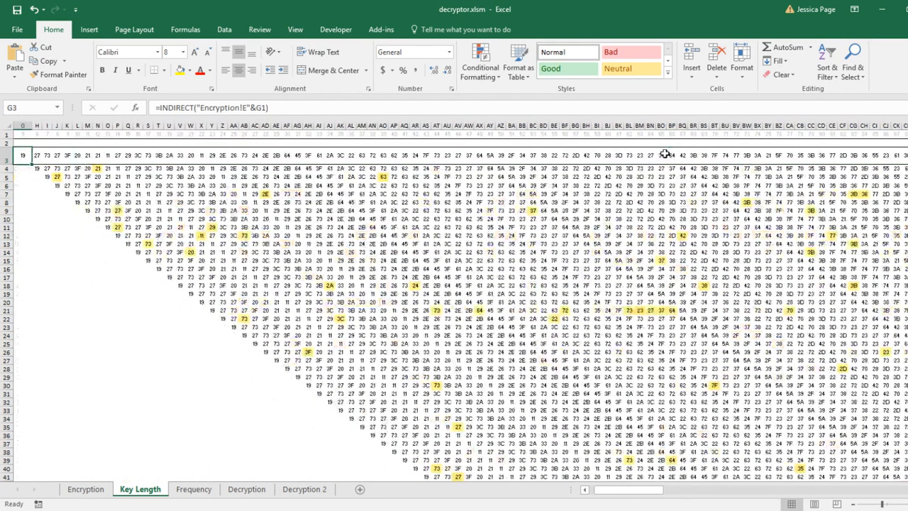
pyautogui.hotkey('ctrl', 'Home')
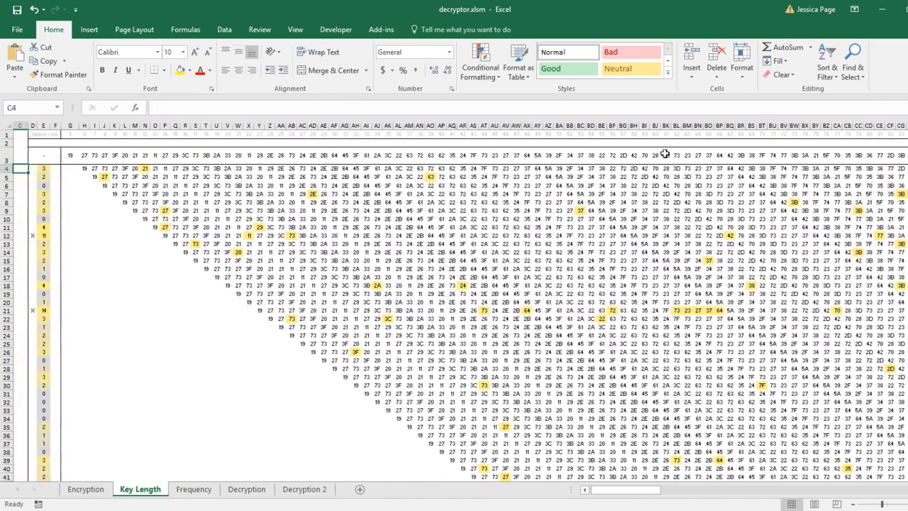
pyautogui.press('Up')
pyautogui.press('Right')
pyautogui.press('Right')
pyautogui.press('Right')
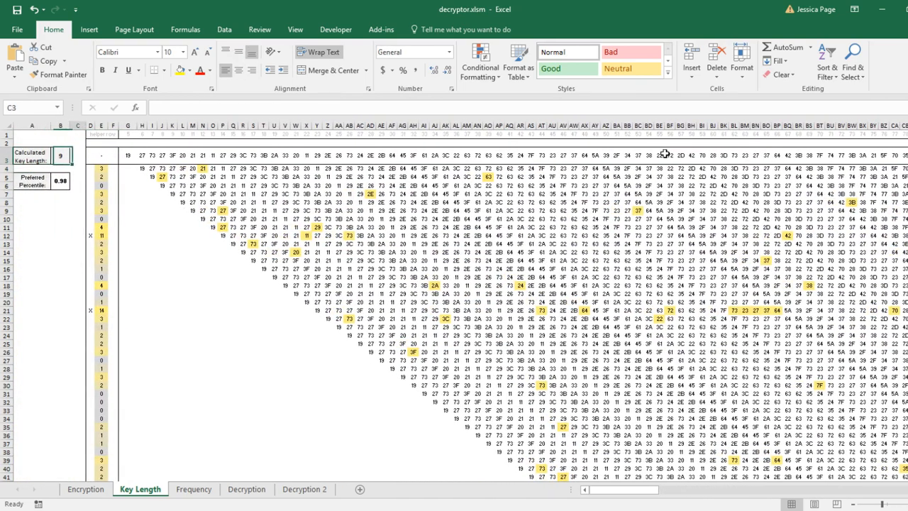
pyautogui.press('Right')
pyautogui.press('Right')
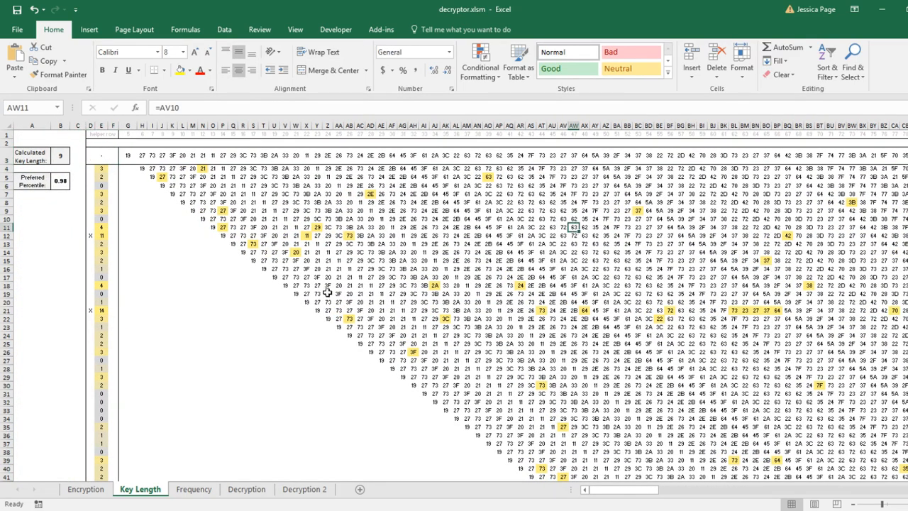
# Check the message's character count on the Encryption sheet and return to the Key Length sheet
pyautogui.click(91, 489)
pyautogui.click(204, 253)
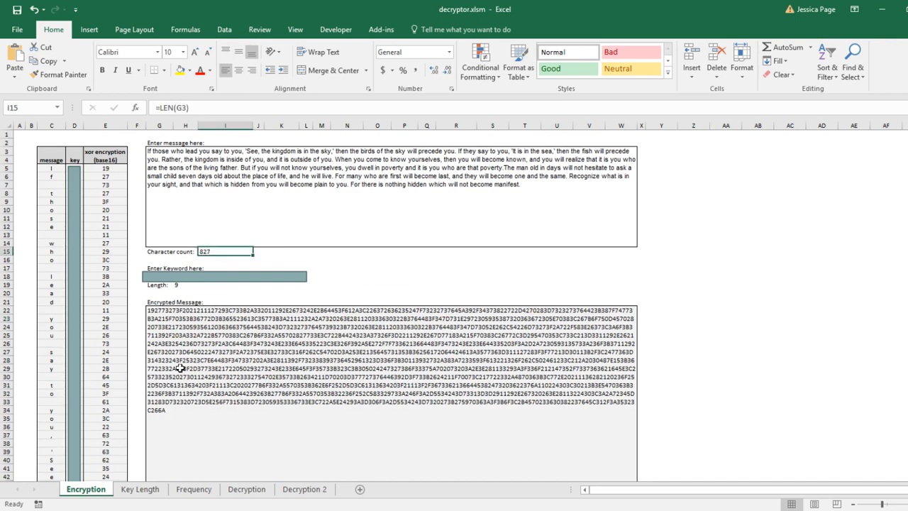
pyautogui.click(140, 489)
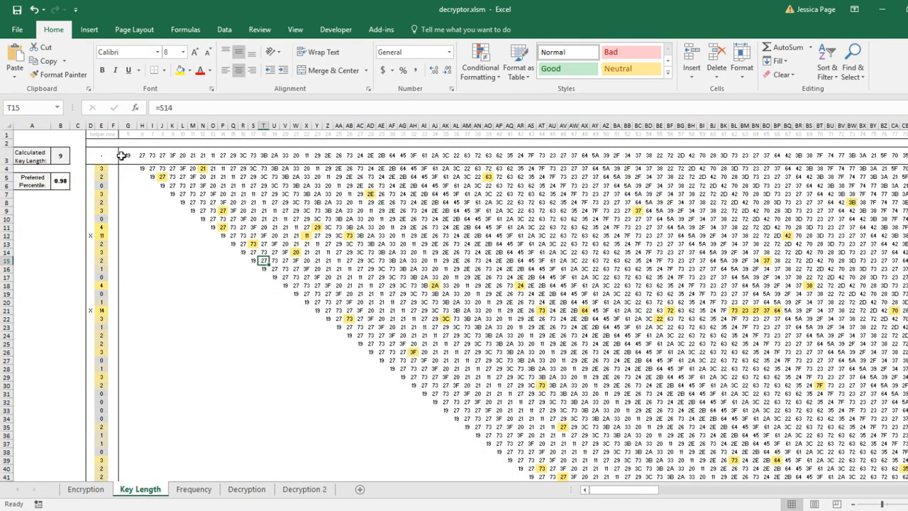
# Examine the top row of encrypted hex values pulled from the Encryption sheet and the shifted row beneath it
pyautogui.moveTo(122, 155); pyautogui.dragTo(543, 151)
pyautogui.click(381, 176)
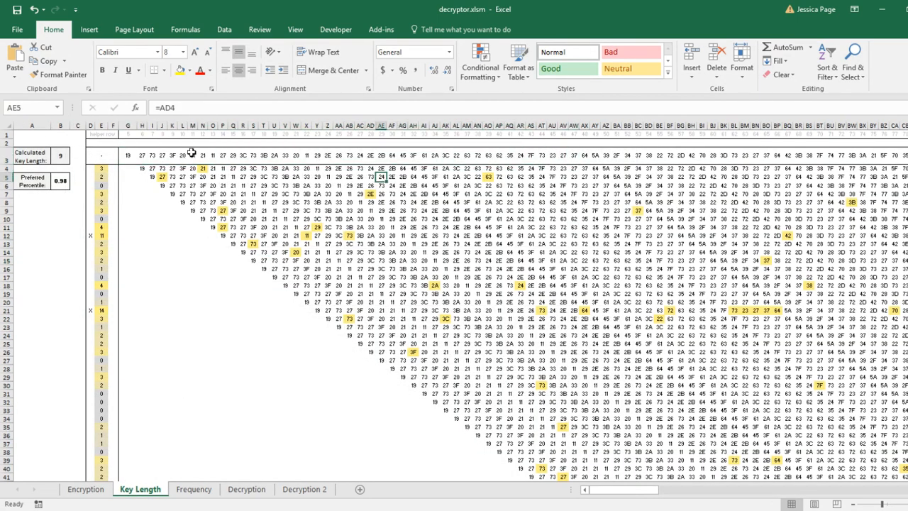
pyautogui.moveTo(172, 153); pyautogui.dragTo(338, 154)
pyautogui.click(317, 185)
pyautogui.moveTo(154, 154); pyautogui.dragTo(356, 161)
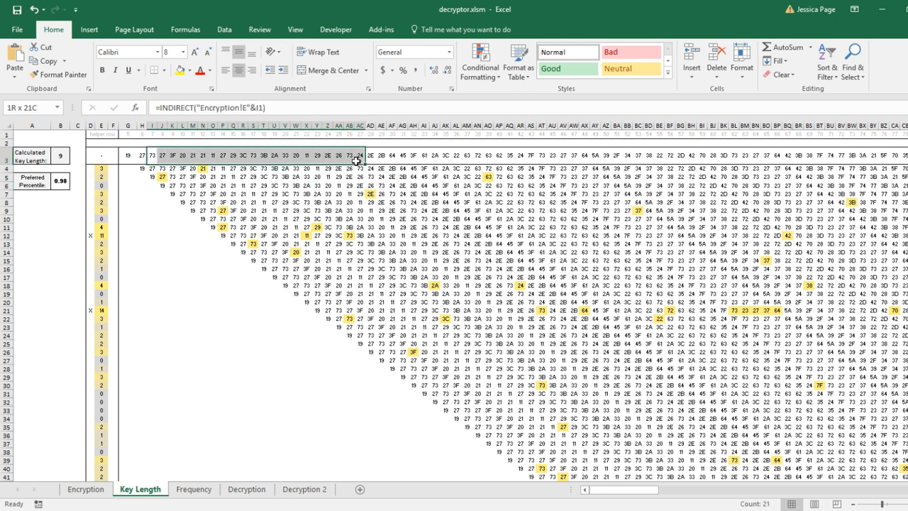
pyautogui.click(370, 186)
pyautogui.moveTo(221, 153); pyautogui.dragTo(377, 155)
pyautogui.click(370, 186)
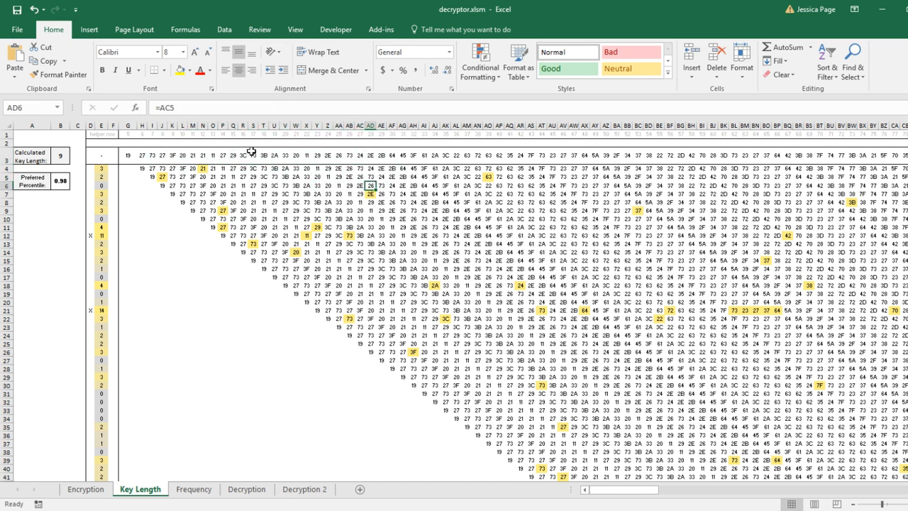
pyautogui.moveTo(211, 151); pyautogui.dragTo(360, 153)
pyautogui.click(348, 176)
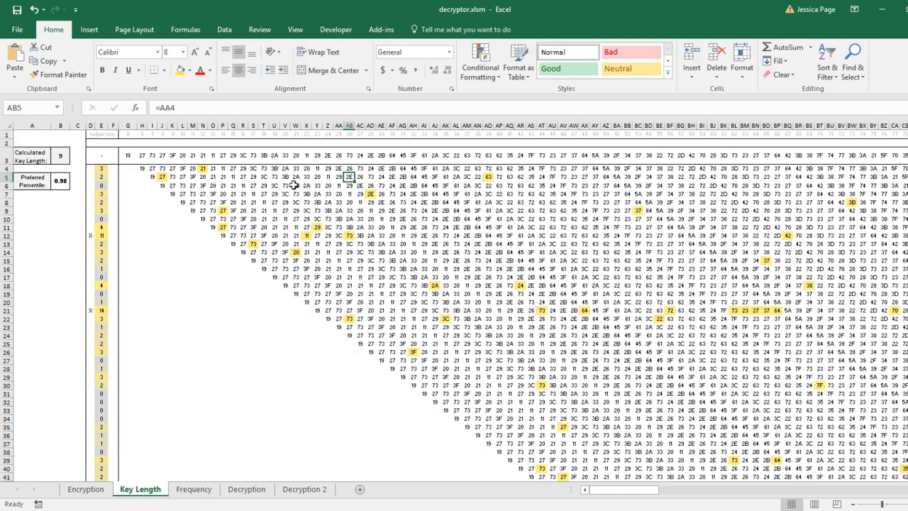
pyautogui.moveTo(129, 154); pyautogui.dragTo(435, 154)
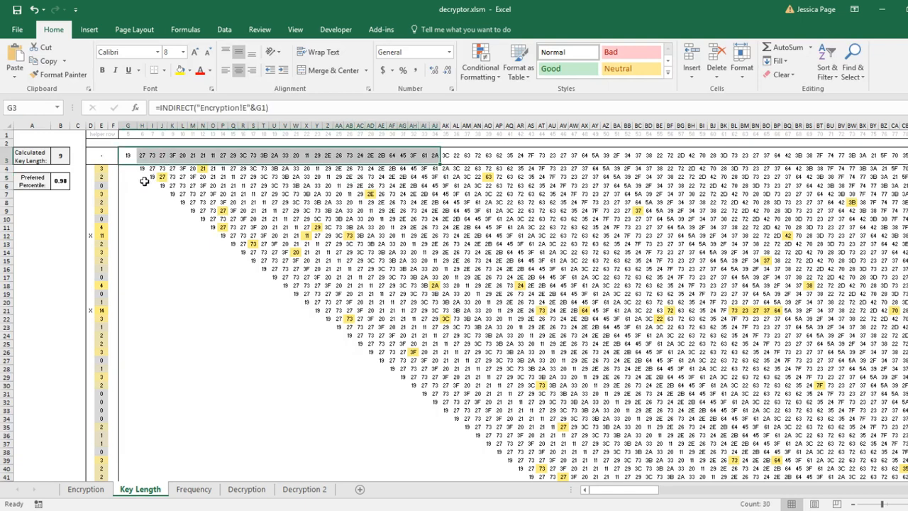
# Compare the first shifted row's cell references with the top row's values and inspect its match-count formula
pyautogui.moveTo(130, 170); pyautogui.dragTo(479, 176)
pyautogui.click(392, 202)
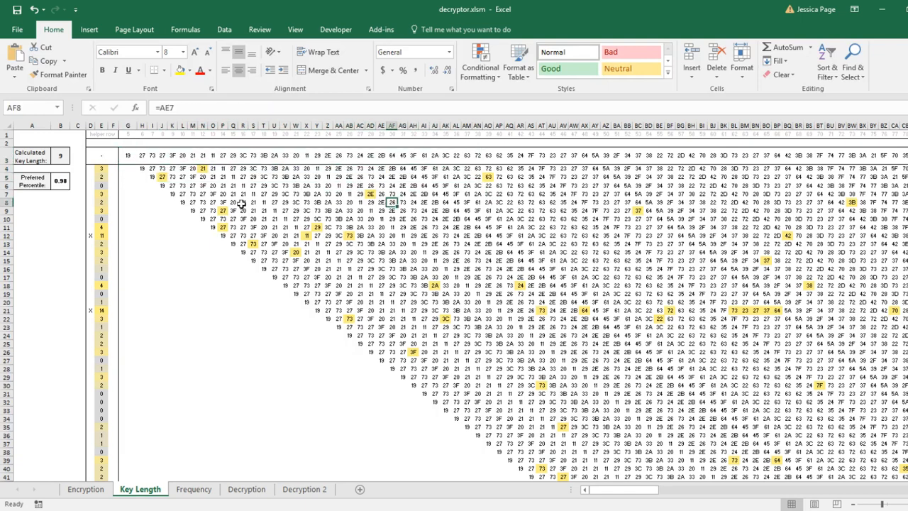
pyautogui.moveTo(141, 169); pyautogui.dragTo(323, 170)
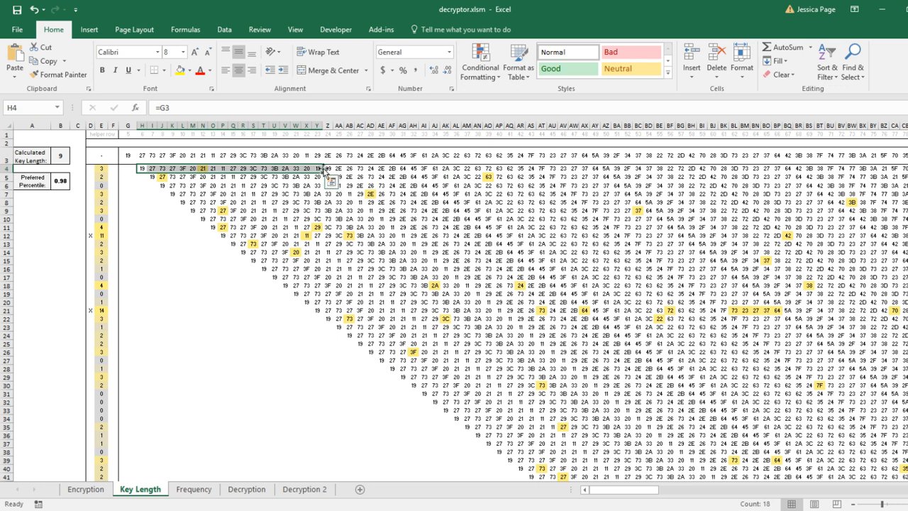
pyautogui.click(144, 171)
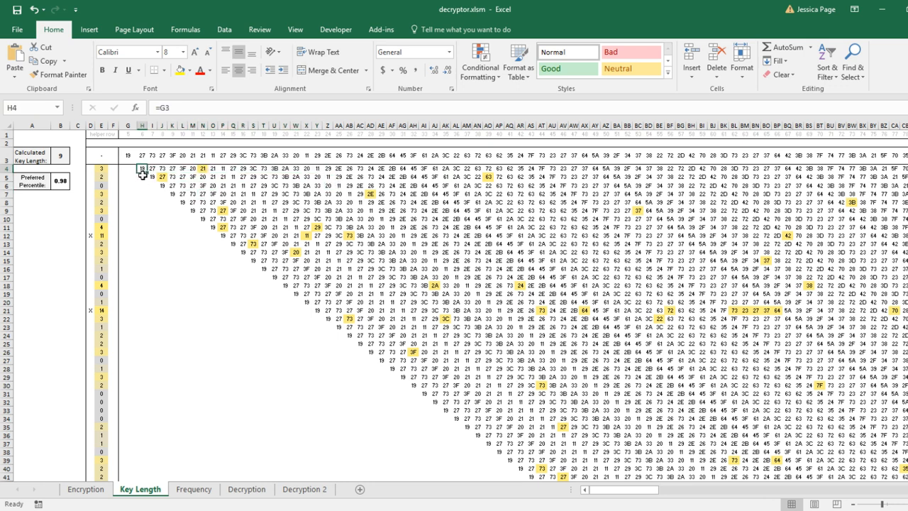
pyautogui.click(143, 158)
pyautogui.click(142, 168)
pyautogui.click(142, 157)
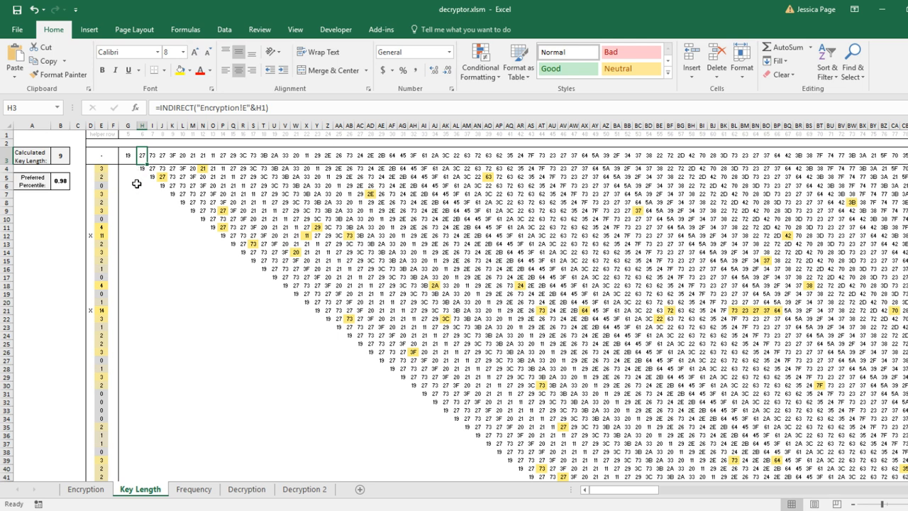
pyautogui.click(141, 169)
pyautogui.click(142, 158)
pyautogui.click(142, 168)
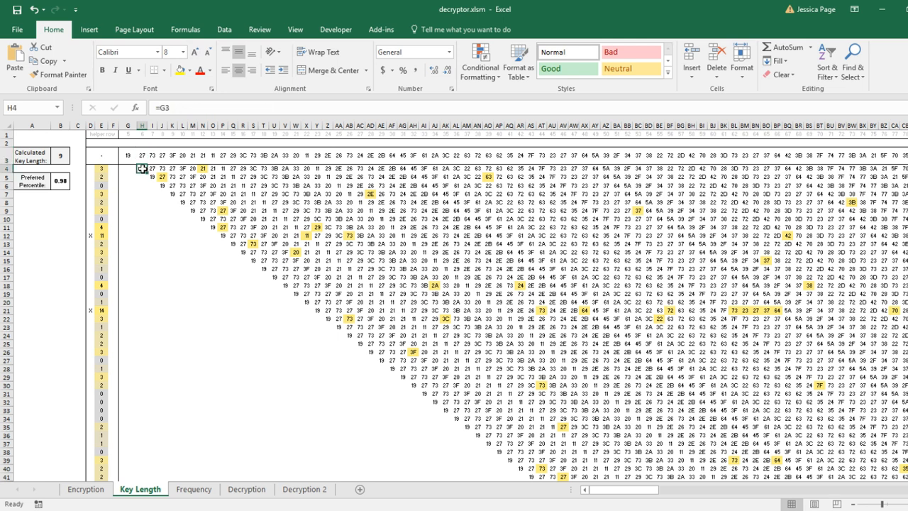
pyautogui.click(103, 168)
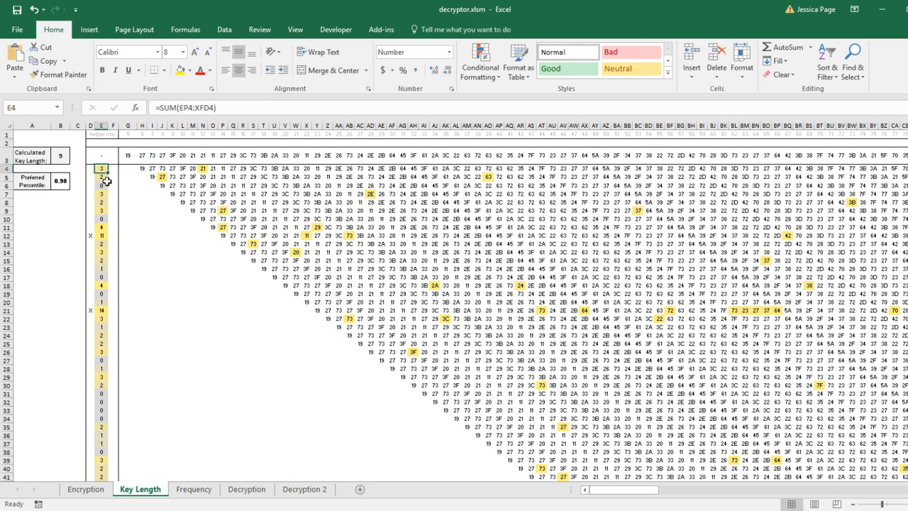
# Trace the one-column offset of the first shifted row against the top row and recheck its match-count sum
pyautogui.moveTo(144, 167); pyautogui.dragTo(327, 168)
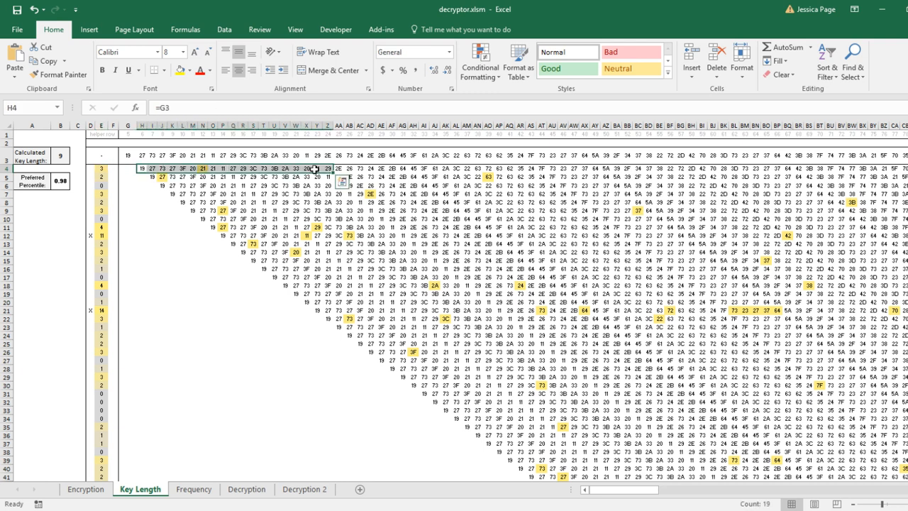
pyautogui.click(253, 186)
pyautogui.click(154, 169)
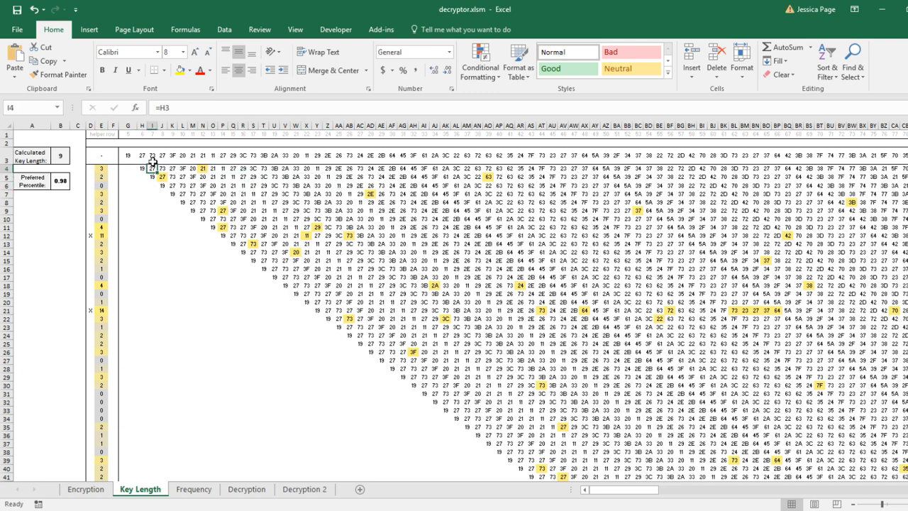
pyautogui.click(153, 157)
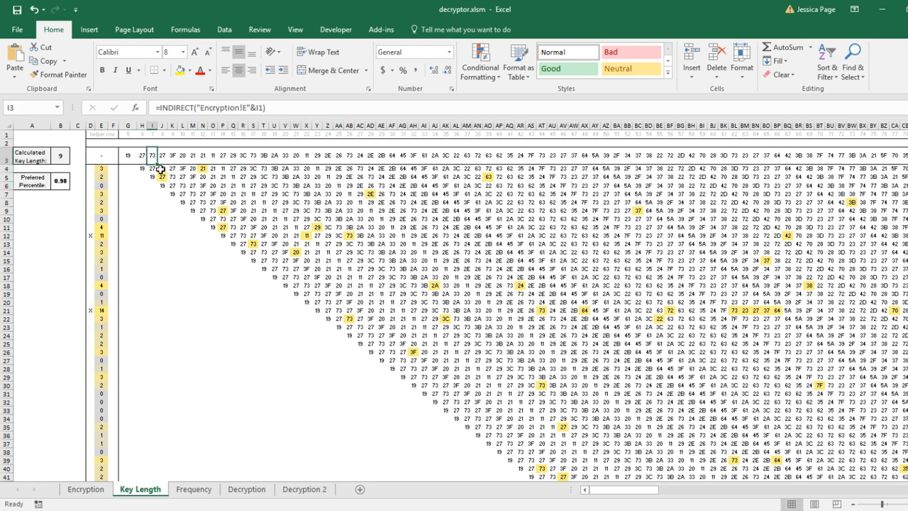
pyautogui.click(162, 170)
pyautogui.click(163, 156)
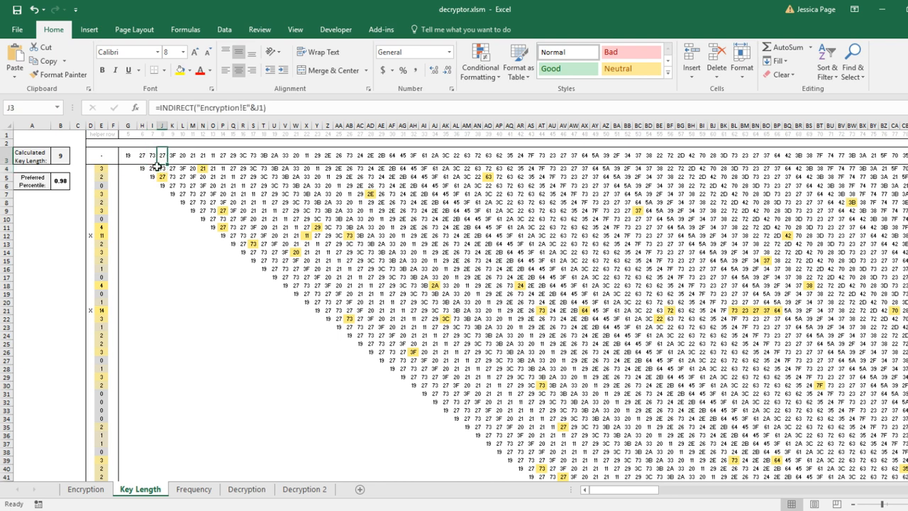
pyautogui.moveTo(141, 168); pyautogui.dragTo(352, 168)
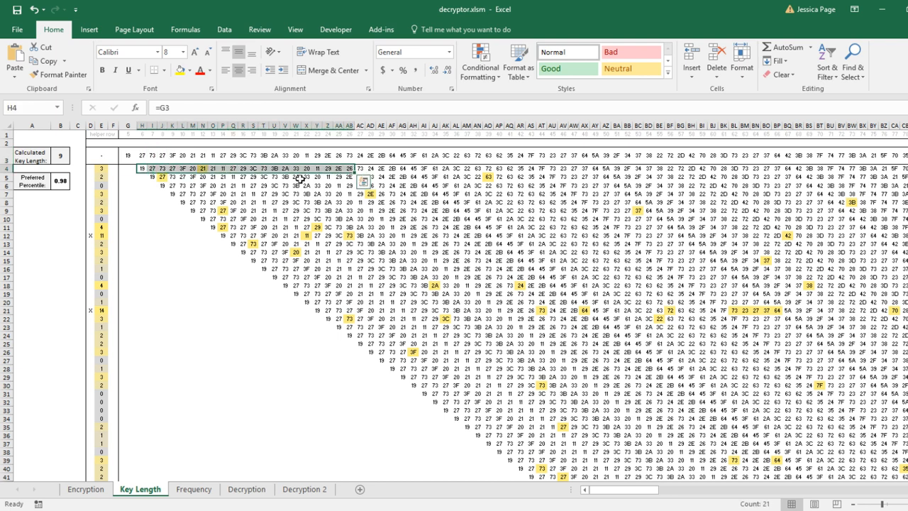
pyautogui.click(100, 169)
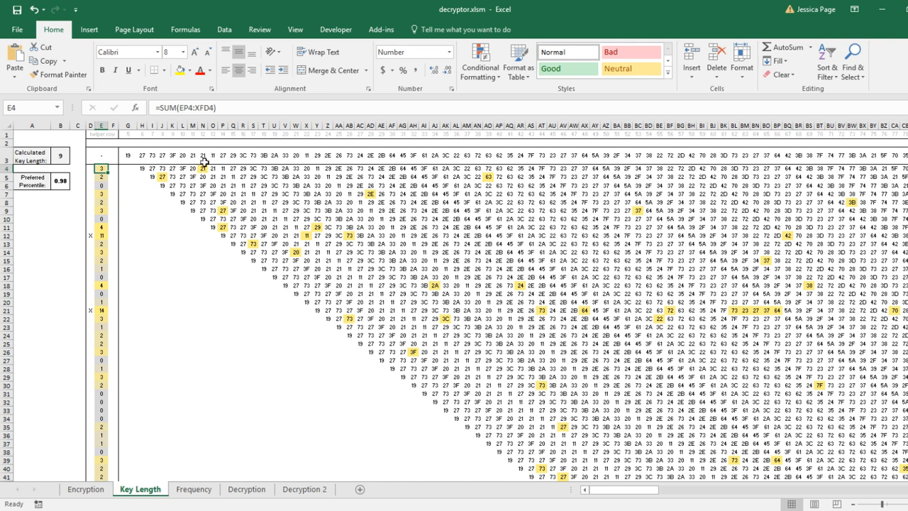
# Trace the second shifted row's references against the rows above and inspect its match-count sum
pyautogui.moveTo(150, 168); pyautogui.dragTo(264, 162)
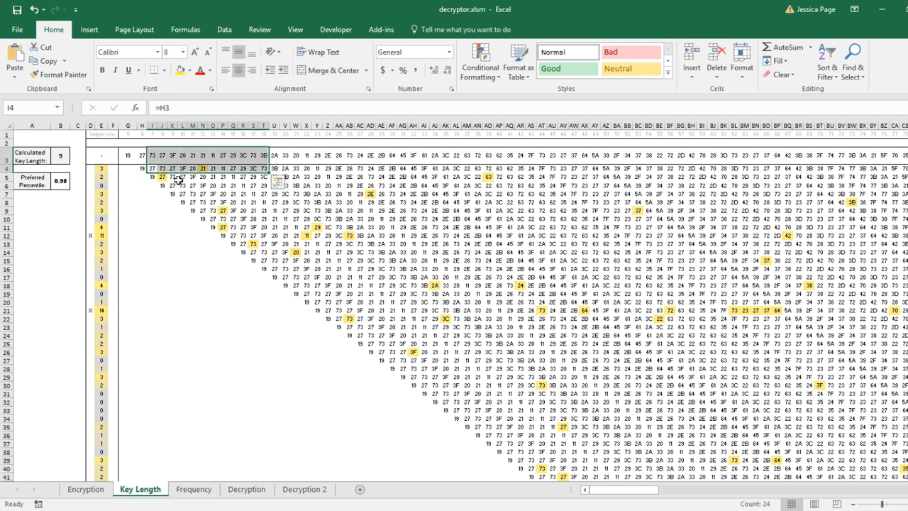
pyautogui.click(181, 178)
pyautogui.moveTo(150, 178); pyautogui.dragTo(260, 178)
pyautogui.click(232, 193)
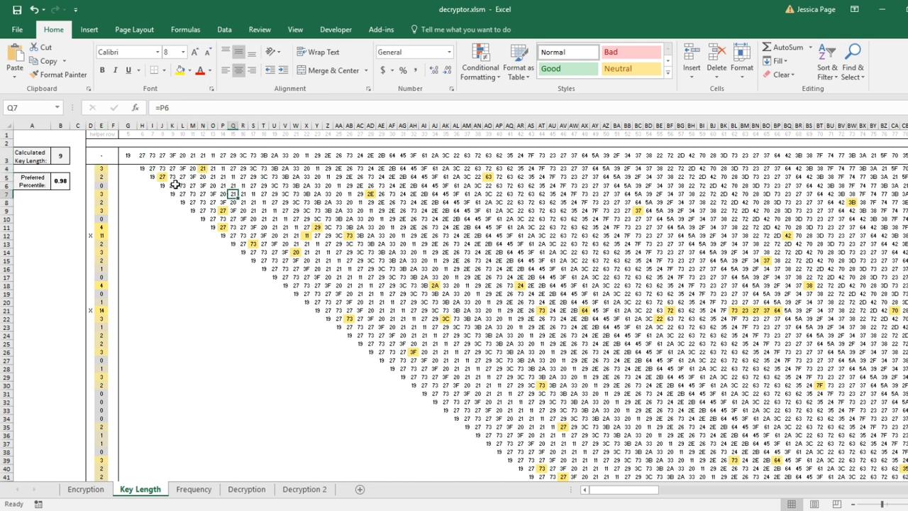
pyautogui.moveTo(154, 177); pyautogui.dragTo(241, 170)
pyautogui.click(173, 177)
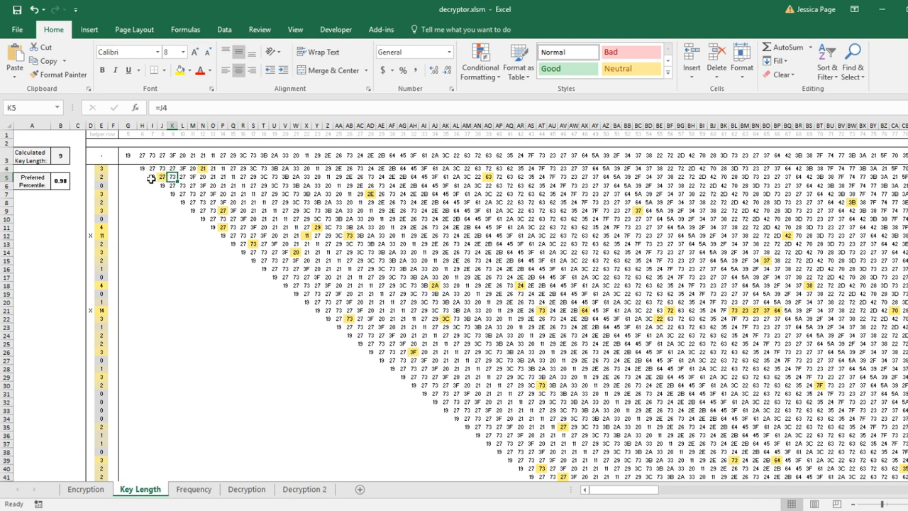
pyautogui.click(151, 178)
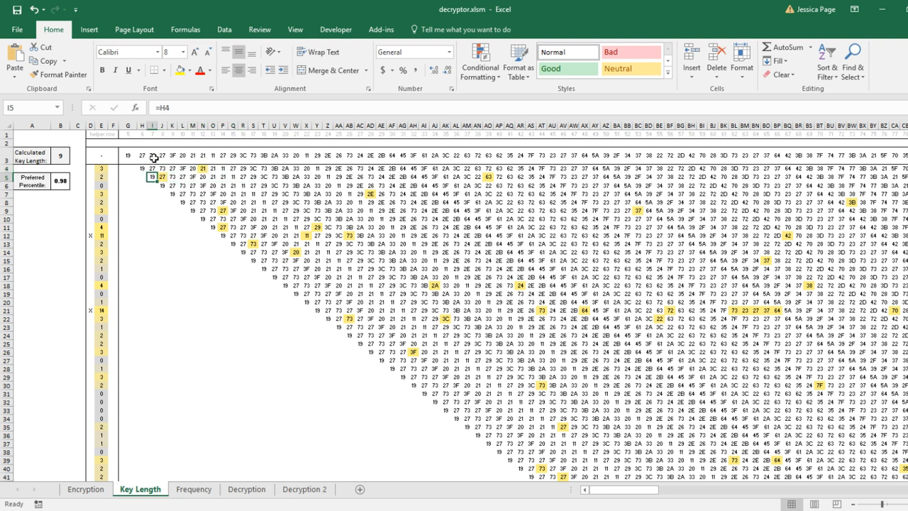
pyautogui.click(153, 157)
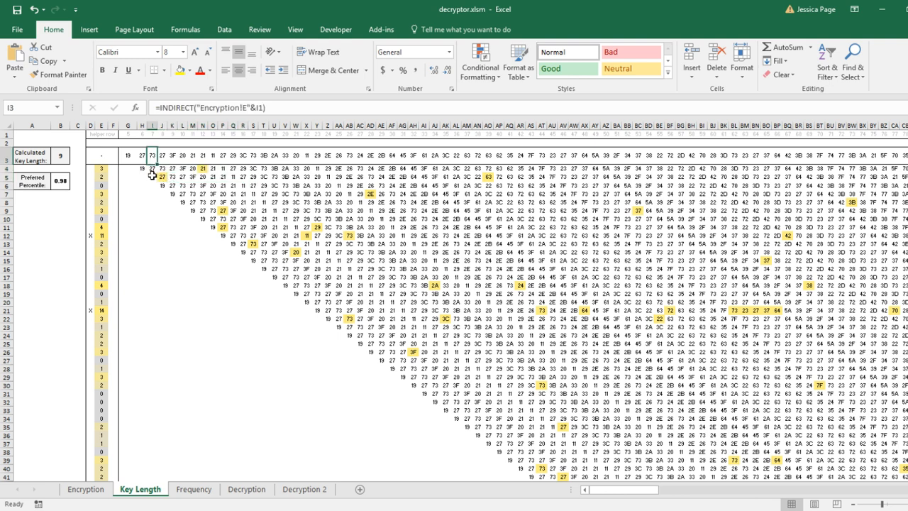
pyautogui.click(152, 176)
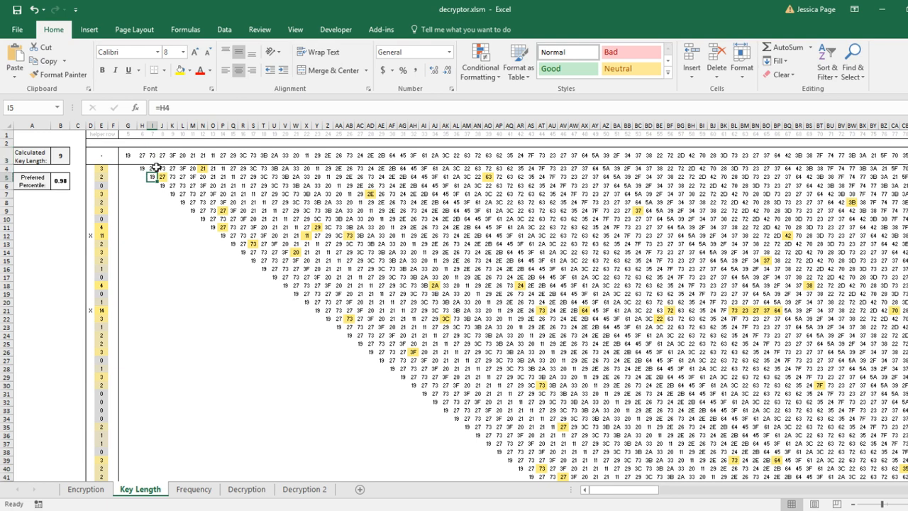
pyautogui.click(151, 156)
pyautogui.click(163, 178)
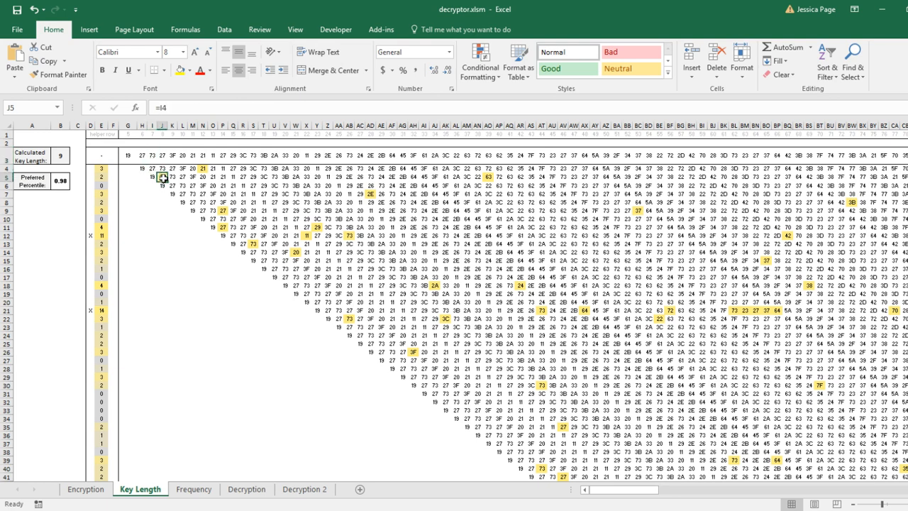
pyautogui.click(161, 156)
pyautogui.moveTo(152, 176); pyautogui.dragTo(360, 177)
pyautogui.click(103, 177)
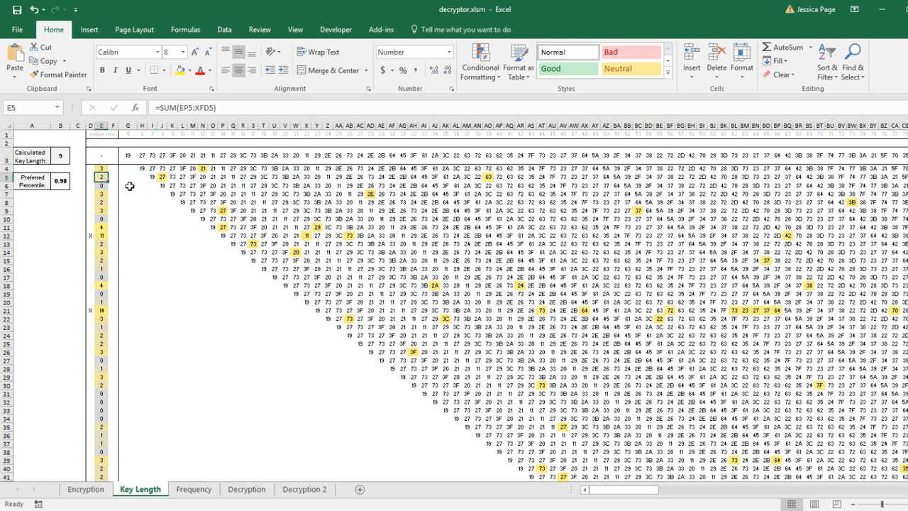
# Trace the third shifted row's references to the top row and inspect its match-count formula
pyautogui.moveTo(162, 185); pyautogui.dragTo(281, 186)
pyautogui.click(102, 185)
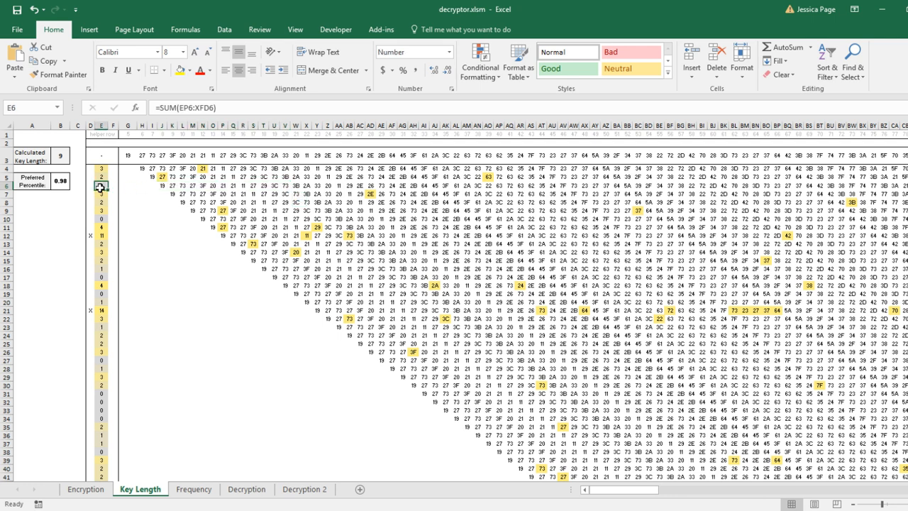
pyautogui.click(162, 176)
pyautogui.click(163, 158)
pyautogui.click(172, 194)
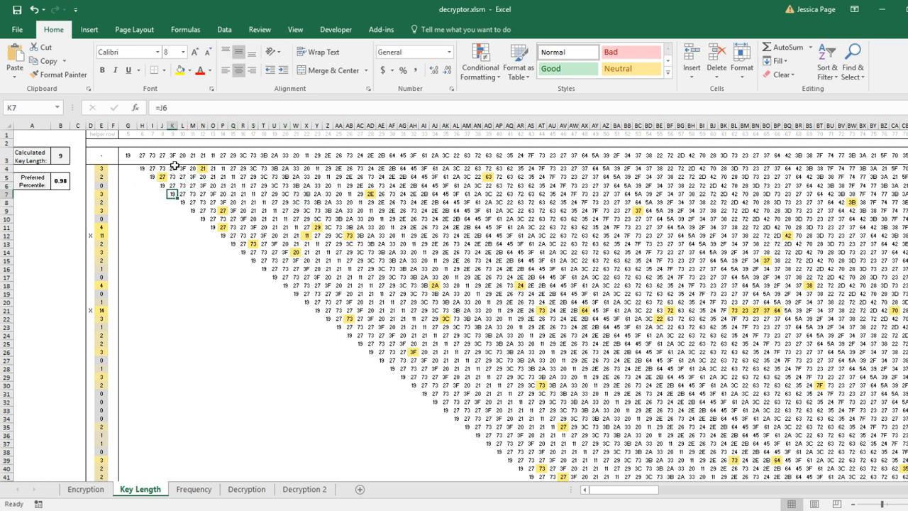
pyautogui.click(173, 157)
pyautogui.click(183, 201)
pyautogui.click(182, 156)
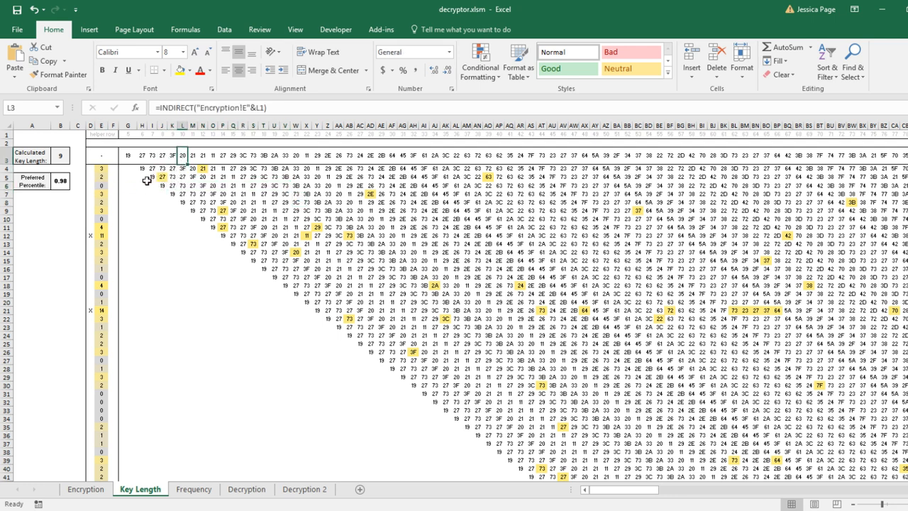
pyautogui.moveTo(154, 185); pyautogui.dragTo(213, 185)
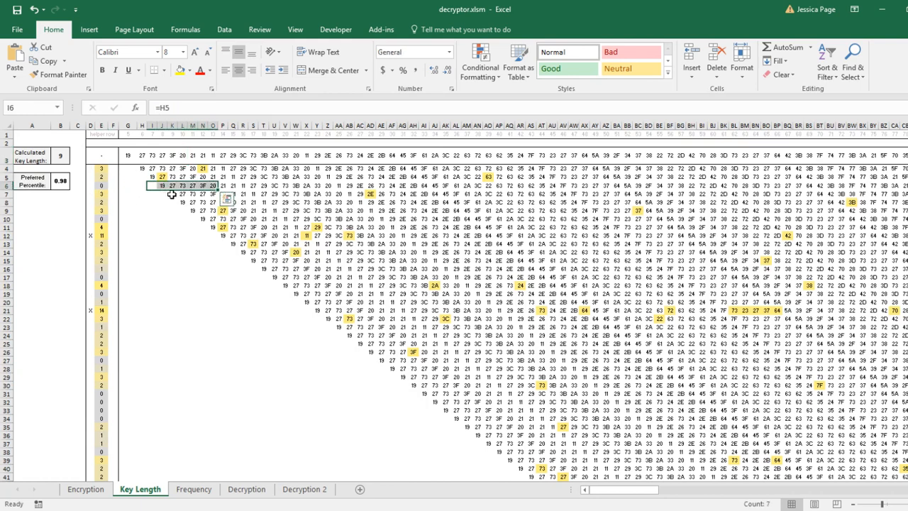
pyautogui.click(101, 193)
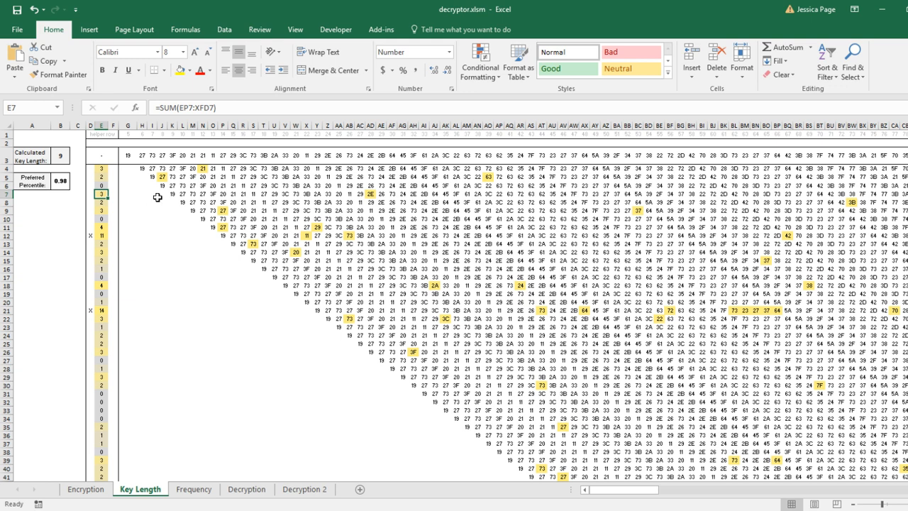
# Select the following shifted rows and a block of the triangular grid to examine the offset pattern
pyautogui.moveTo(172, 195); pyautogui.dragTo(243, 195)
pyautogui.click(104, 204)
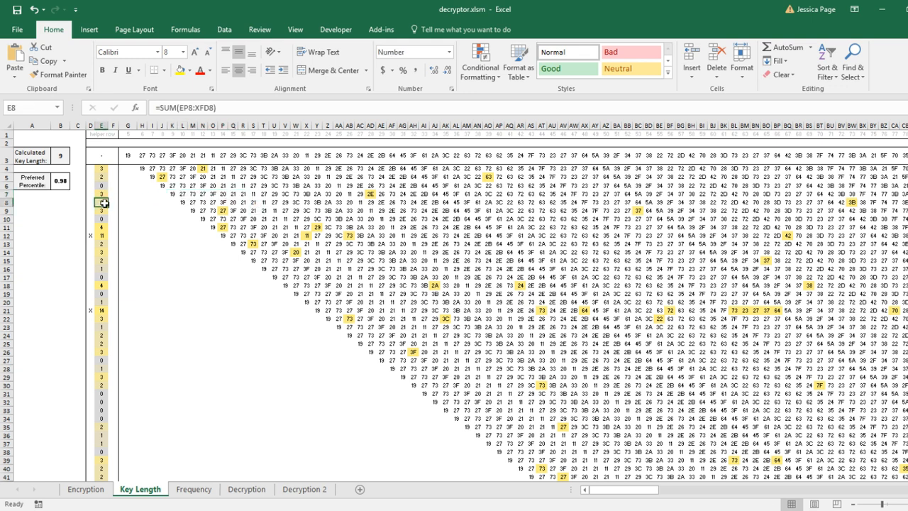
pyautogui.moveTo(113, 200); pyautogui.dragTo(241, 201)
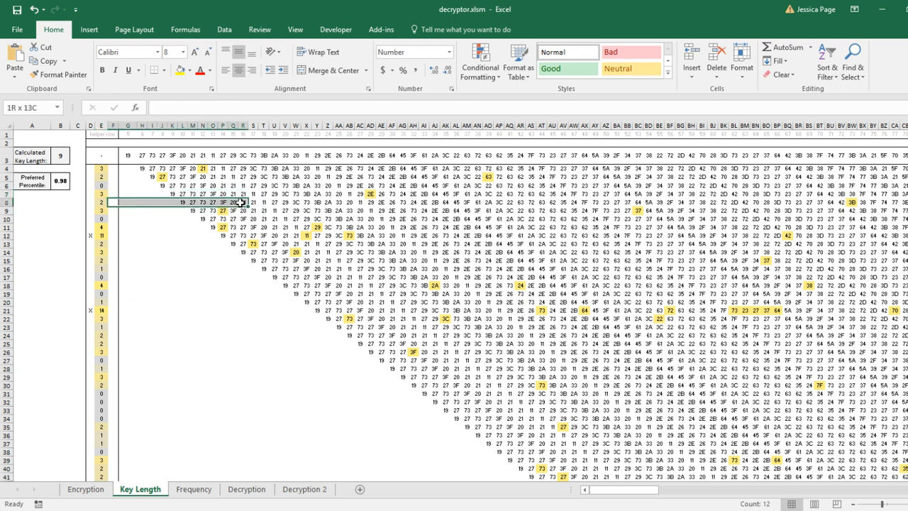
pyautogui.click(183, 218)
pyautogui.keyDown('shift'); pyautogui.click(389, 306); pyautogui.keyUp('shift')
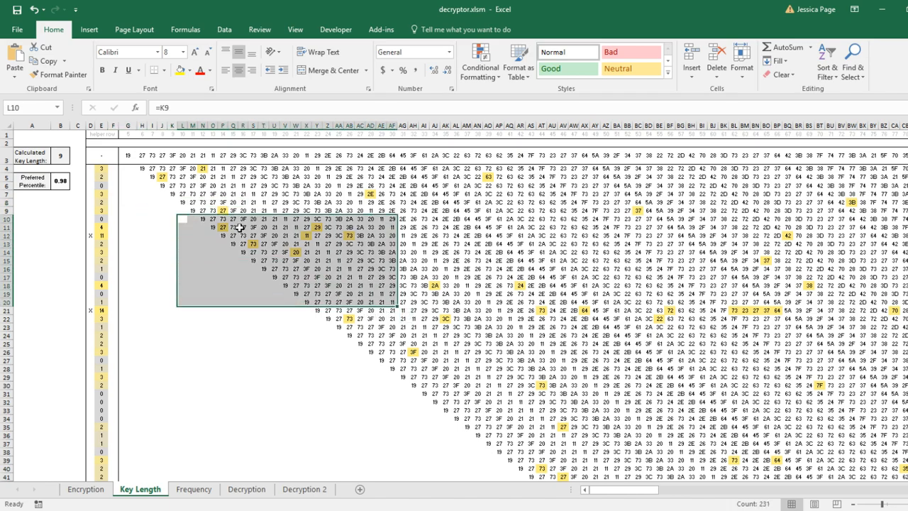
# Scroll through the triangular grid of shifted rows to examine its full extent and highlighted matches
pyautogui.scroll(-6, 397, 312)
pyautogui.scroll(2, 661, 296)
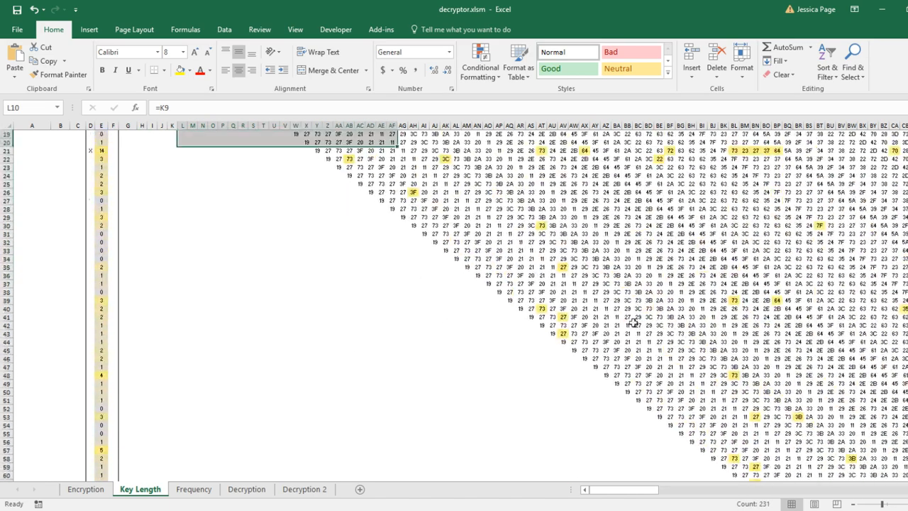
pyautogui.moveTo(623, 490); pyautogui.dragTo(647, 493)
pyautogui.scroll(-6, 468, 327)
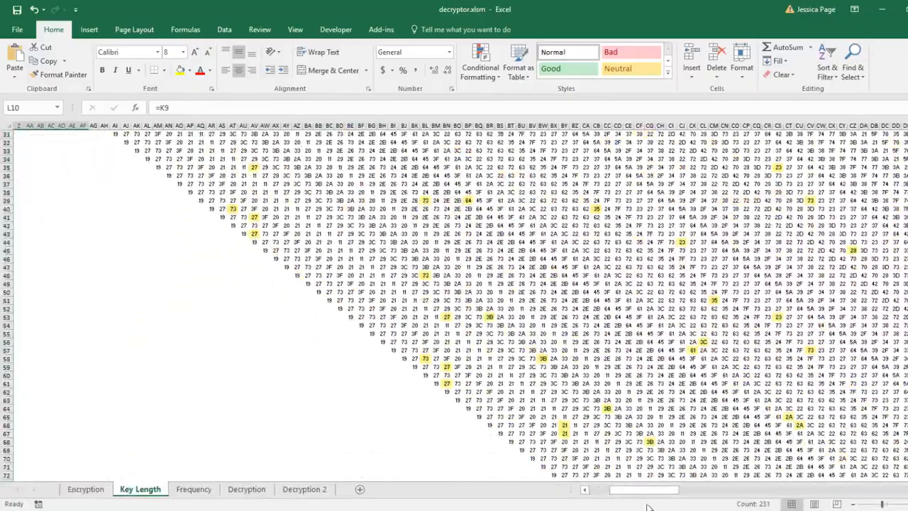
pyautogui.hscroll(10, 661, 392)
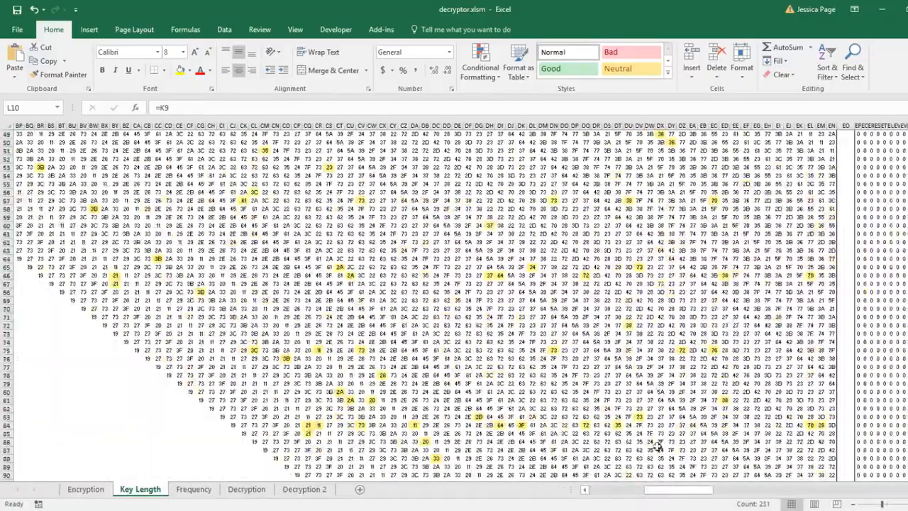
pyautogui.scroll(10, 645, 436)
pyautogui.moveTo(671, 489); pyautogui.dragTo(582, 462)
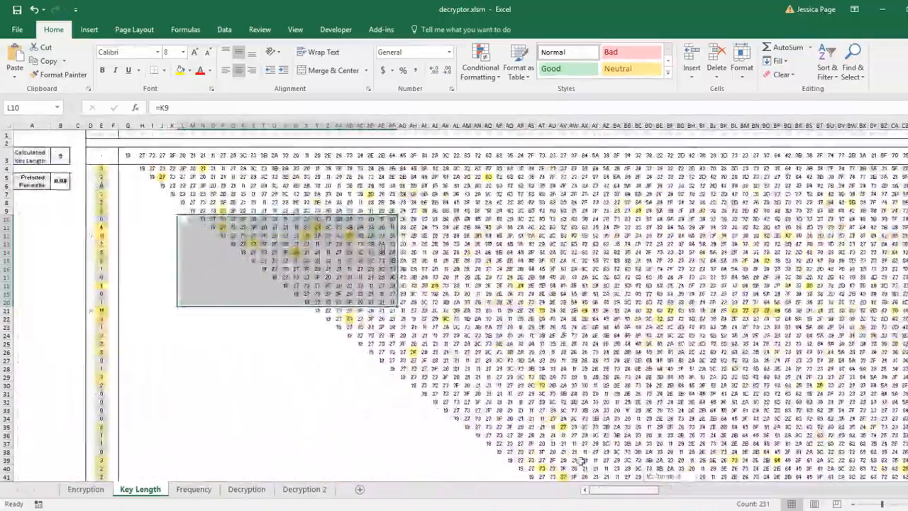
# Select the match-count column and inspect the row sum formulas and the shifted cell references
pyautogui.click(253, 268)
pyautogui.moveTo(102, 168); pyautogui.dragTo(94, 357)
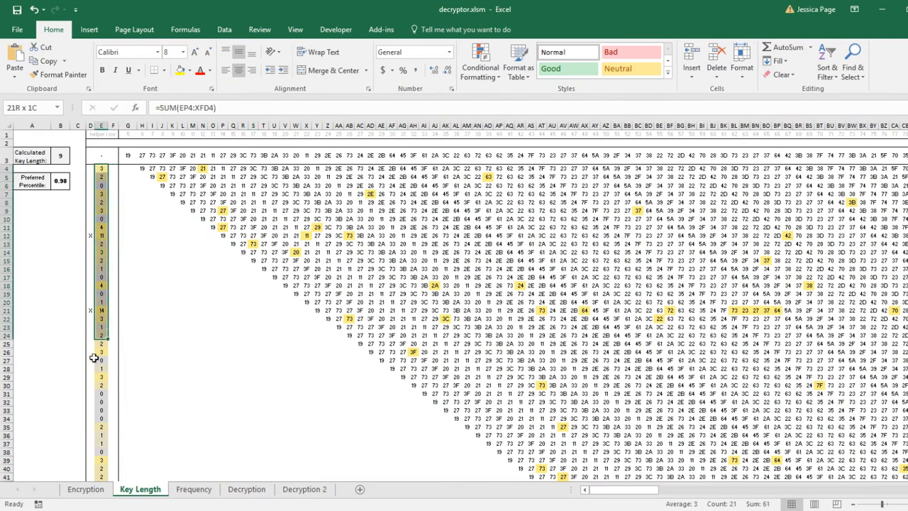
pyautogui.click(113, 212)
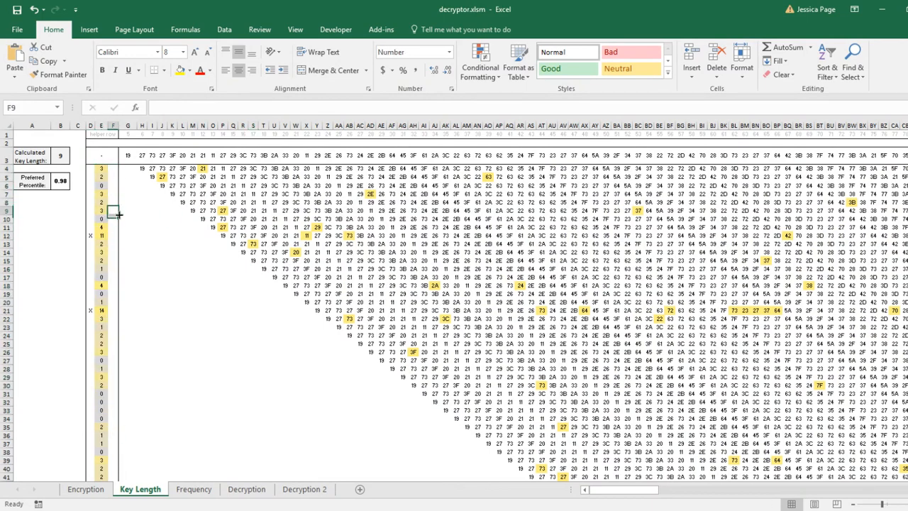
pyautogui.click(103, 169)
pyautogui.scroll(-10, 119, 195)
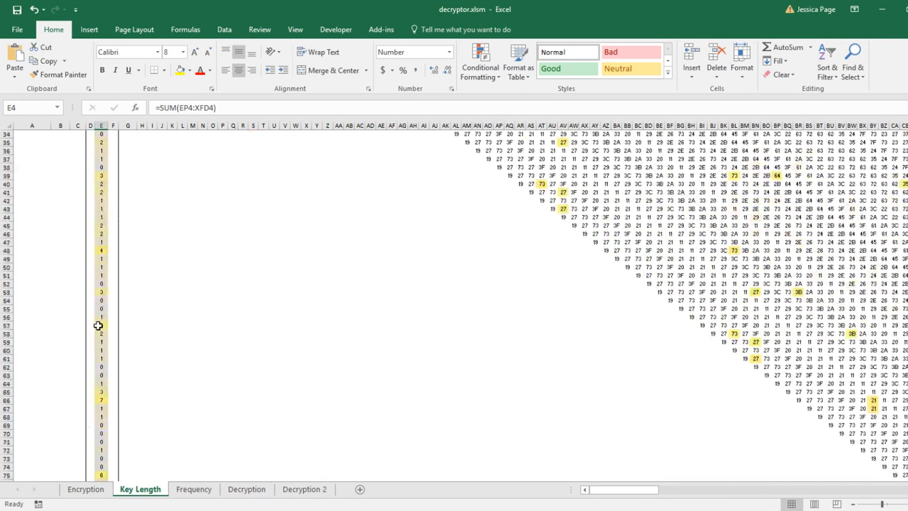
pyautogui.scroll(10, 107, 283)
pyautogui.click(181, 277)
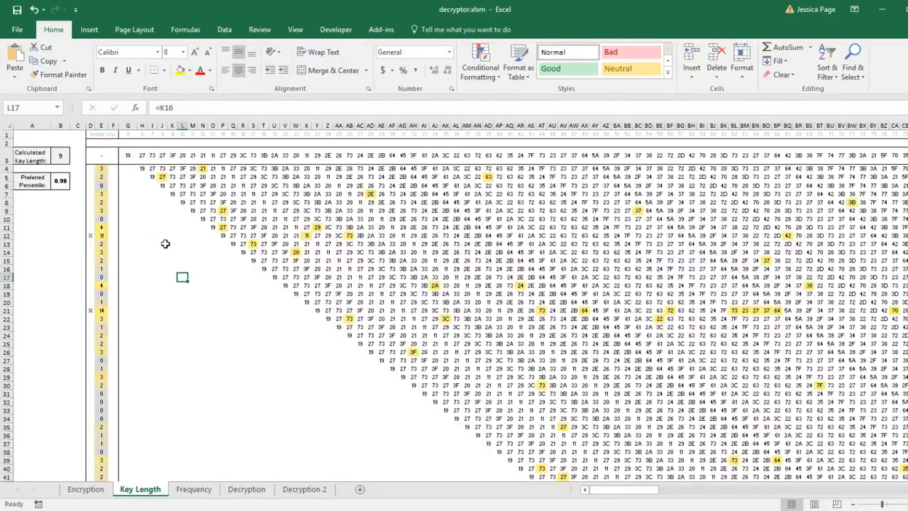
pyautogui.click(34, 235)
pyautogui.moveTo(101, 168); pyautogui.dragTo(253, 236)
pyautogui.click(78, 235)
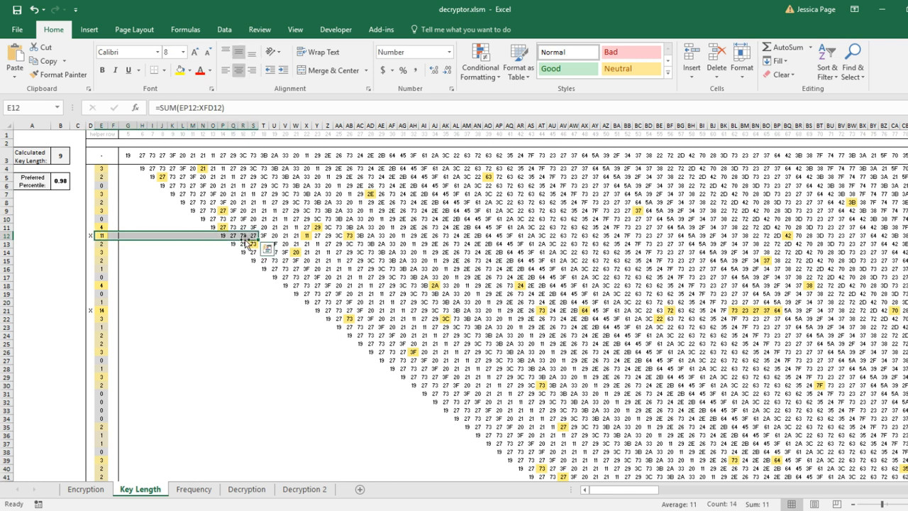
pyautogui.click(103, 237)
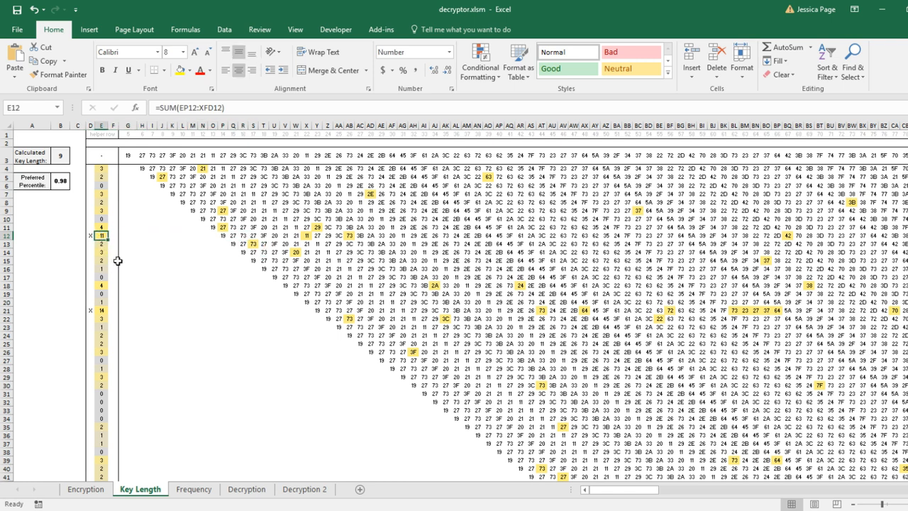
# Inspect the percentile-rank flag formula beside the match counts and the preferred percentile cell
pyautogui.moveTo(99, 177); pyautogui.dragTo(92, 324)
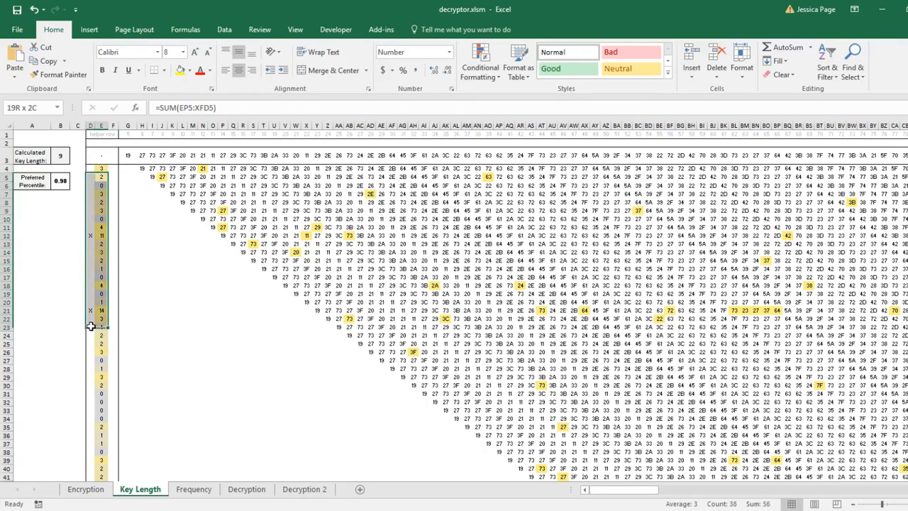
pyautogui.click(149, 310)
pyautogui.click(105, 235)
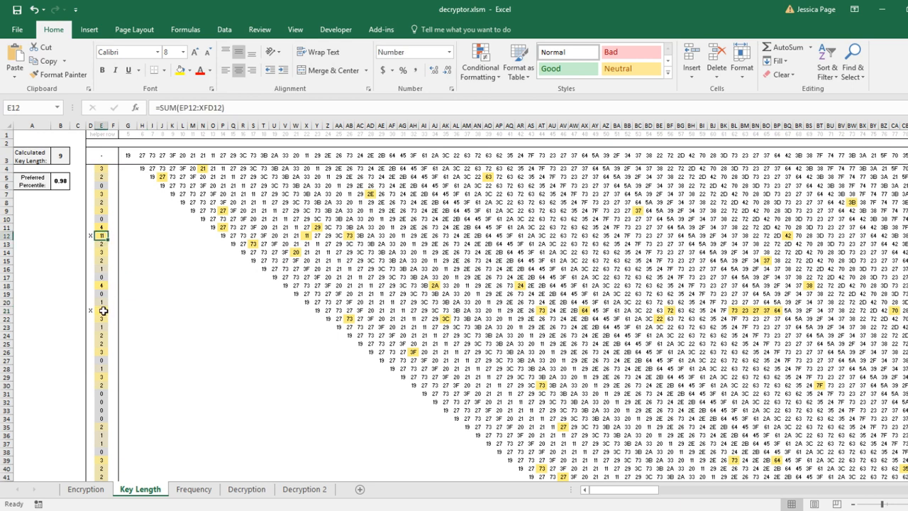
pyautogui.keyDown('ctrl'); pyautogui.click(104, 311); pyautogui.keyUp('ctrl')
pyautogui.click(152, 244)
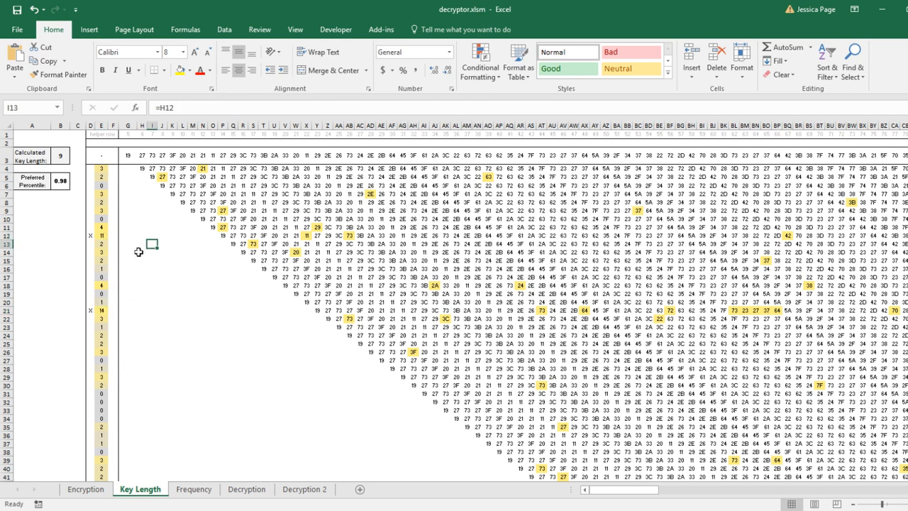
pyautogui.click(90, 237)
pyautogui.keyDown('ctrl'); pyautogui.click(92, 310); pyautogui.keyUp('ctrl')
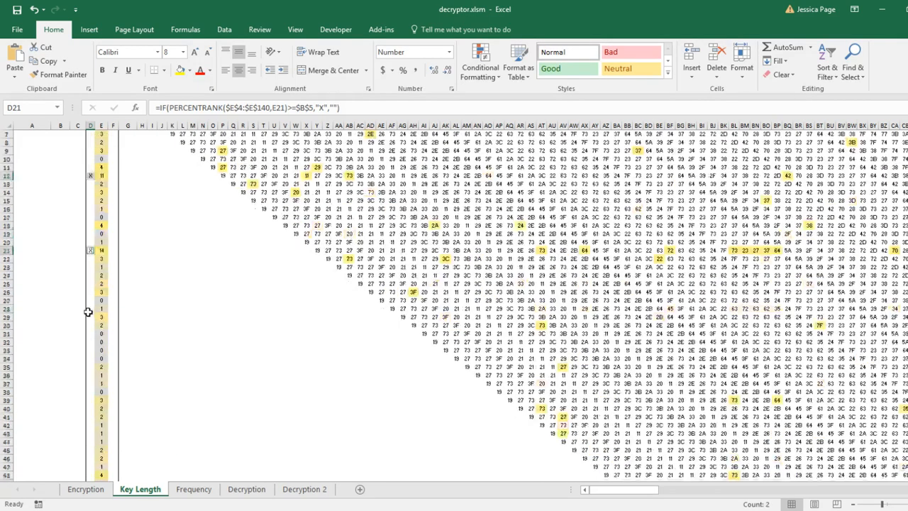
pyautogui.scroll(-5, 92, 312)
pyautogui.scroll(5, 78, 312)
pyautogui.click(66, 267)
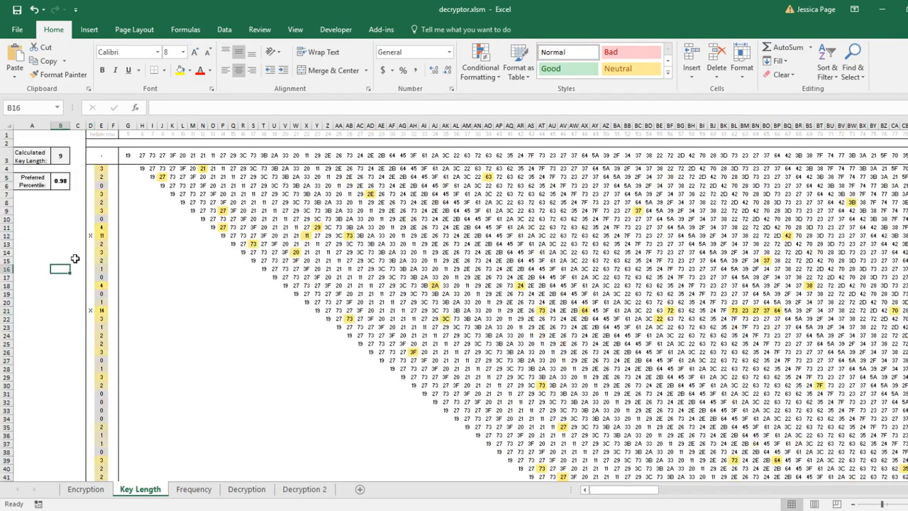
pyautogui.click(88, 237)
pyautogui.click(57, 185)
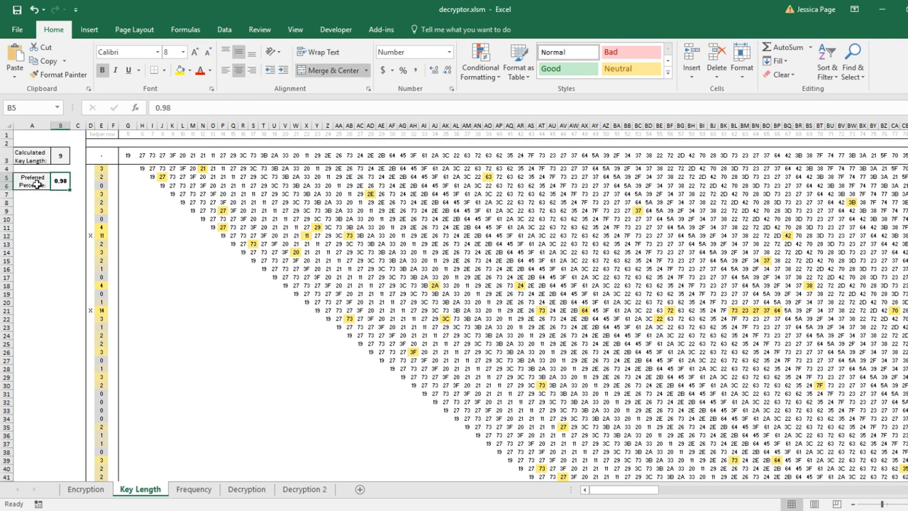
# Select stretches of the flag and match-count columns to compare the spacing between flagged rows
pyautogui.moveTo(88, 235); pyautogui.dragTo(91, 327)
pyautogui.click(59, 311)
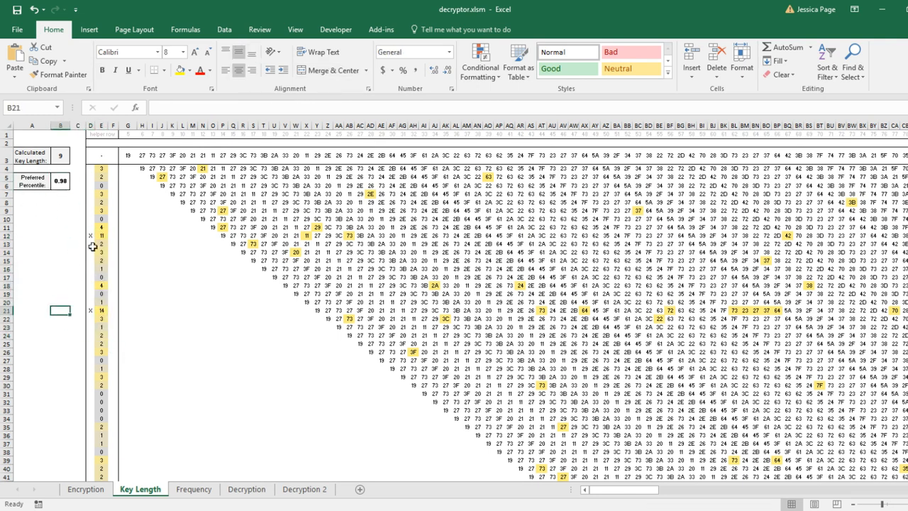
pyautogui.moveTo(91, 217); pyautogui.dragTo(97, 352)
pyautogui.click(58, 296)
pyautogui.moveTo(90, 220); pyautogui.dragTo(88, 350)
pyautogui.click(102, 180)
pyautogui.moveTo(103, 180); pyautogui.dragTo(105, 436)
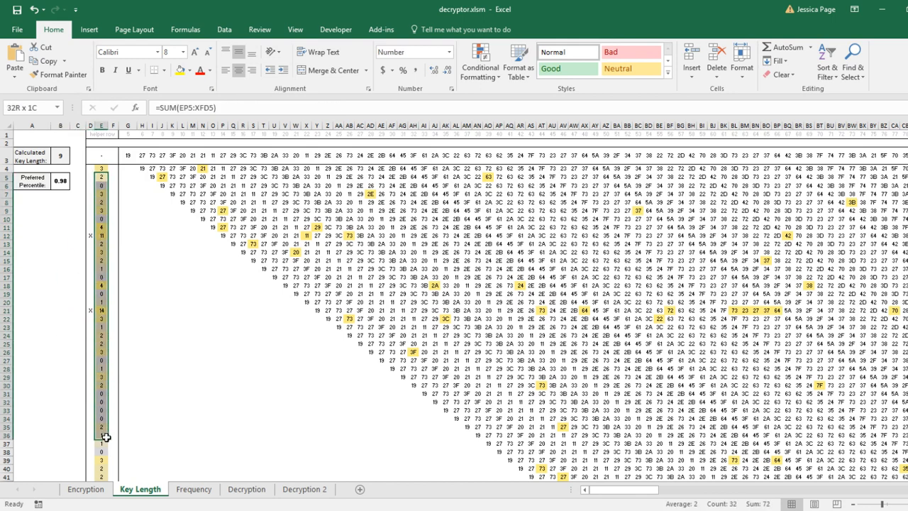
pyautogui.click(126, 377)
pyautogui.click(88, 244)
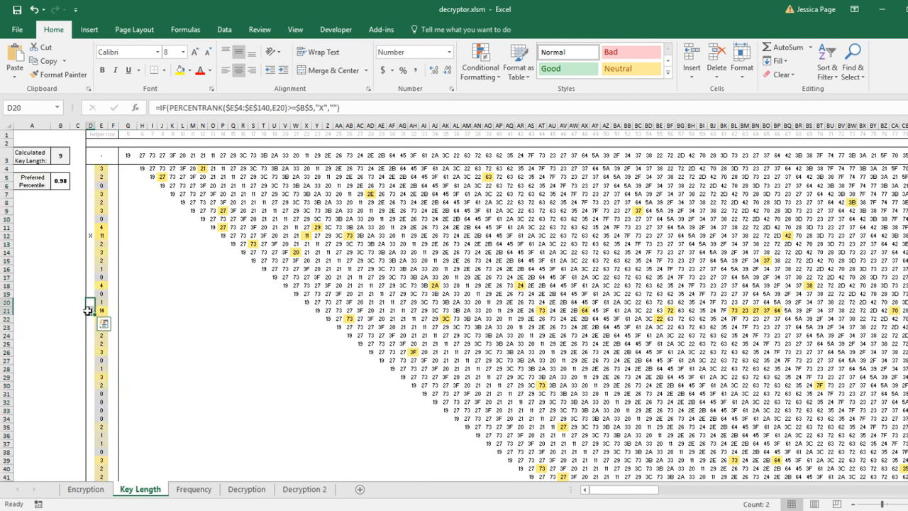
# Set the preferred percentile to 0.96
pyautogui.click(60, 181)
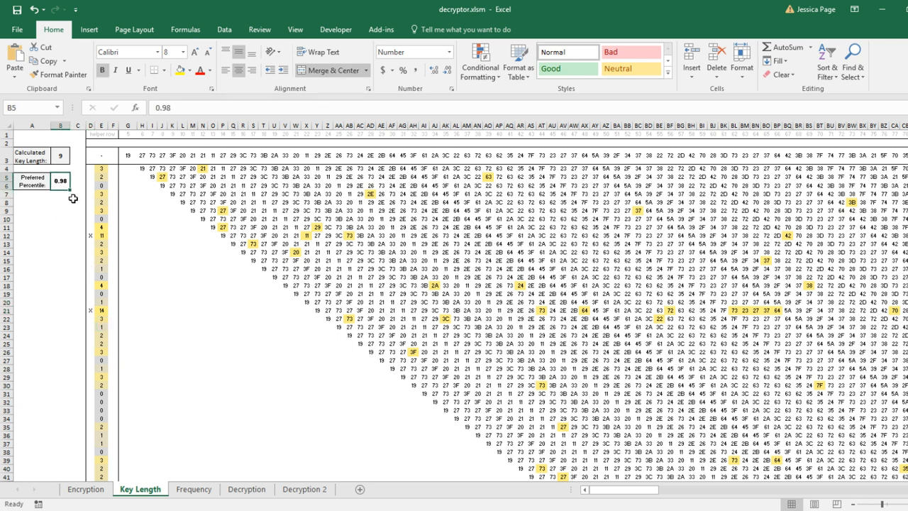
pyautogui.write('.')
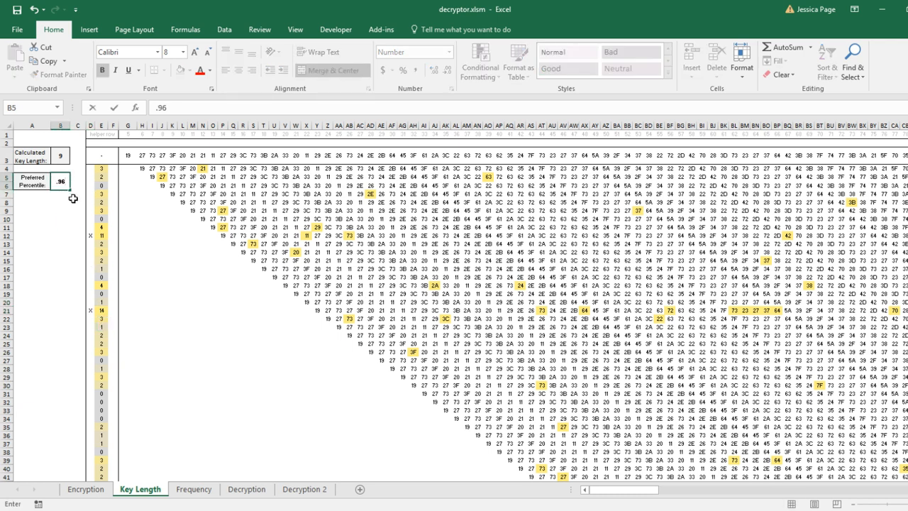
pyautogui.press('Return')
# Check the flag formulas, match counts and blank cells of the flagged rows and the rows between them
pyautogui.click(64, 228)
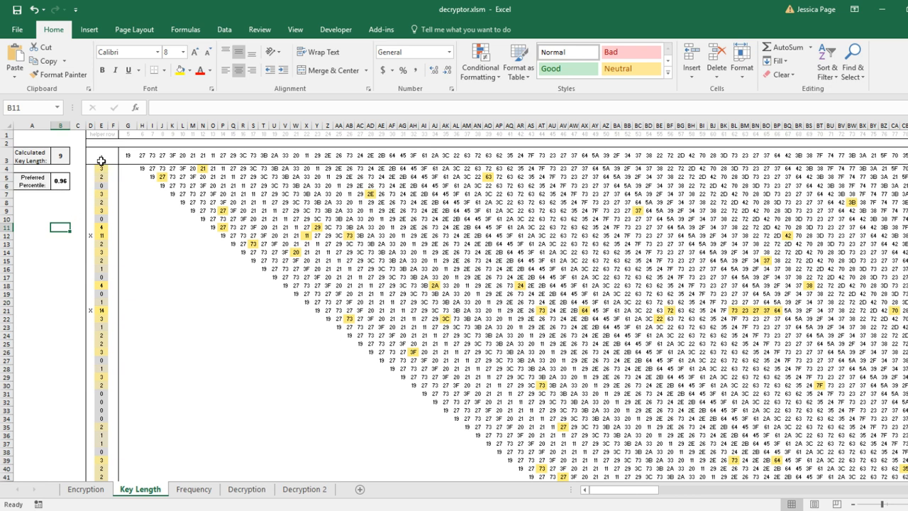
pyautogui.click(91, 235)
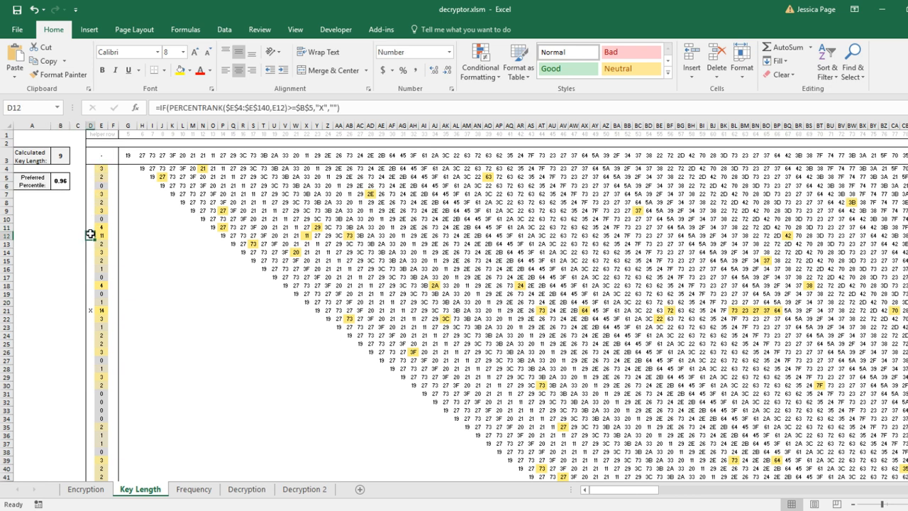
pyautogui.keyDown('shift'); pyautogui.click(96, 306); pyautogui.keyUp('shift')
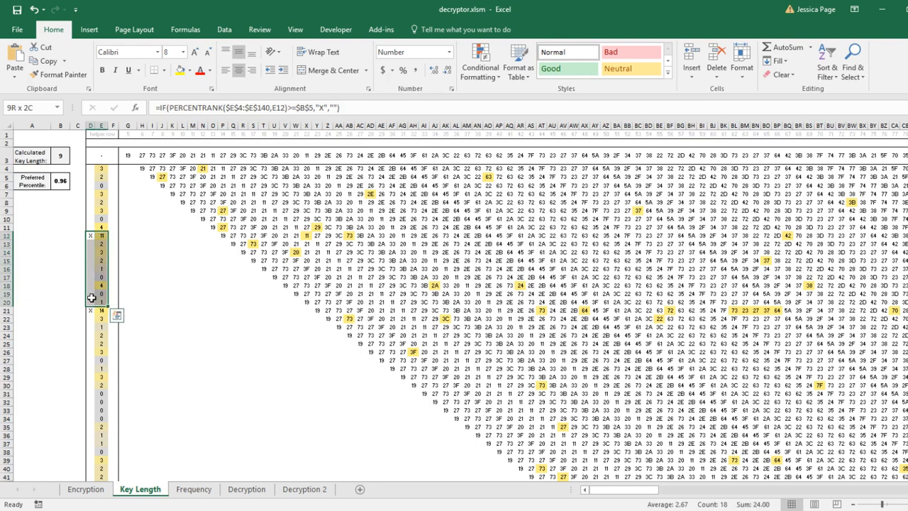
pyautogui.click(90, 237)
pyautogui.keyDown('shift'); pyautogui.click(92, 302); pyautogui.keyUp('shift')
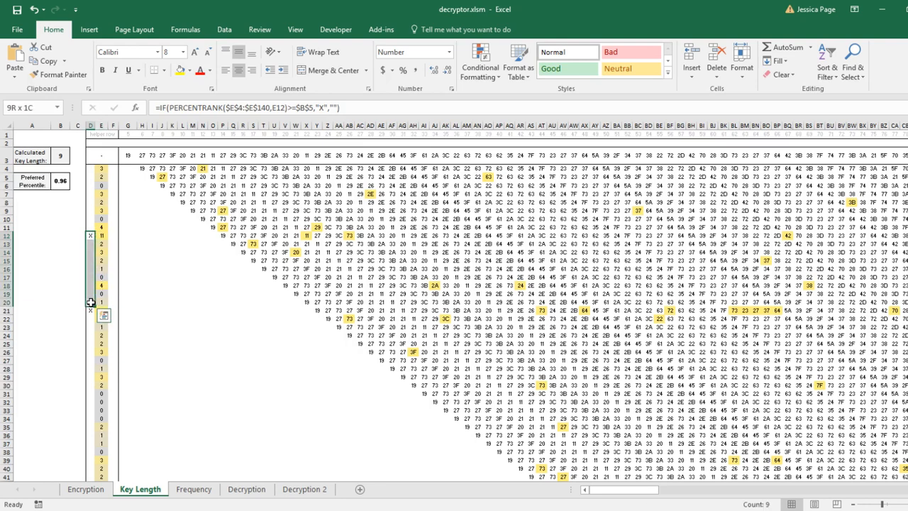
pyautogui.click(100, 236)
pyautogui.keyDown('ctrl'); pyautogui.click(103, 311); pyautogui.keyUp('ctrl')
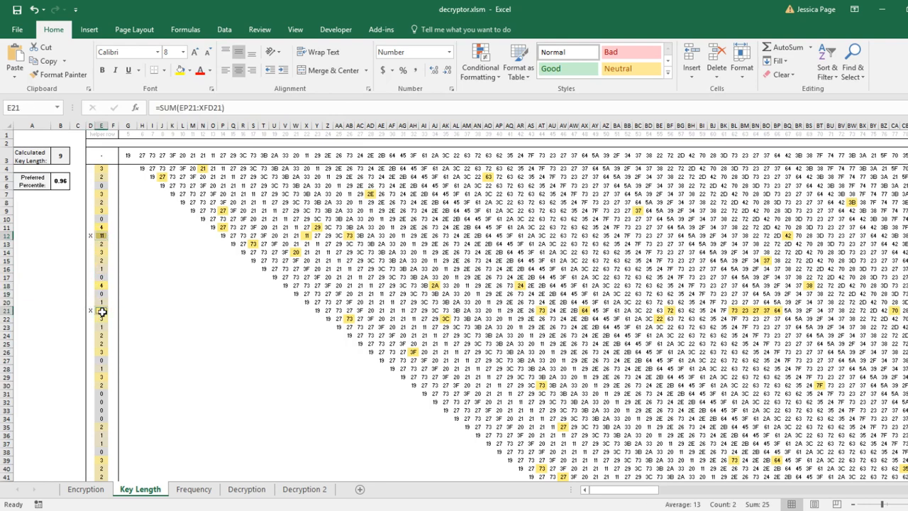
pyautogui.click(121, 244)
pyautogui.click(118, 236)
pyautogui.moveTo(117, 236); pyautogui.dragTo(172, 237)
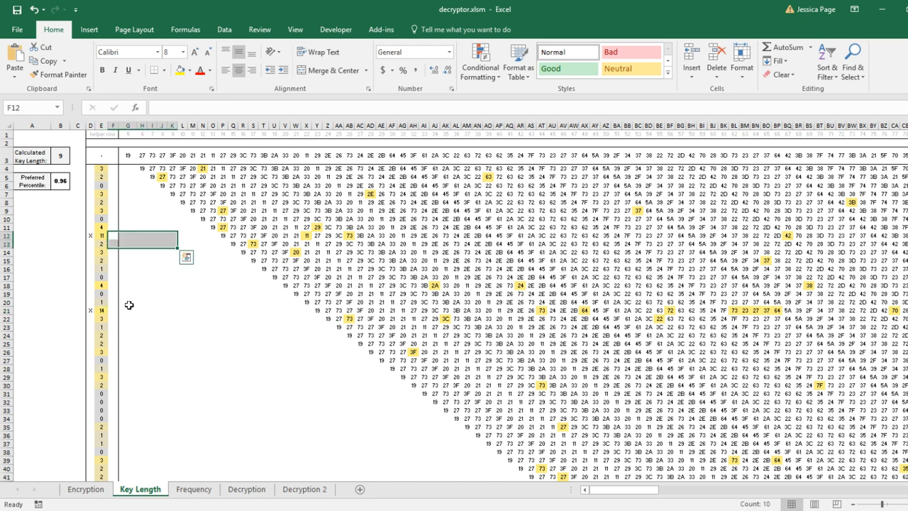
pyautogui.moveTo(131, 309); pyautogui.dragTo(213, 310)
pyautogui.moveTo(124, 235); pyautogui.dragTo(173, 242)
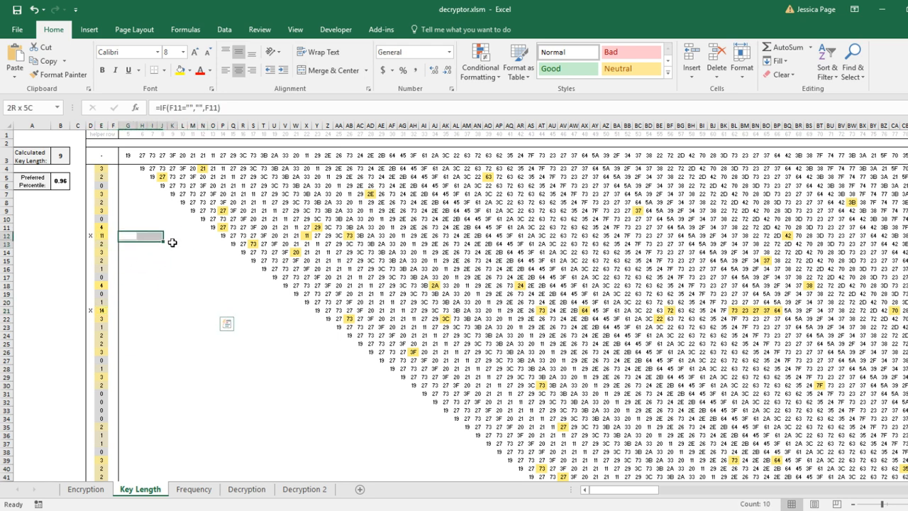
pyautogui.click(100, 240)
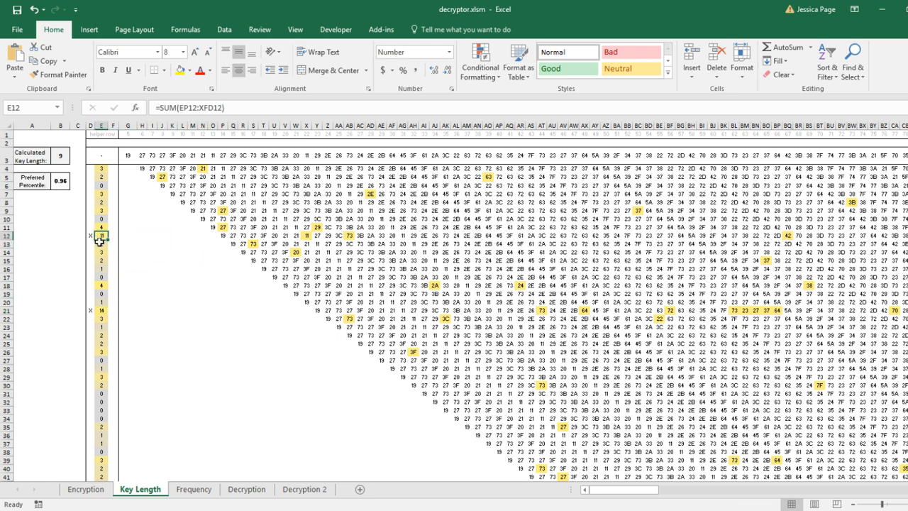
pyautogui.keyDown('shift'); pyautogui.click(102, 303); pyautogui.keyUp('shift')
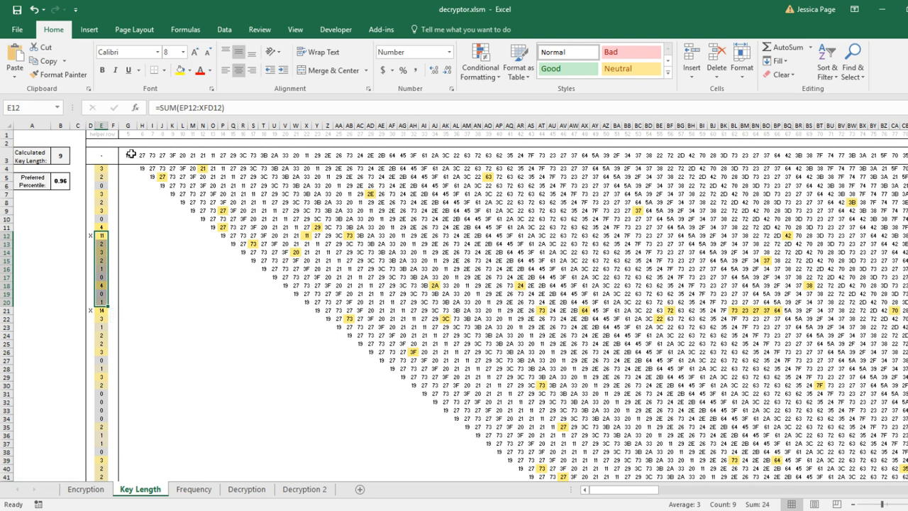
# Compare the top ciphertext row's source formula with the shifted rows to trace the offset that matches the key length
pyautogui.moveTo(127, 155); pyautogui.dragTo(298, 155)
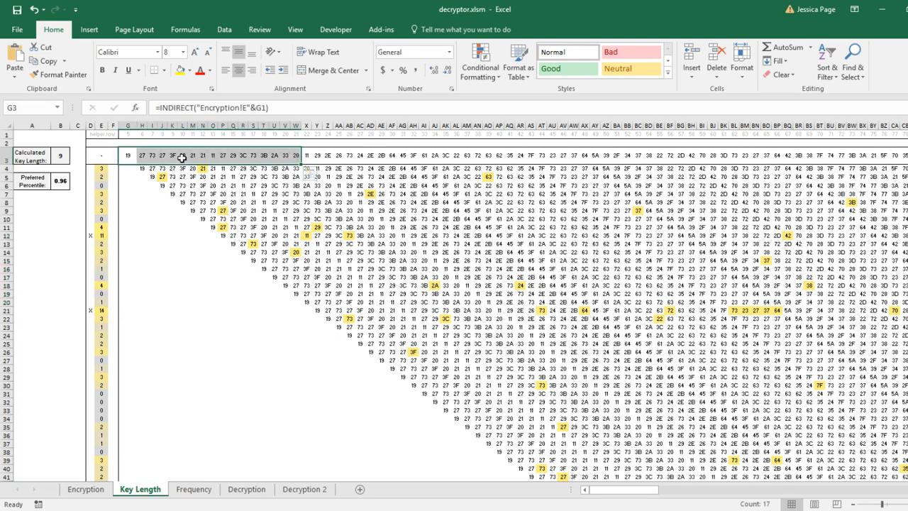
pyautogui.click(274, 169)
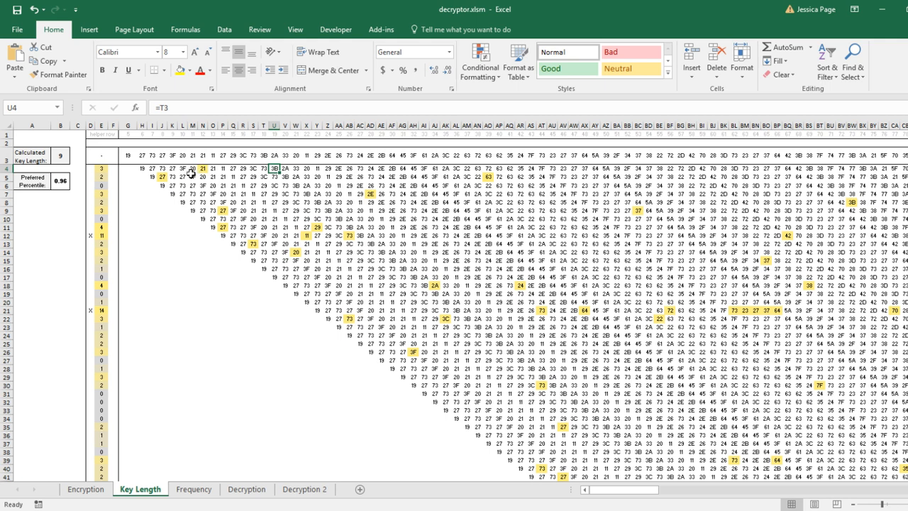
pyautogui.moveTo(102, 236); pyautogui.dragTo(393, 235)
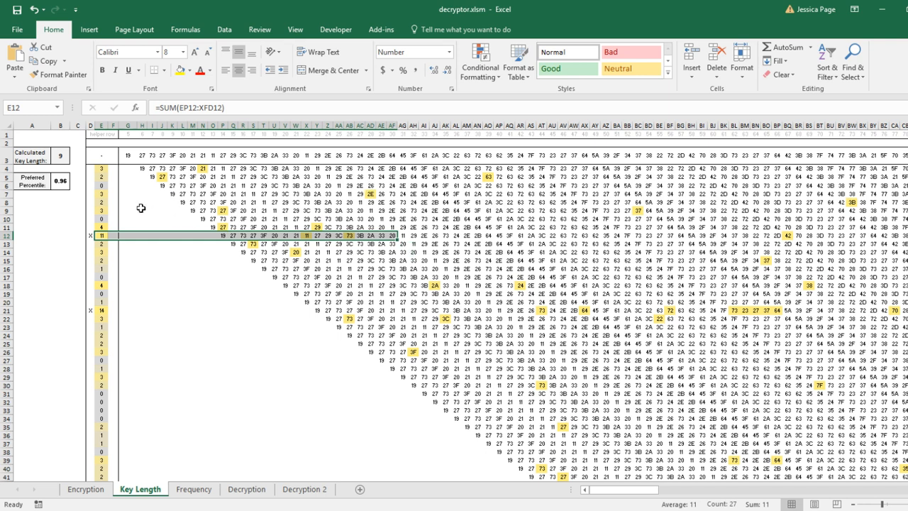
pyautogui.moveTo(134, 208); pyautogui.dragTo(268, 213)
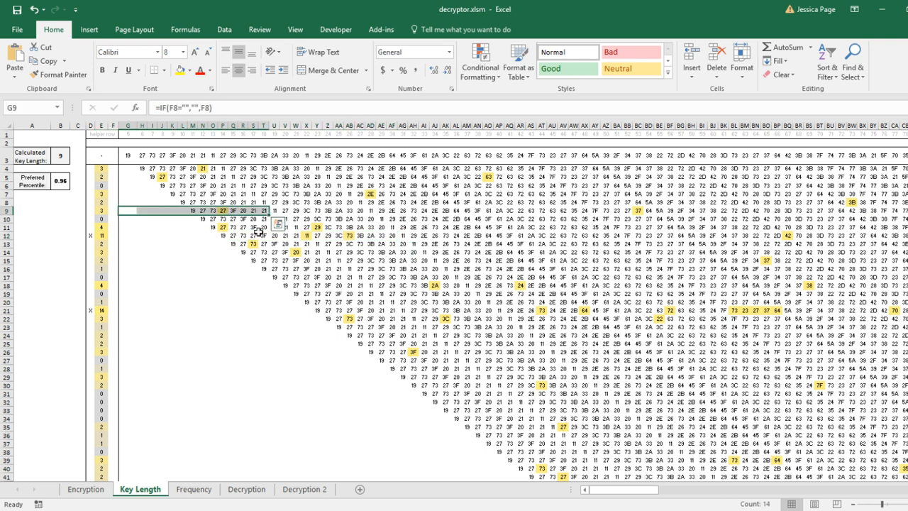
pyautogui.click(121, 234)
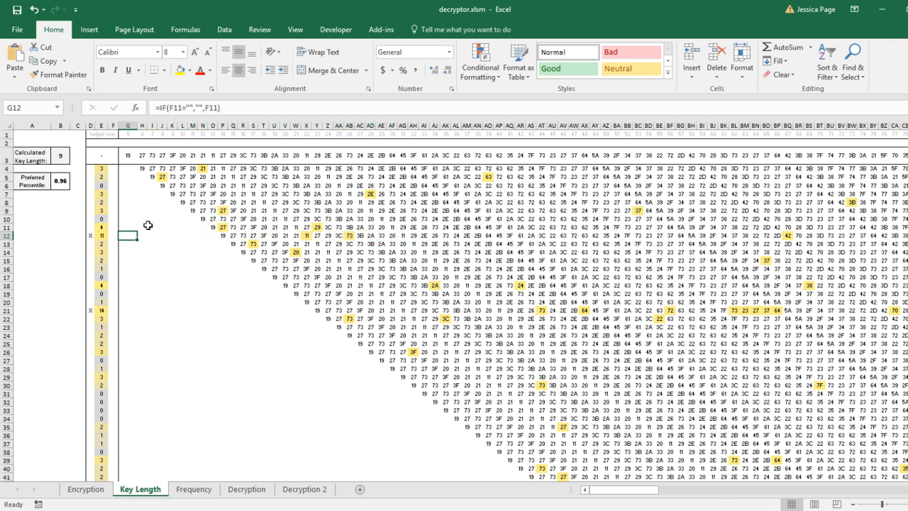
# Select the stretches of the match-count column between flagged rows to compare the spacing of the flags
pyautogui.moveTo(102, 168); pyautogui.dragTo(103, 227)
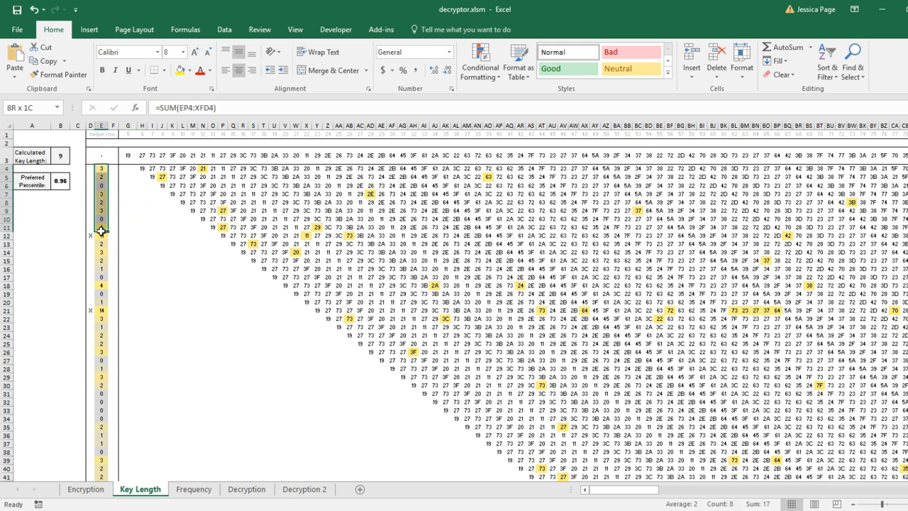
pyautogui.moveTo(102, 233); pyautogui.dragTo(103, 234)
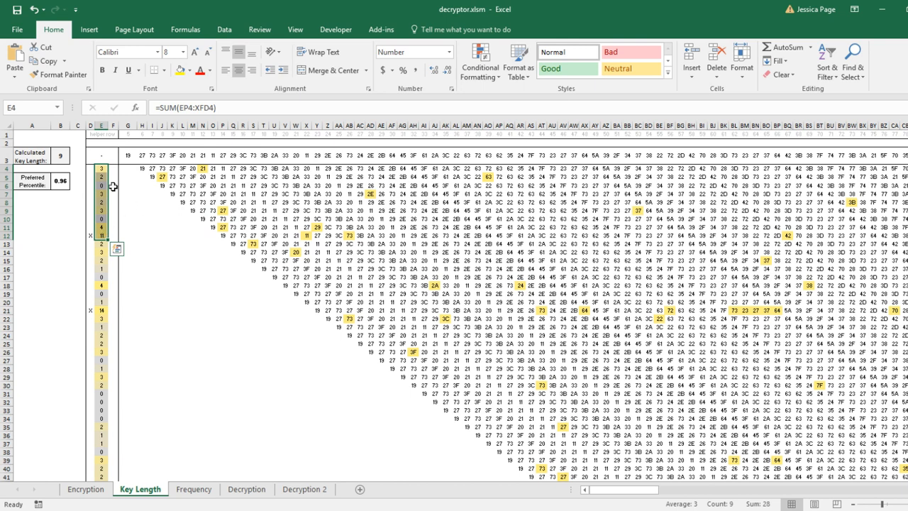
pyautogui.click(88, 225)
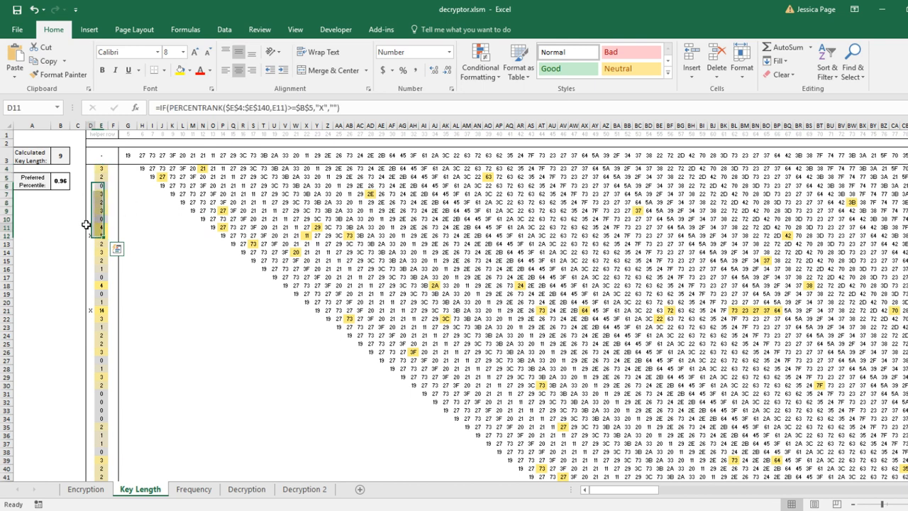
pyautogui.click(100, 237)
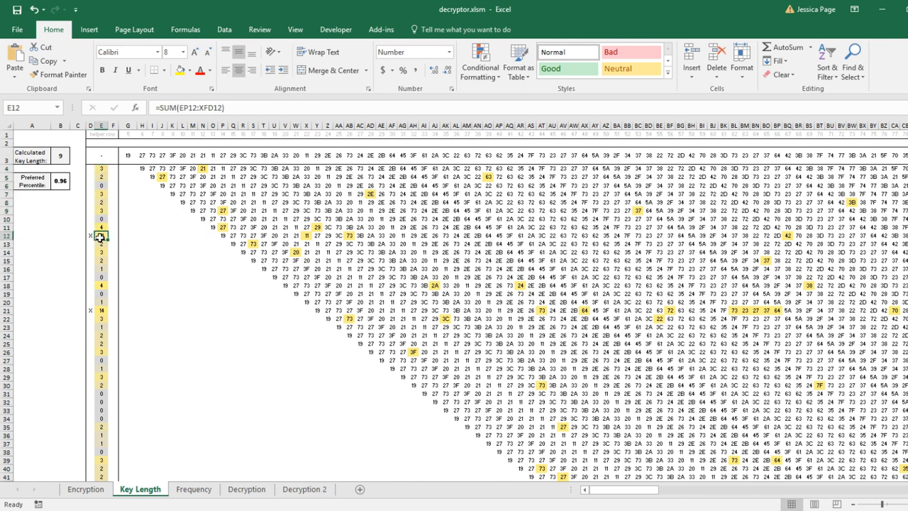
pyautogui.moveTo(102, 243); pyautogui.dragTo(102, 310)
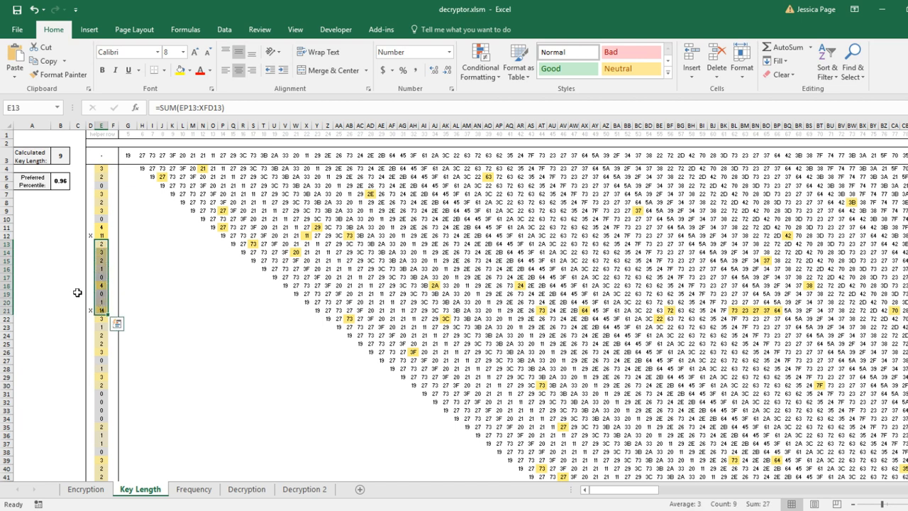
pyautogui.scroll(-5, 71, 267)
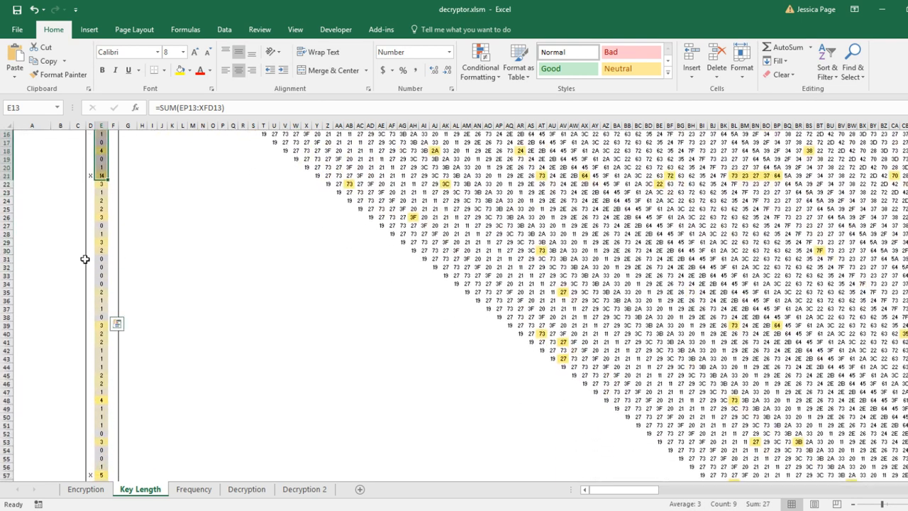
pyautogui.scroll(-2, 84, 261)
pyautogui.scroll(1, 91, 167)
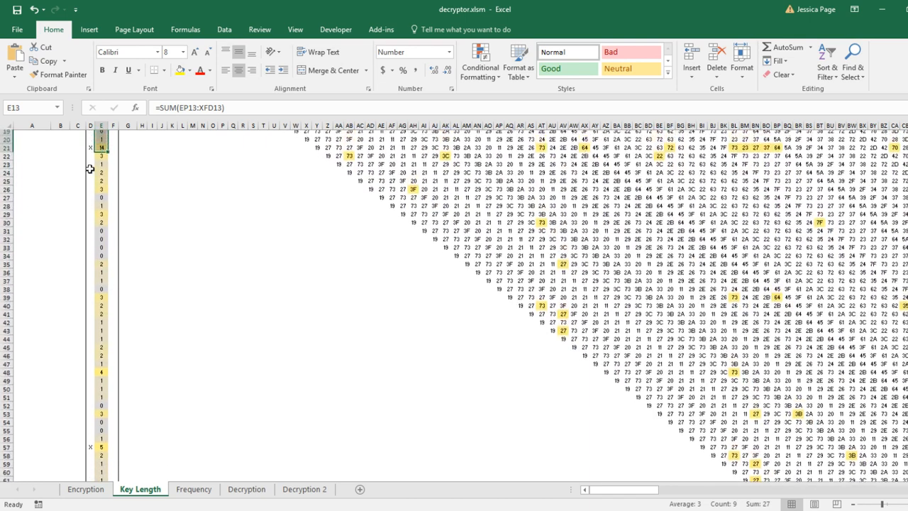
pyautogui.click(102, 158)
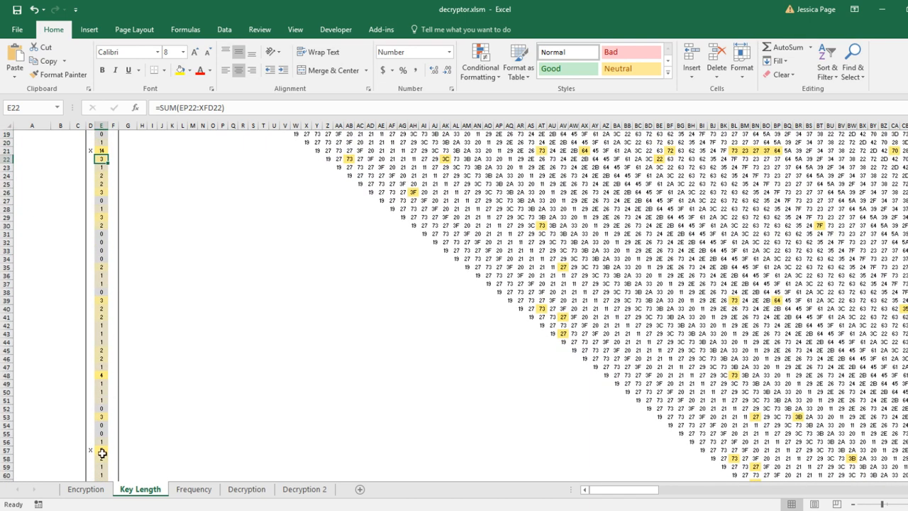
pyautogui.keyDown('shift'); pyautogui.click(101, 450); pyautogui.keyUp('shift')
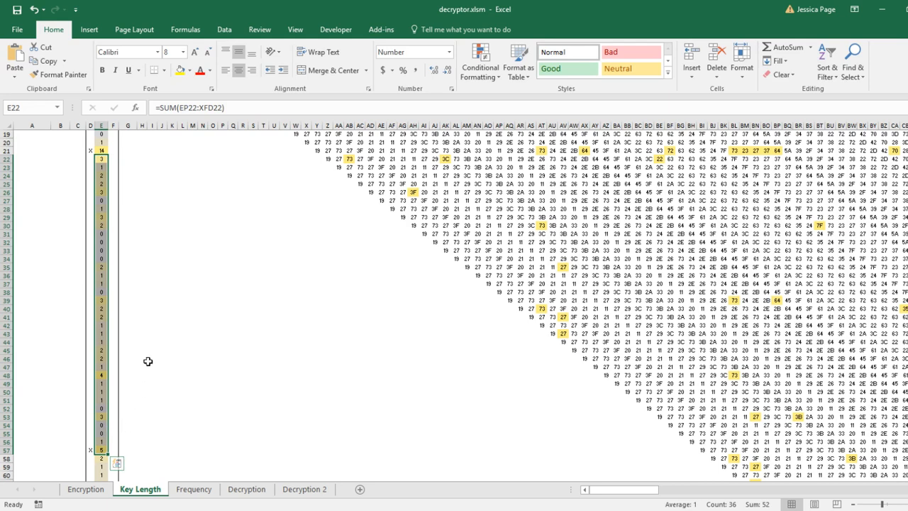
pyautogui.scroll(5, 141, 356)
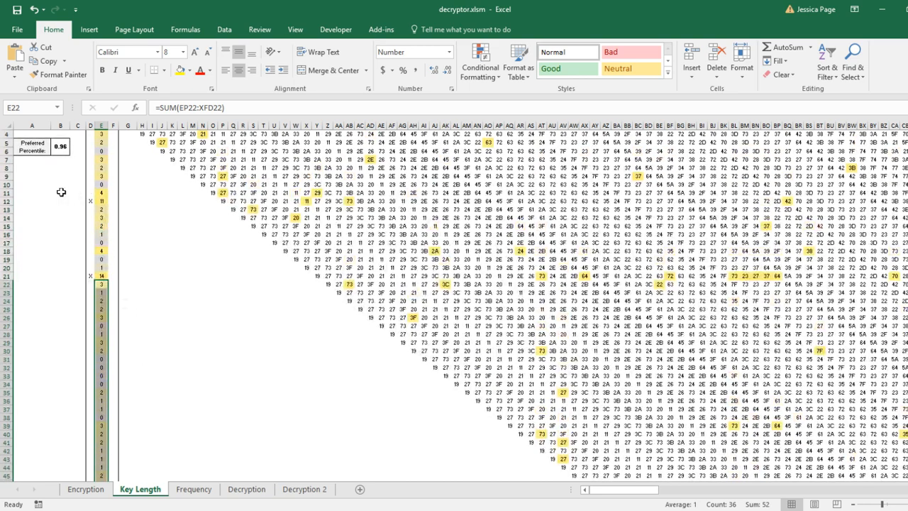
pyautogui.scroll(1, 61, 188)
# Set the preferred percentile to 0.8 and examine which rows become flagged
pyautogui.click(61, 182)
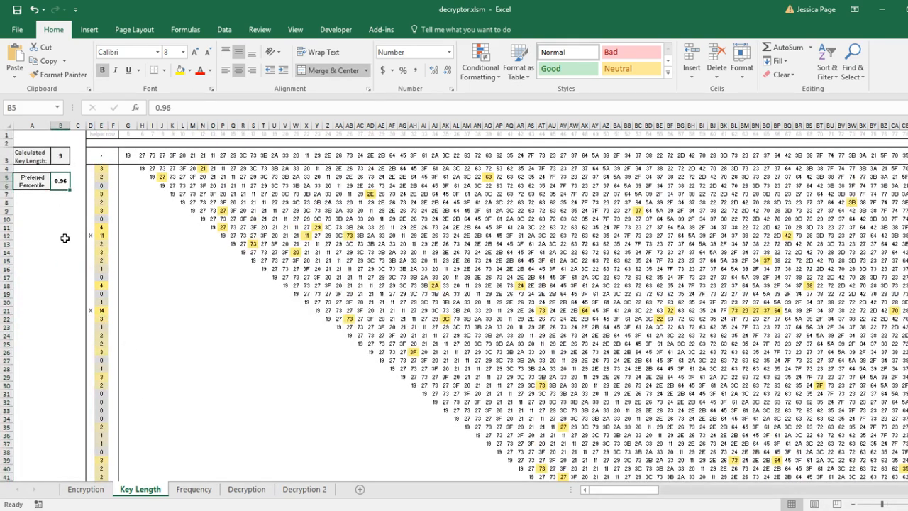
pyautogui.write('.8')
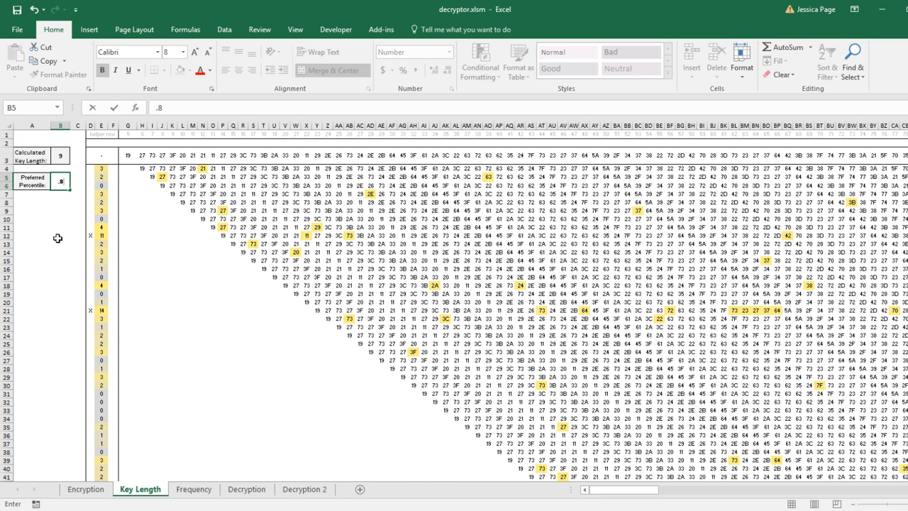
pyautogui.press('Return')
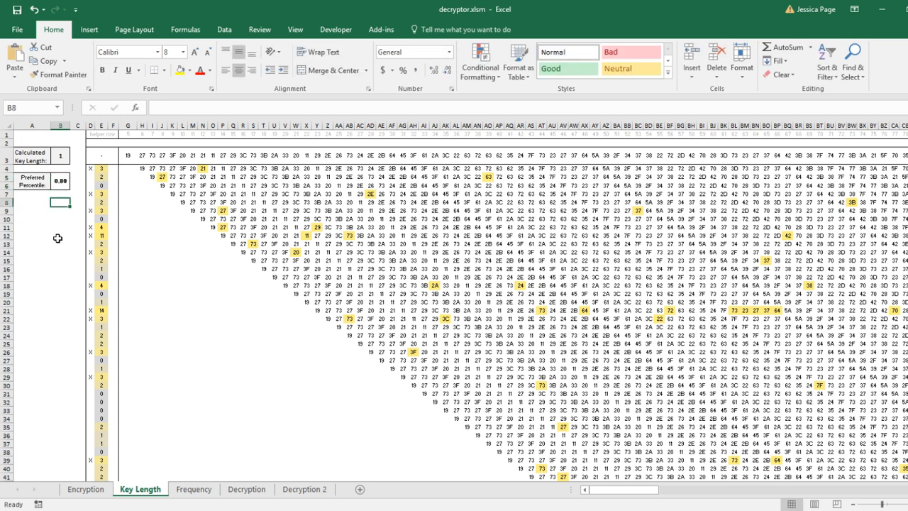
pyautogui.moveTo(91, 170); pyautogui.dragTo(80, 277)
# Set the preferred percentile back to 0.96
pyautogui.click(62, 182)
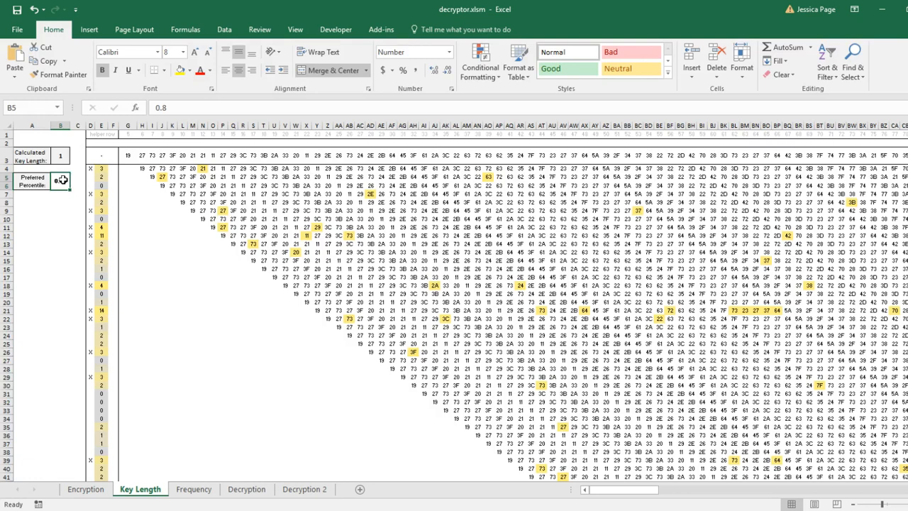
pyautogui.write('.96')
pyautogui.click(62, 219)
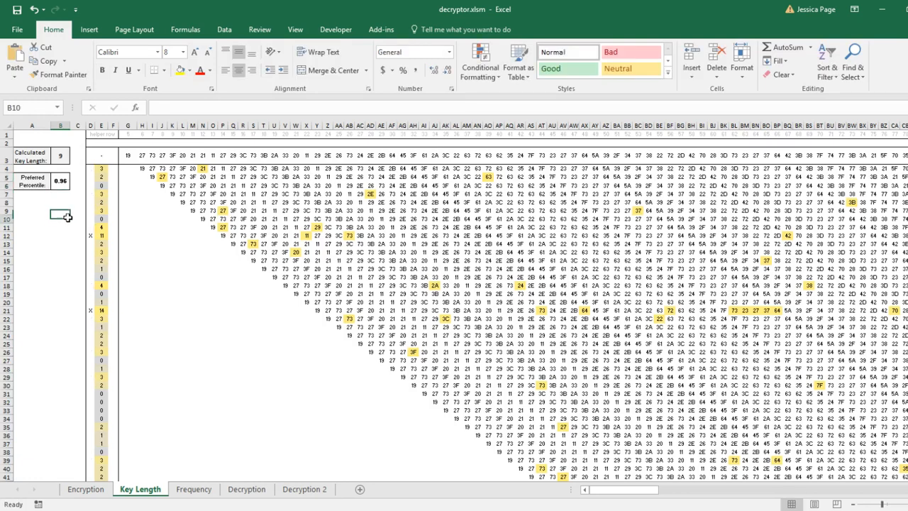
# Review the match counts, the shifted-row formulas and the MATCH formula behind the calculated key length
pyautogui.moveTo(101, 169); pyautogui.dragTo(98, 227)
pyautogui.click(61, 211)
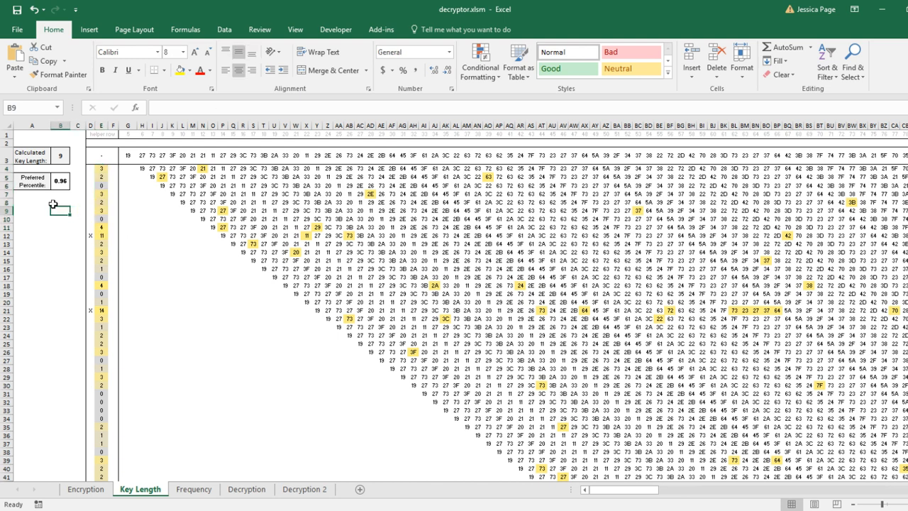
pyautogui.click(117, 235)
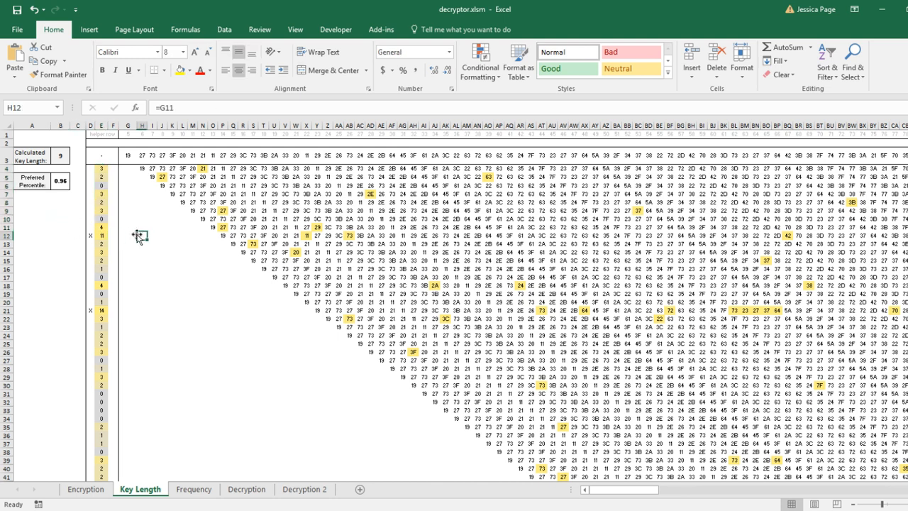
pyautogui.click(61, 186)
pyautogui.click(62, 219)
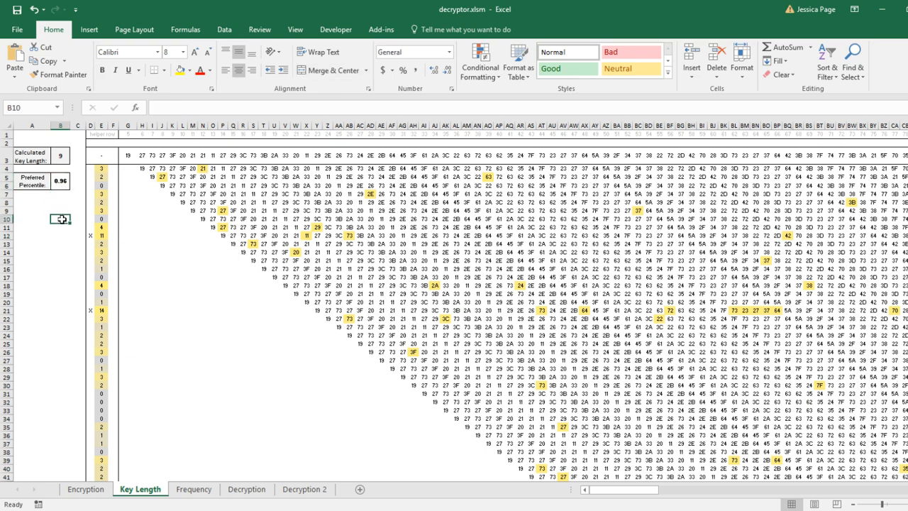
pyautogui.scroll(-10, 110, 227)
pyautogui.scroll(10, 109, 249)
pyautogui.click(163, 278)
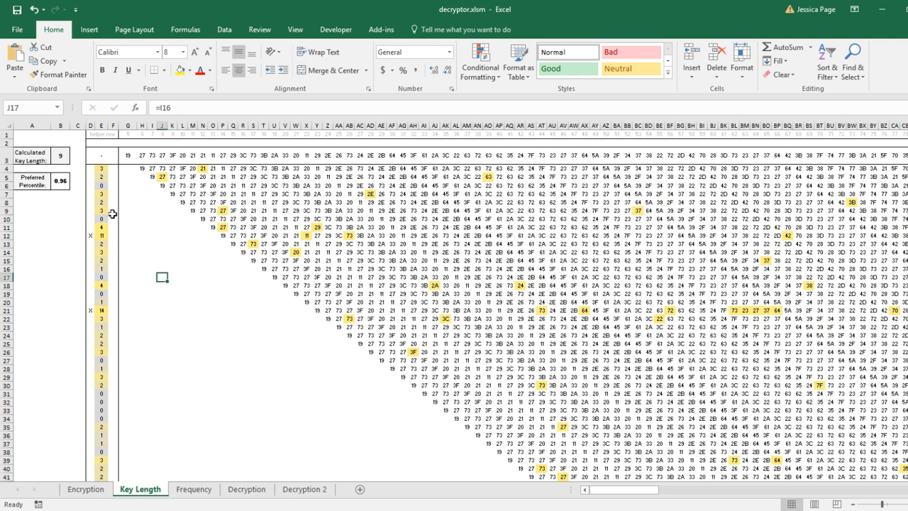
pyautogui.click(60, 156)
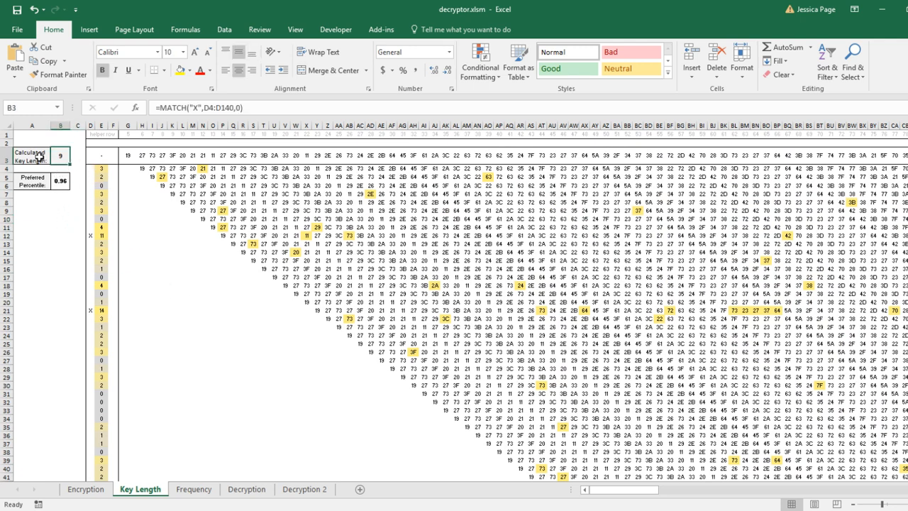
pyautogui.moveTo(101, 168); pyautogui.dragTo(103, 233)
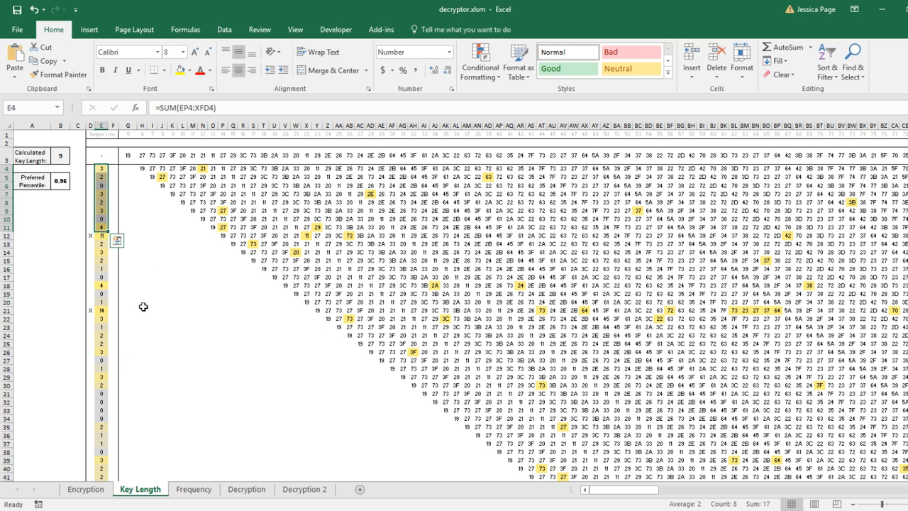
# Open the Frequency sheet and examine the key-position labels and their formulas
pyautogui.click(191, 489)
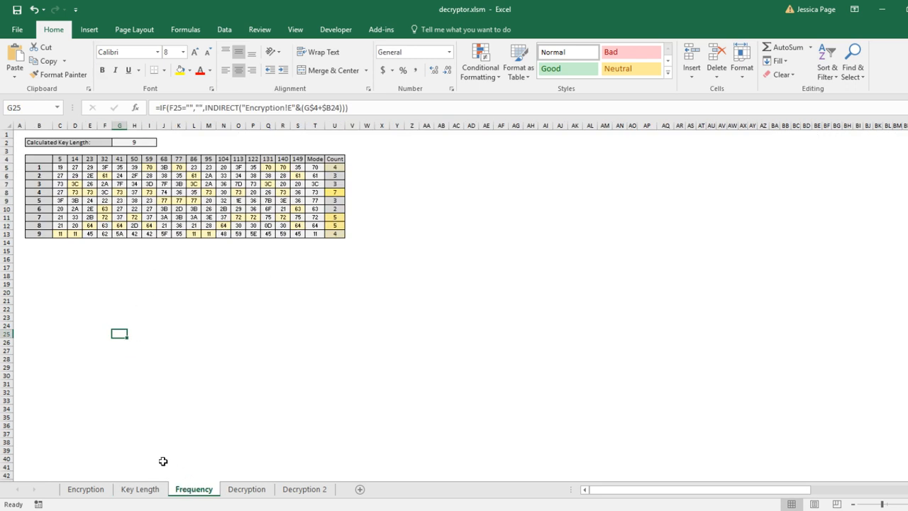
pyautogui.moveTo(34, 159); pyautogui.dragTo(34, 237)
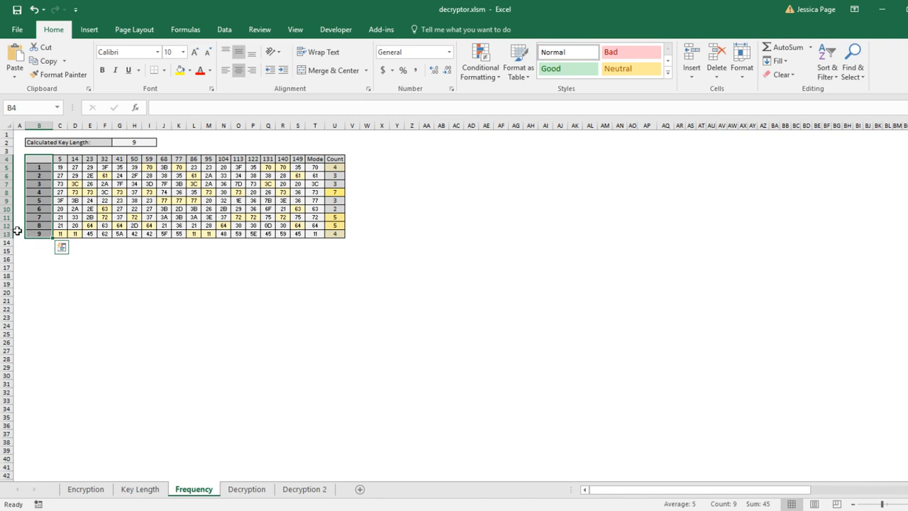
pyautogui.click(44, 269)
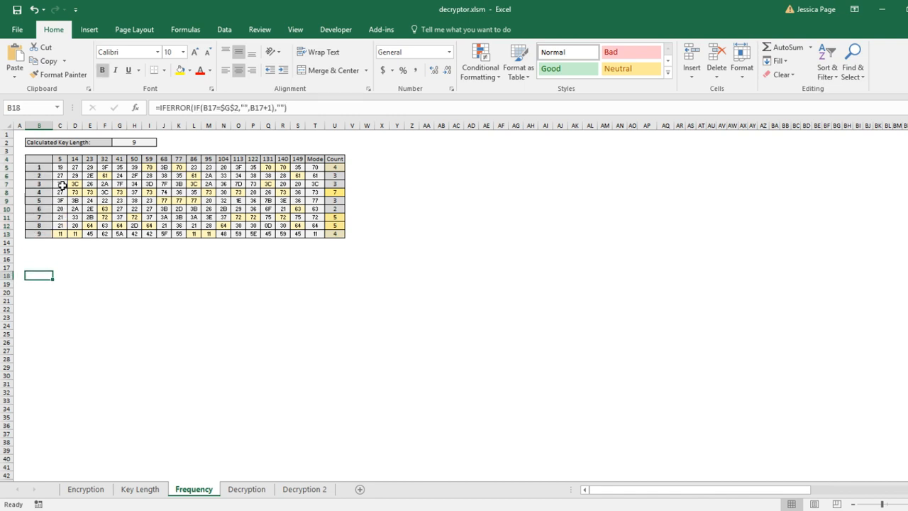
pyautogui.click(152, 464)
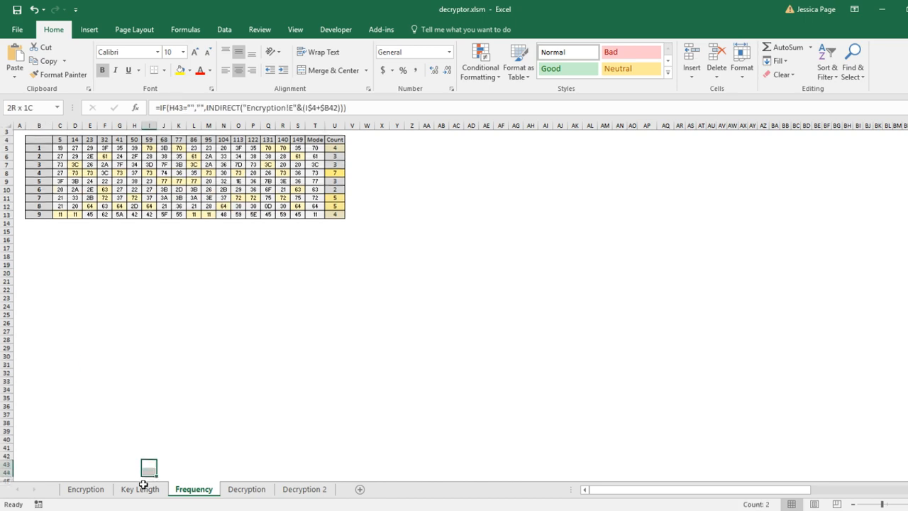
# Return to the Key Length sheet and select the first twelve values of the top ciphertext row
pyautogui.click(146, 490)
pyautogui.click(69, 236)
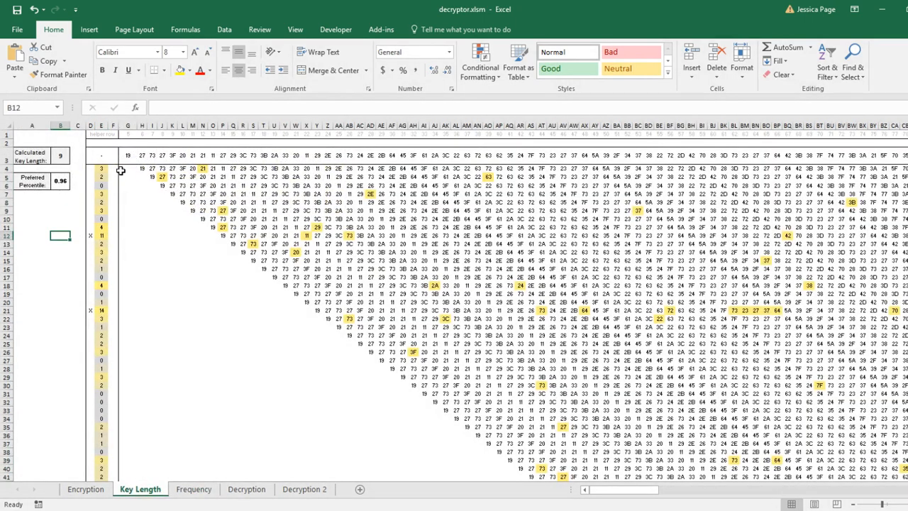
pyautogui.moveTo(130, 156); pyautogui.dragTo(260, 156)
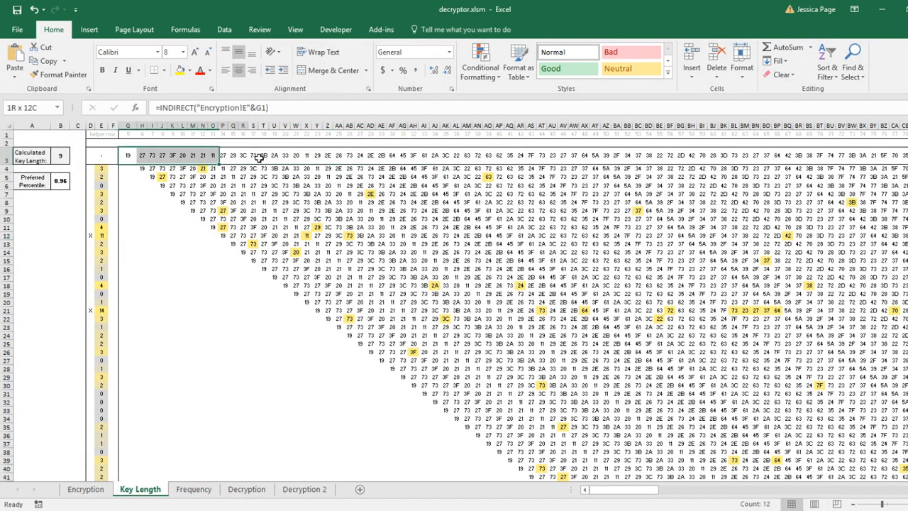
# Switch to the Frequency sheet and select offset columns of the frequency table to compare their values
pyautogui.click(198, 490)
pyautogui.scroll(1, 71, 199)
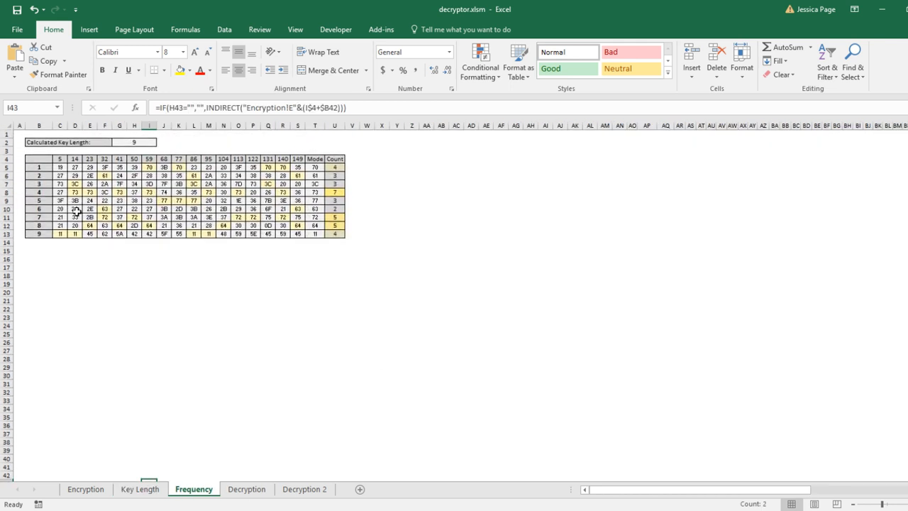
pyautogui.moveTo(65, 167); pyautogui.dragTo(61, 234)
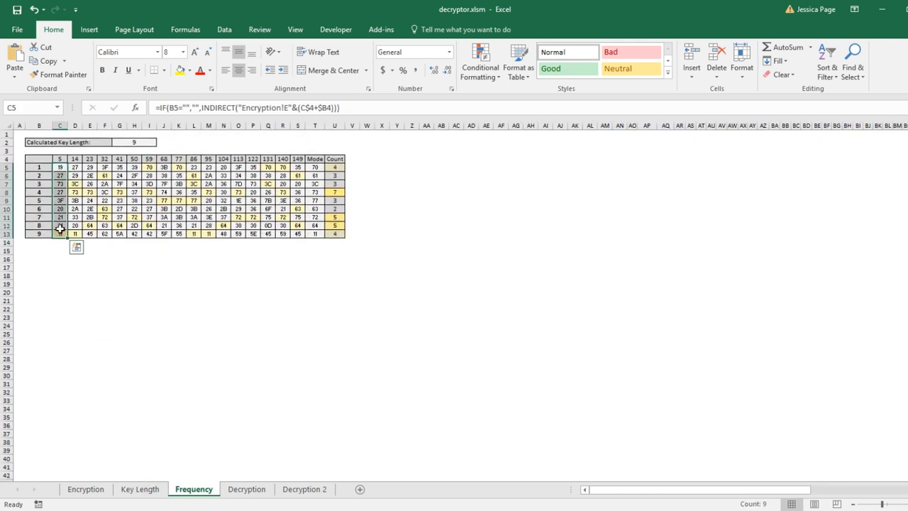
pyautogui.moveTo(76, 170); pyautogui.dragTo(75, 234)
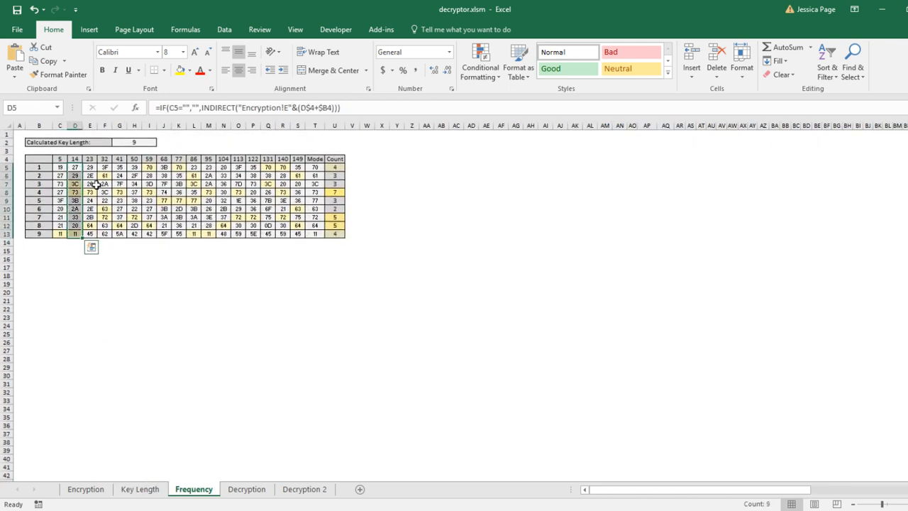
pyautogui.moveTo(91, 169); pyautogui.dragTo(102, 227)
pyautogui.moveTo(61, 168); pyautogui.dragTo(72, 235)
pyautogui.moveTo(62, 168); pyautogui.dragTo(310, 237)
pyautogui.click(206, 251)
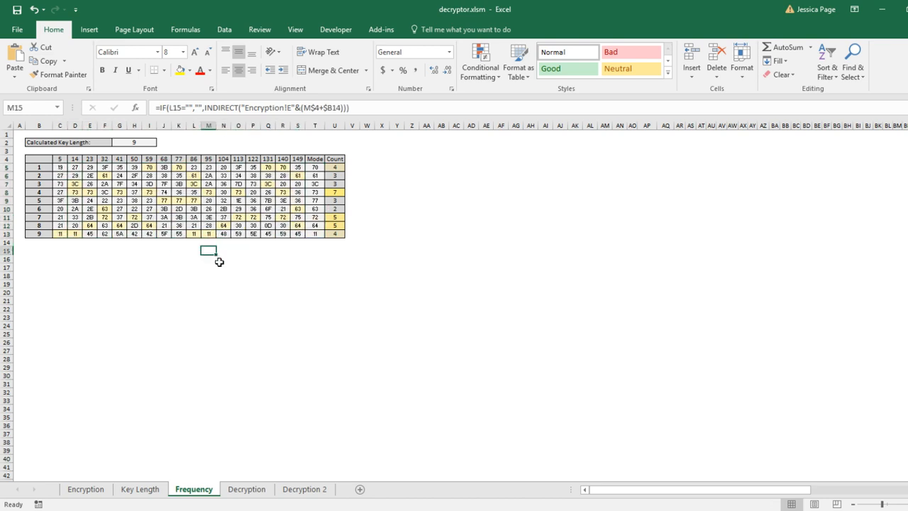
# Inspect the INDIRECT formulas in the table's first rows to trace how each offset pulls ciphertext characters
pyautogui.click(62, 168)
pyautogui.click(76, 169)
pyautogui.click(90, 169)
pyautogui.click(106, 169)
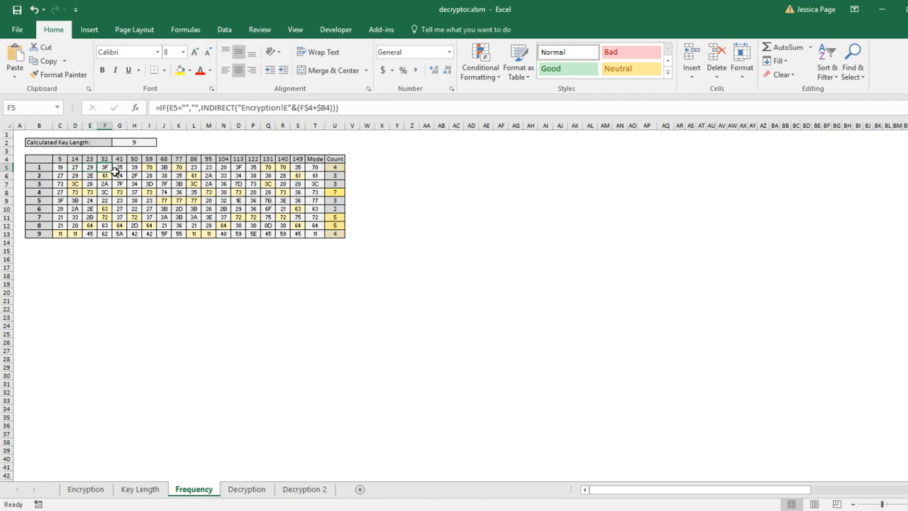
pyautogui.click(118, 171)
pyautogui.moveTo(39, 168); pyautogui.dragTo(92, 163)
pyautogui.click(122, 166)
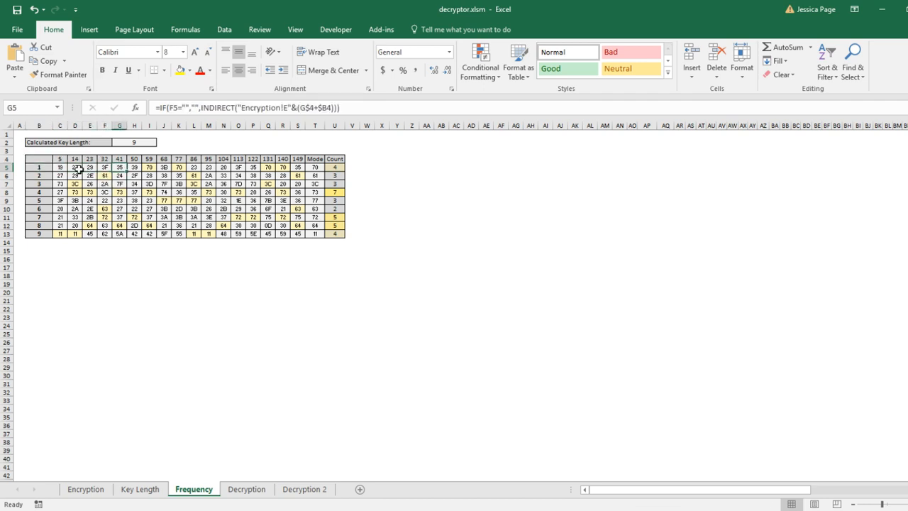
pyautogui.click(65, 169)
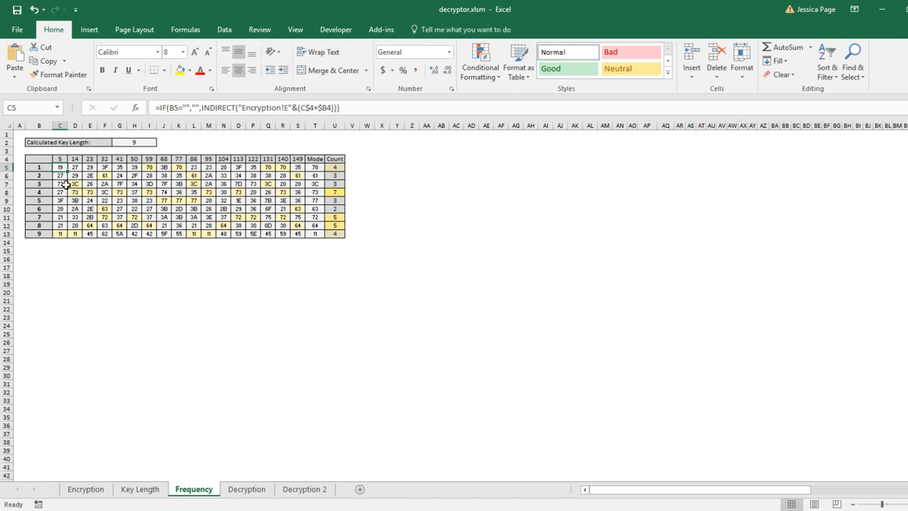
pyautogui.moveTo(62, 178); pyautogui.dragTo(131, 182)
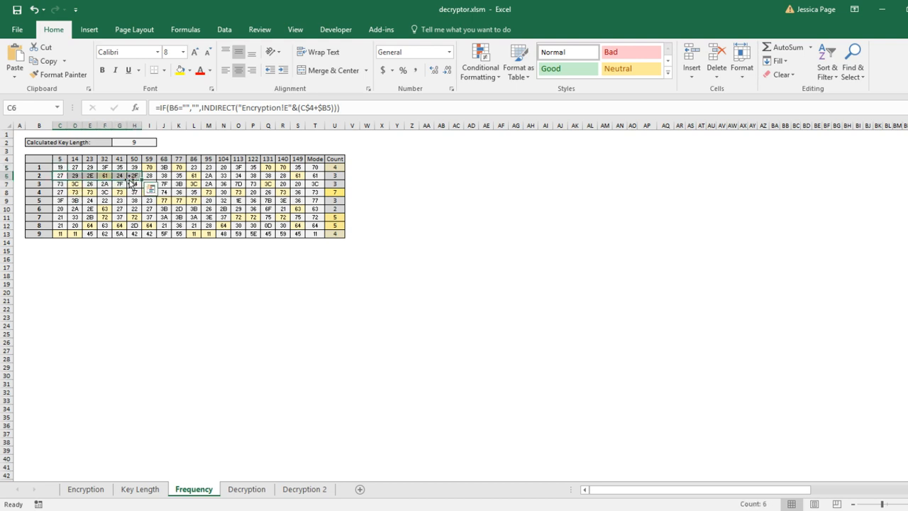
# Examine the first key-position row of the frequency table and the formulas of several of its cells
pyautogui.click(180, 350)
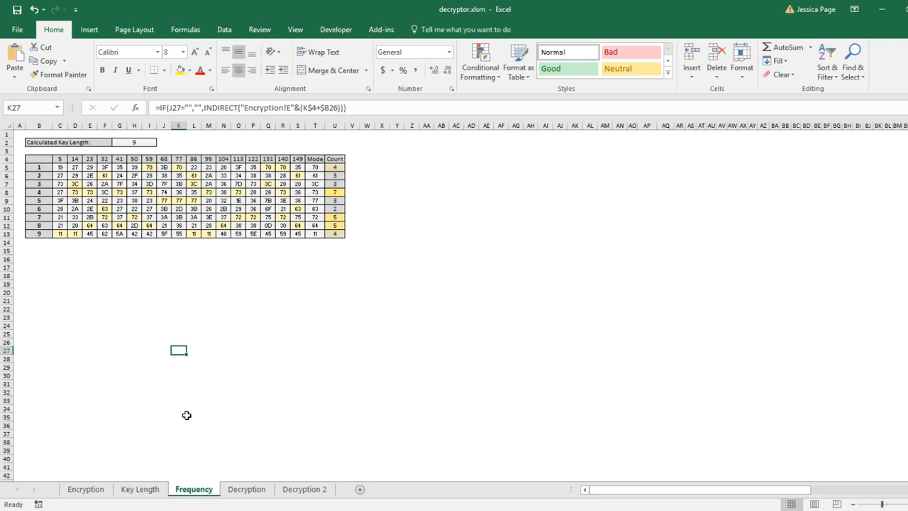
pyautogui.moveTo(69, 168); pyautogui.dragTo(313, 168)
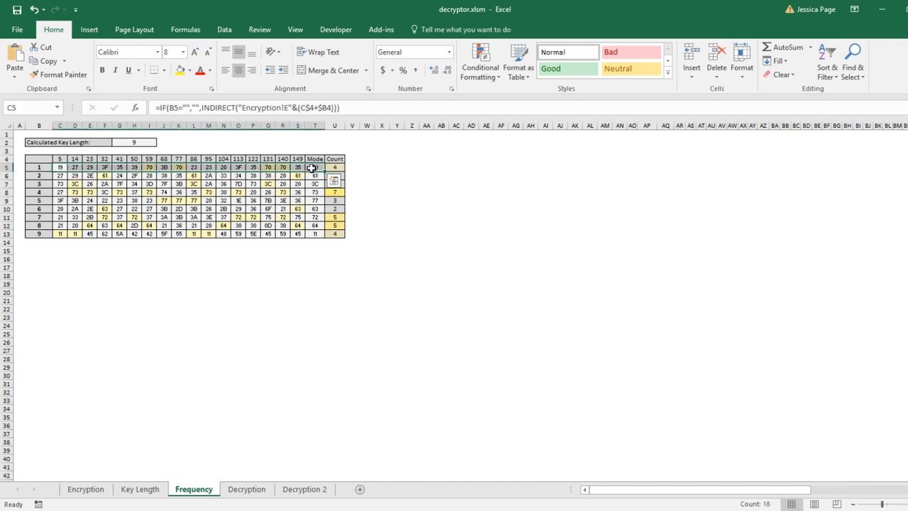
pyautogui.click(269, 184)
pyautogui.click(149, 168)
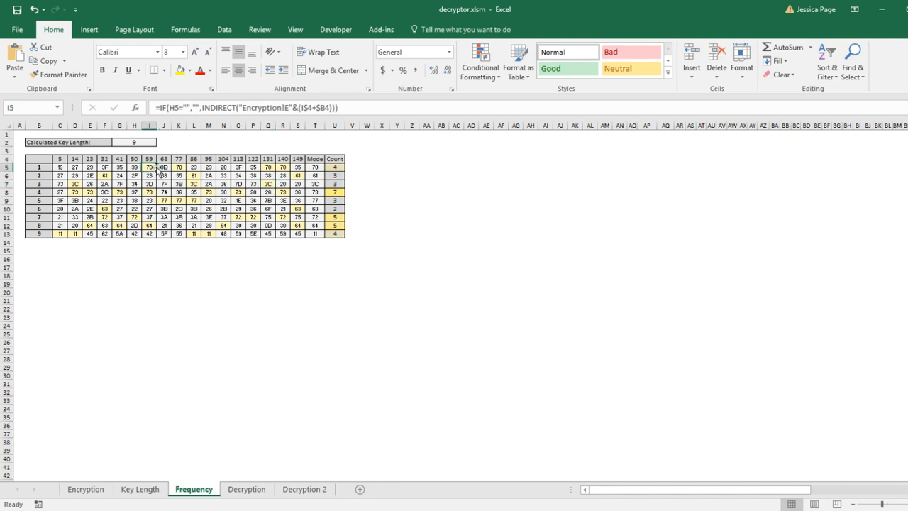
pyautogui.keyDown('ctrl'); pyautogui.click(179, 168); pyautogui.keyUp('ctrl')
pyautogui.keyDown('ctrl'); pyautogui.click(264, 168); pyautogui.keyUp('ctrl')
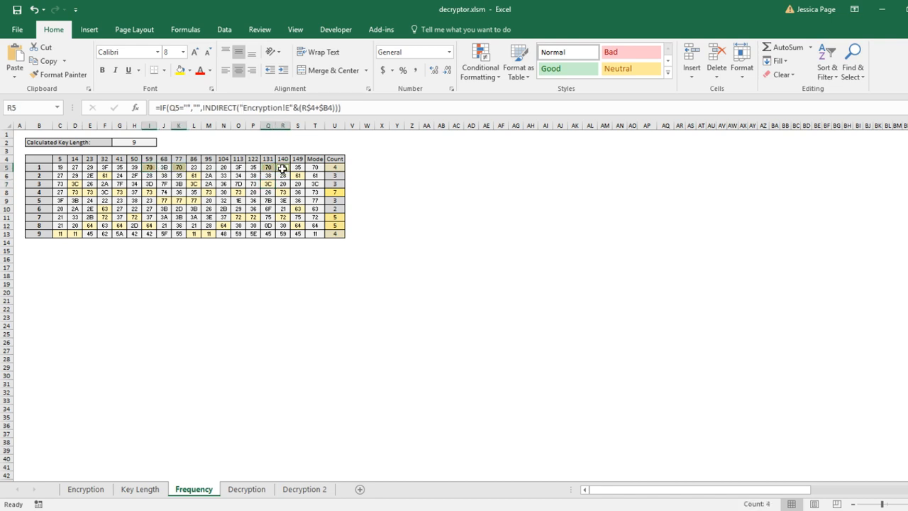
pyautogui.click(224, 176)
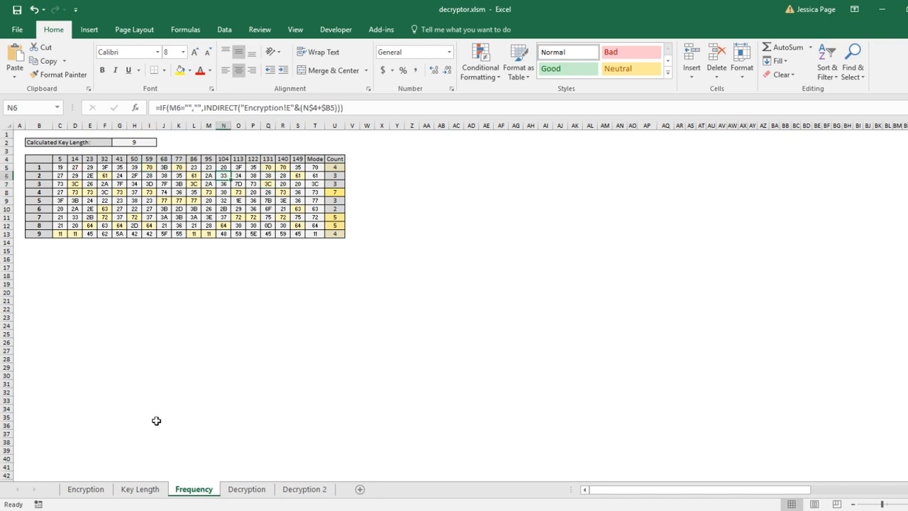
# Switch to the Decryption sheet and examine how the key-position numbers group the Enc. column into blocks of nine
pyautogui.click(235, 490)
pyautogui.click(171, 402)
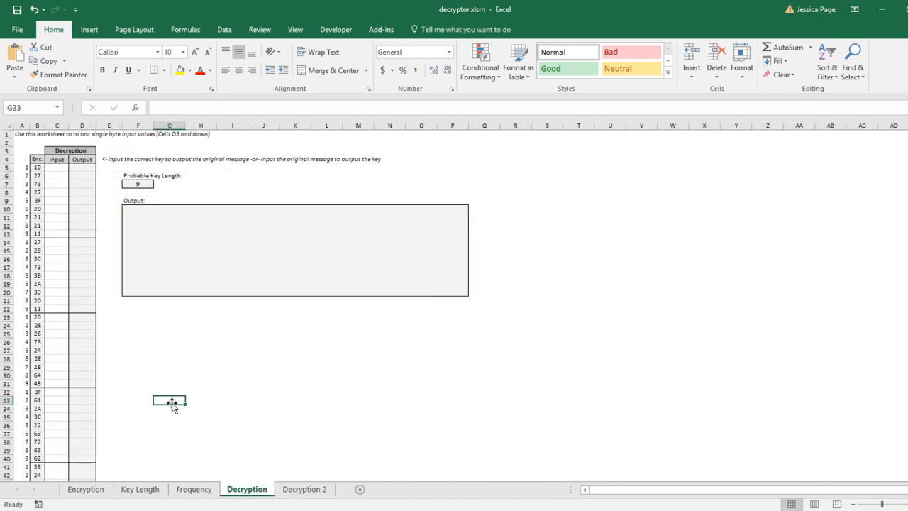
pyautogui.moveTo(35, 162); pyautogui.dragTo(71, 361)
pyautogui.click(124, 360)
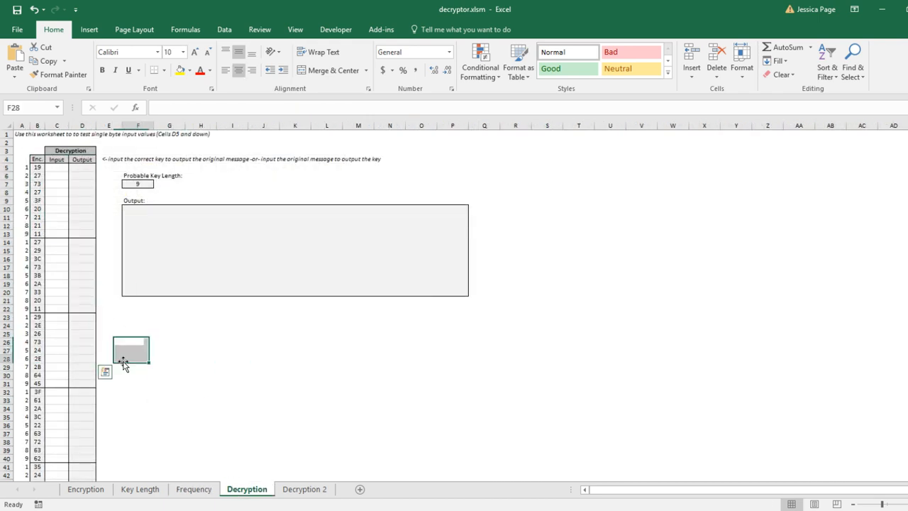
pyautogui.moveTo(19, 234); pyautogui.dragTo(6, 234)
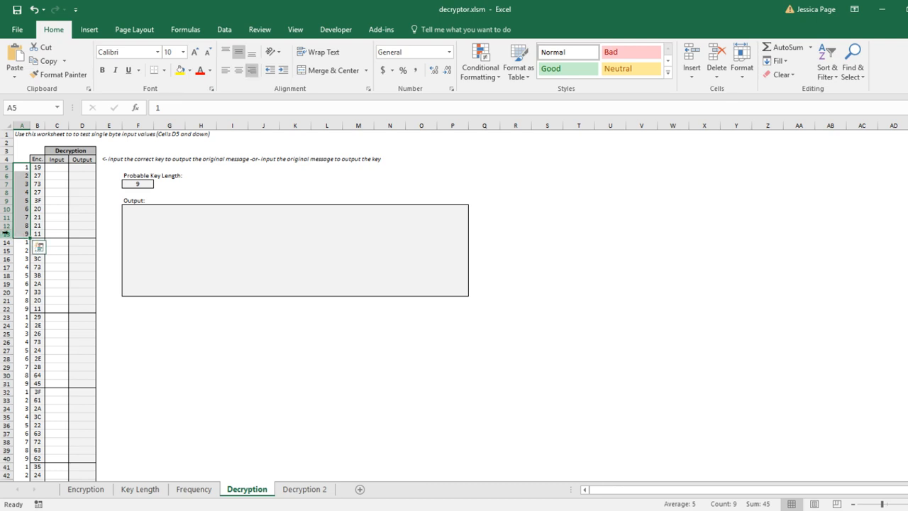
pyautogui.click(70, 233)
pyautogui.moveTo(23, 169); pyautogui.dragTo(22, 234)
pyautogui.moveTo(24, 244); pyautogui.dragTo(25, 376)
# Inspect the Input and Output cells at the start of each block, including the XOR decryption formula in the Output column
pyautogui.click(53, 168)
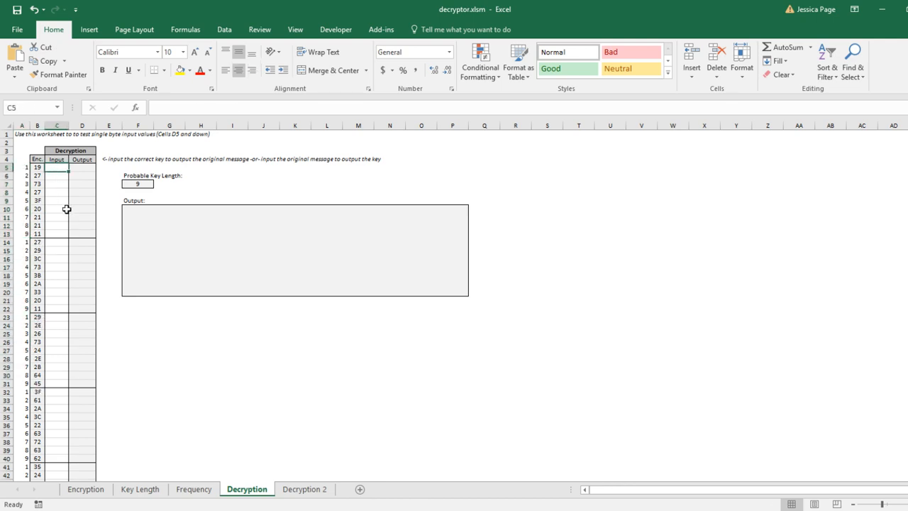
pyautogui.keyDown('ctrl'); pyautogui.click(60, 242); pyautogui.keyUp('ctrl')
pyautogui.keyDown('ctrl'); pyautogui.click(57, 317); pyautogui.keyUp('ctrl')
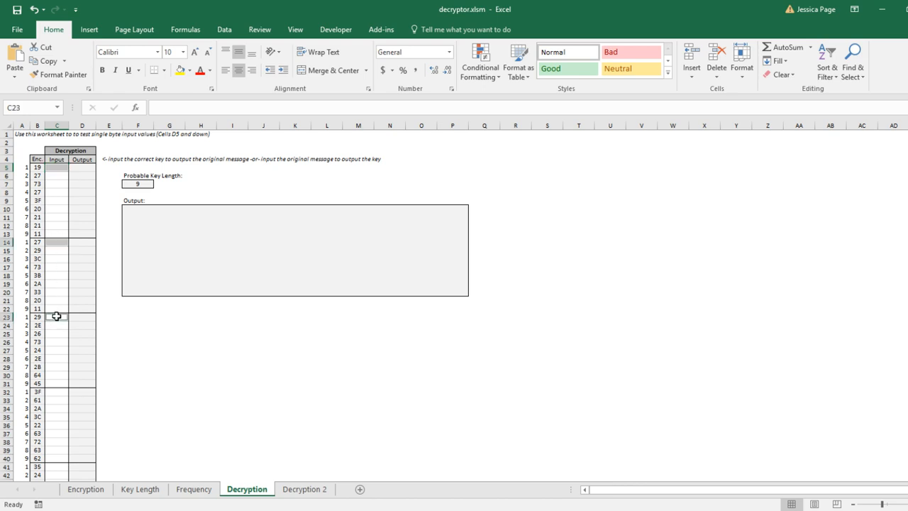
pyautogui.keyDown('ctrl'); pyautogui.click(59, 391); pyautogui.keyUp('ctrl')
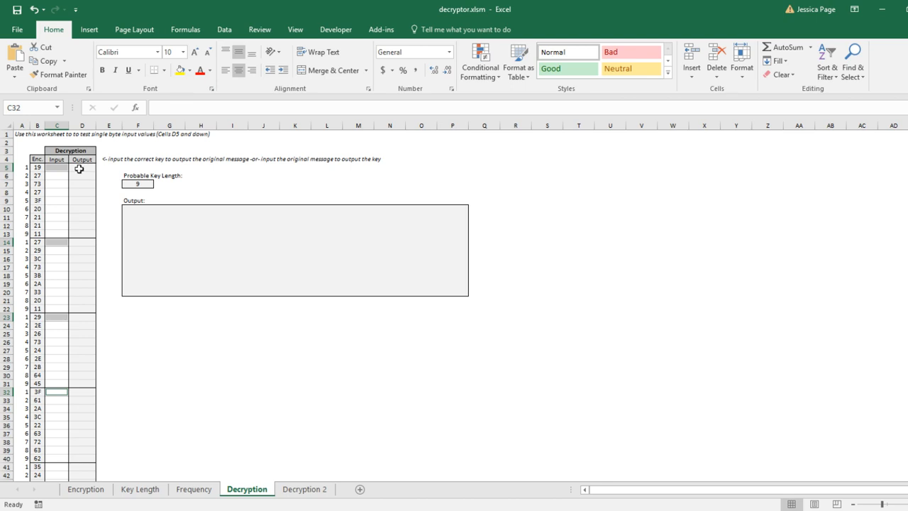
pyautogui.click(78, 168)
pyautogui.keyDown('ctrl'); pyautogui.click(87, 244); pyautogui.keyUp('ctrl')
pyautogui.keyDown('ctrl'); pyautogui.click(87, 317); pyautogui.keyUp('ctrl')
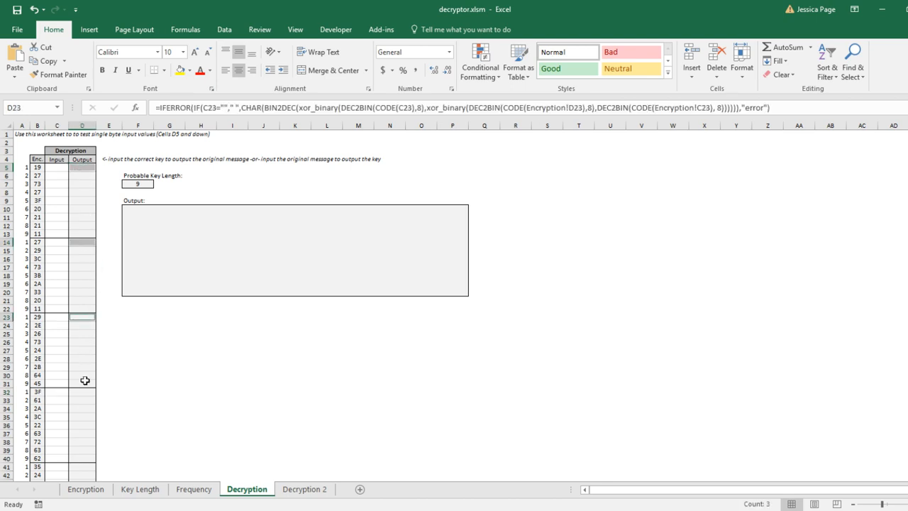
pyautogui.keyDown('ctrl'); pyautogui.click(84, 396); pyautogui.keyUp('ctrl')
pyautogui.keyDown('ctrl'); pyautogui.click(82, 467); pyautogui.keyUp('ctrl')
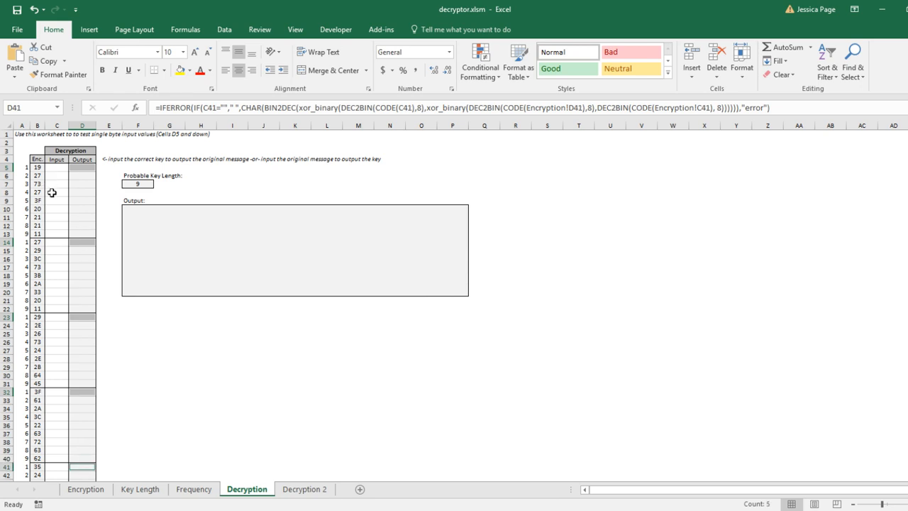
# Return to the Frequency sheet and select the first row's values across the offset columns to compare them
pyautogui.click(188, 490)
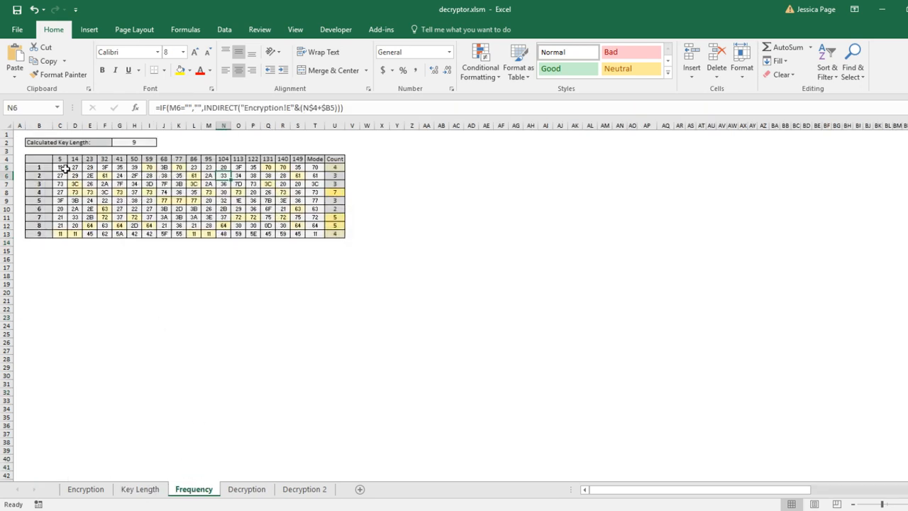
pyautogui.moveTo(63, 168); pyautogui.dragTo(145, 180)
pyautogui.click(131, 169)
pyautogui.moveTo(56, 170); pyautogui.dragTo(157, 168)
pyautogui.click(179, 169)
pyautogui.moveTo(89, 169); pyautogui.dragTo(138, 169)
pyautogui.click(158, 169)
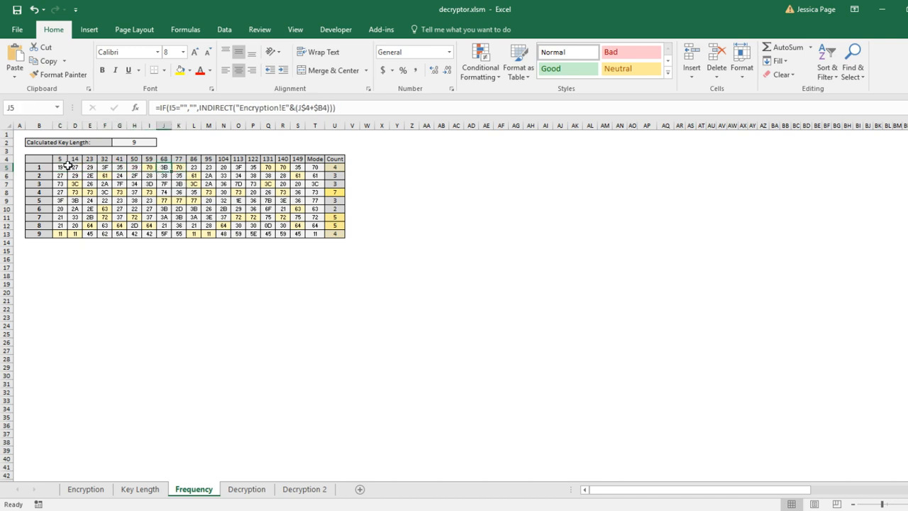
pyautogui.moveTo(64, 169); pyautogui.dragTo(287, 169)
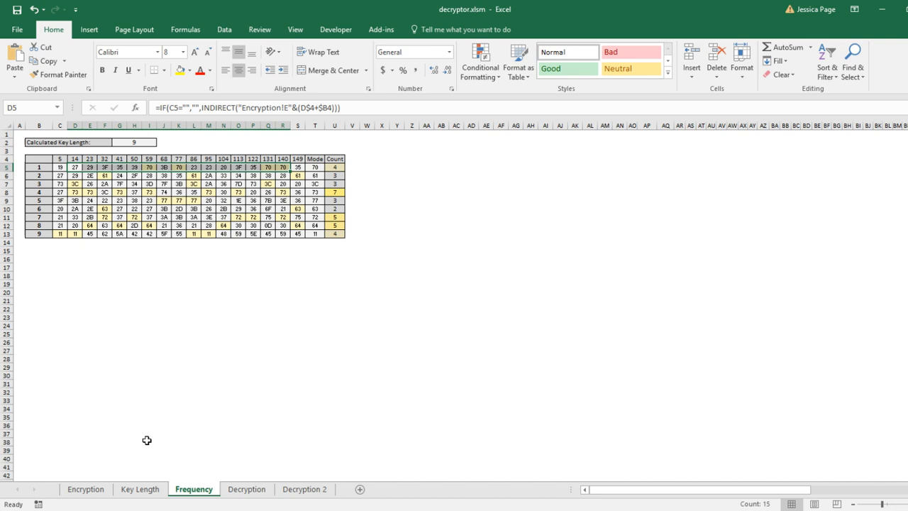
# Switch to the Decryption sheet and compare the Input and Output cells of the first three blocks
pyautogui.click(247, 488)
pyautogui.moveTo(56, 176); pyautogui.dragTo(66, 344)
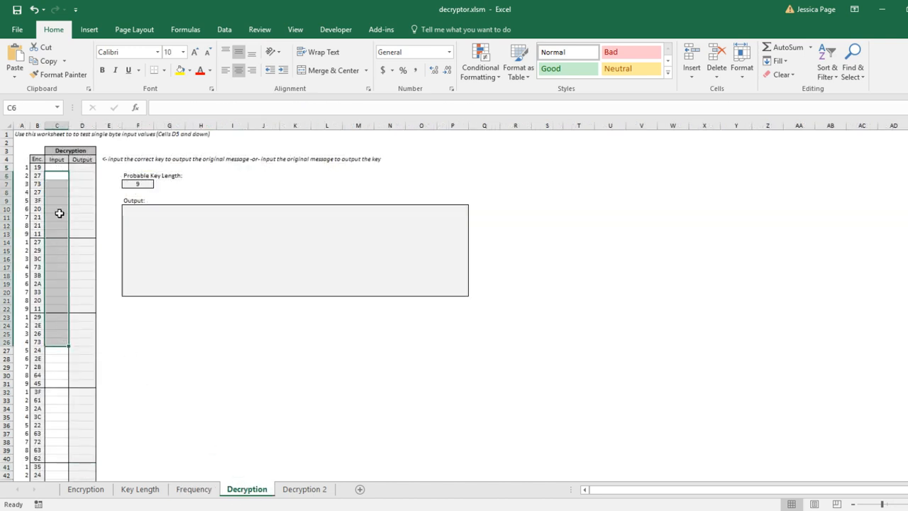
pyautogui.click(63, 168)
pyautogui.click(73, 167)
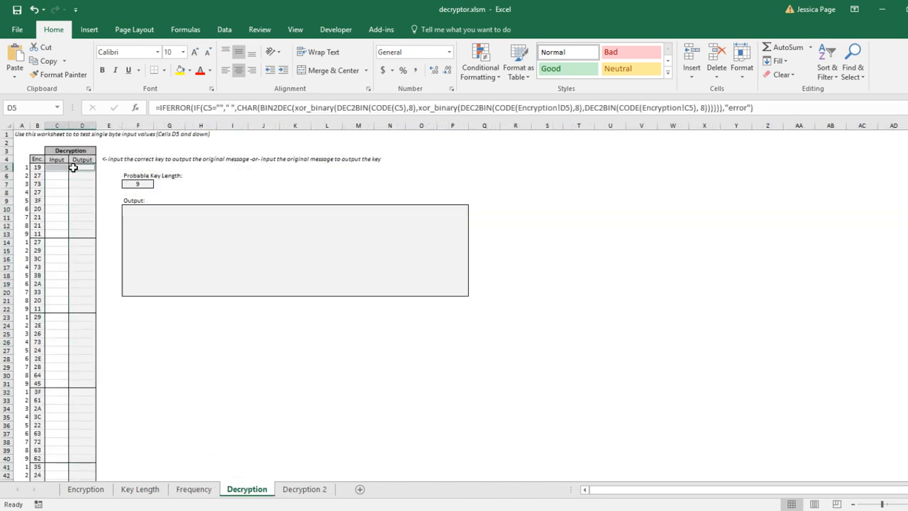
pyautogui.keyDown('ctrl'); pyautogui.click(61, 243); pyautogui.keyUp('ctrl')
pyautogui.keyDown('ctrl'); pyautogui.click(91, 249); pyautogui.keyUp('ctrl')
pyautogui.click(65, 244)
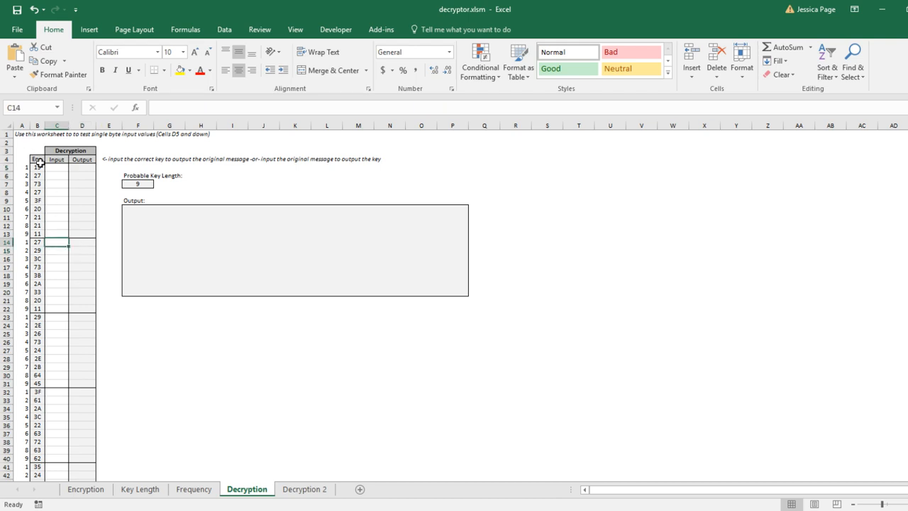
pyautogui.click(53, 168)
pyautogui.keyDown('ctrl'); pyautogui.click(81, 169); pyautogui.keyUp('ctrl')
pyautogui.keyDown('ctrl'); pyautogui.click(63, 243); pyautogui.keyUp('ctrl')
pyautogui.keyDown('ctrl'); pyautogui.click(72, 242); pyautogui.keyUp('ctrl')
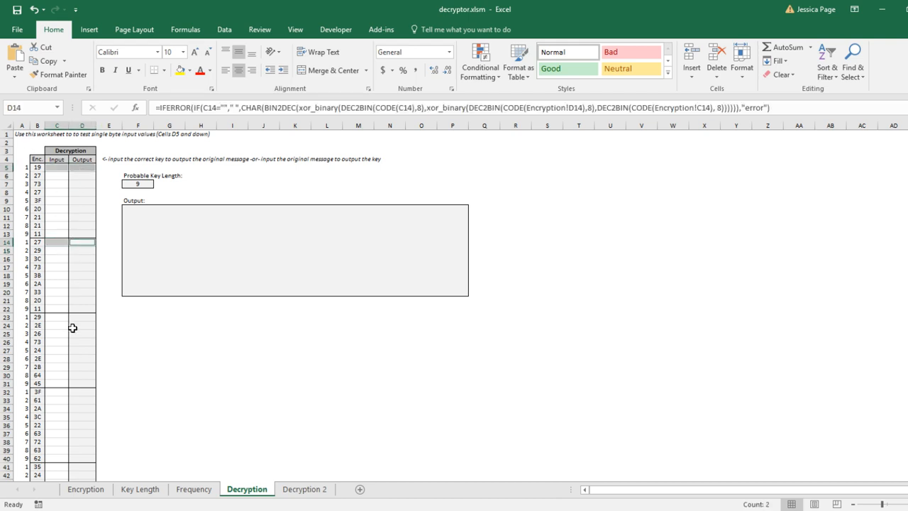
pyautogui.keyDown('ctrl'); pyautogui.click(61, 316); pyautogui.keyUp('ctrl')
pyautogui.keyDown('ctrl'); pyautogui.click(80, 317); pyautogui.keyUp('ctrl')
# Go back to the Frequency sheet and repeatedly select the first row's offset values alongside other cells to compare them
pyautogui.click(201, 497)
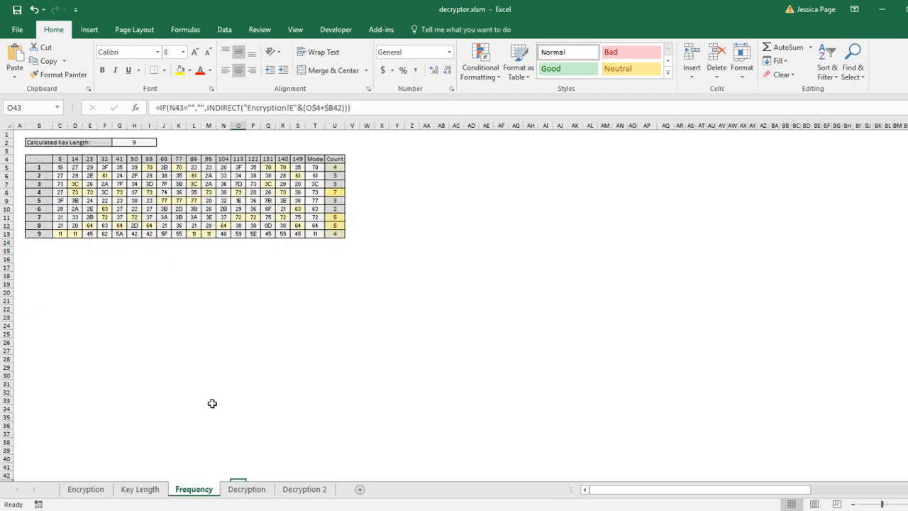
pyautogui.moveTo(59, 166); pyautogui.dragTo(287, 164)
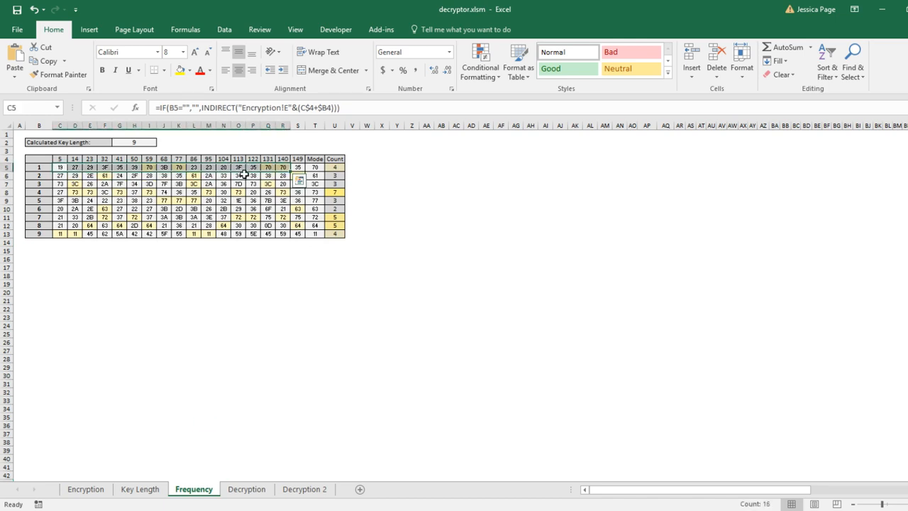
pyautogui.click(209, 183)
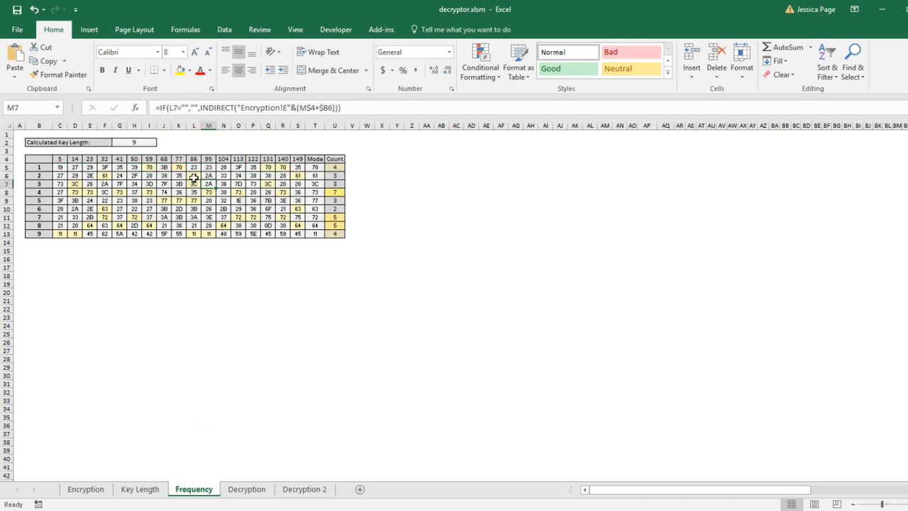
pyautogui.moveTo(130, 168); pyautogui.dragTo(288, 167)
pyautogui.click(268, 184)
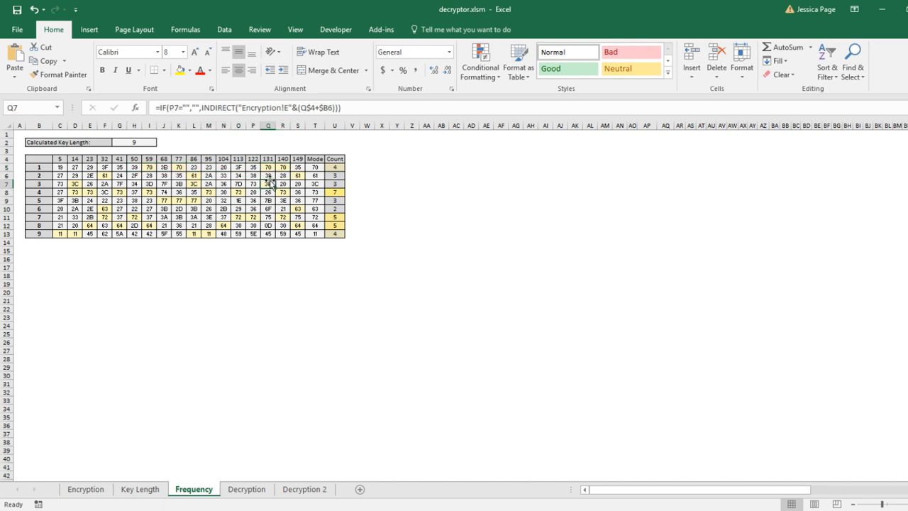
pyautogui.moveTo(64, 166); pyautogui.dragTo(312, 168)
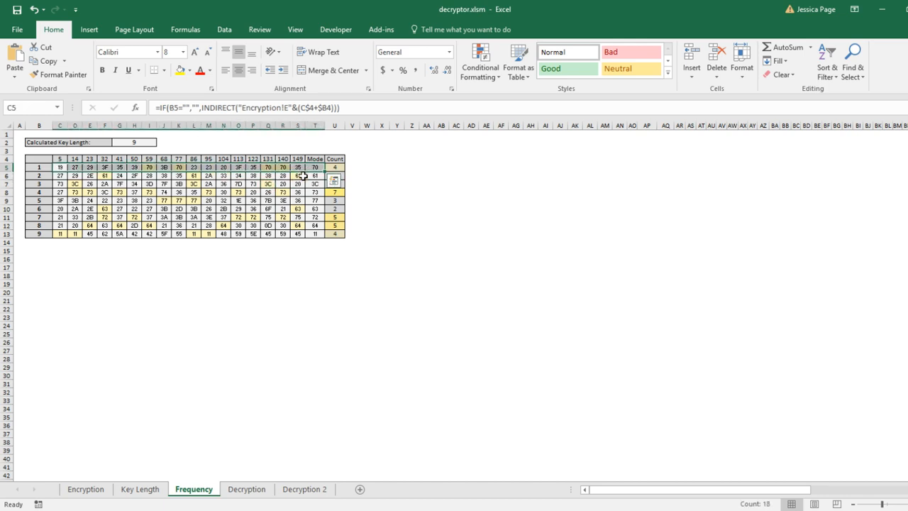
pyautogui.click(303, 175)
pyautogui.moveTo(74, 167); pyautogui.dragTo(298, 168)
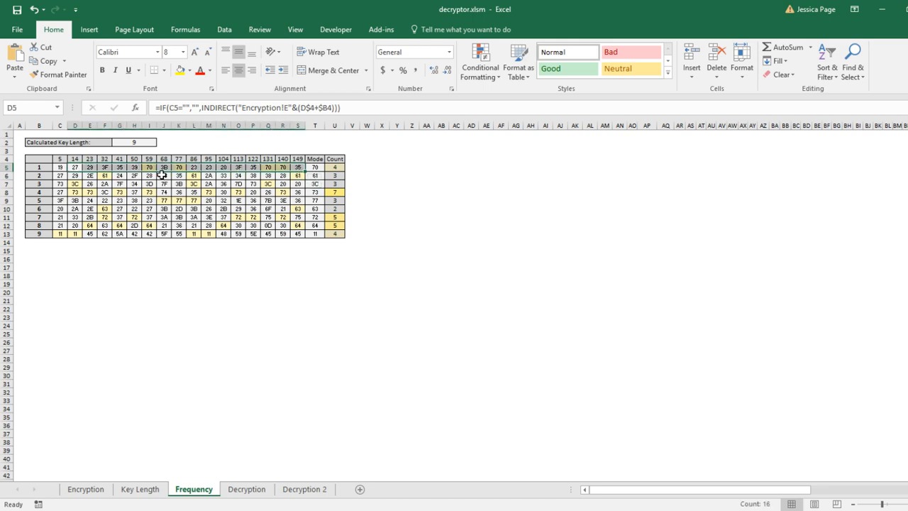
pyautogui.click(161, 175)
pyautogui.moveTo(79, 166); pyautogui.dragTo(297, 170)
pyautogui.click(146, 178)
pyautogui.moveTo(74, 167); pyautogui.dragTo(298, 168)
pyautogui.click(394, 183)
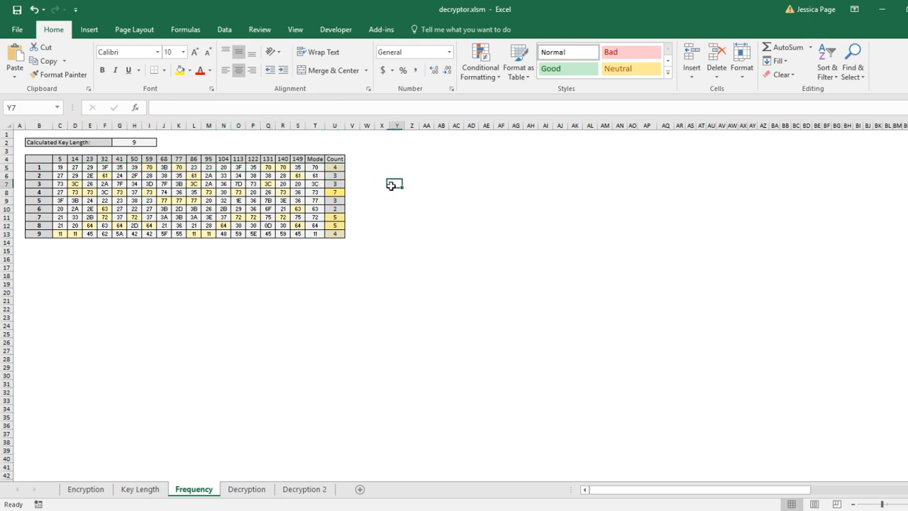
# Select key position 1's values and inspect individual offset cells and the Count column's COUNTIF formula
pyautogui.click(149, 169)
pyautogui.moveTo(59, 167); pyautogui.dragTo(296, 169)
pyautogui.click(270, 167)
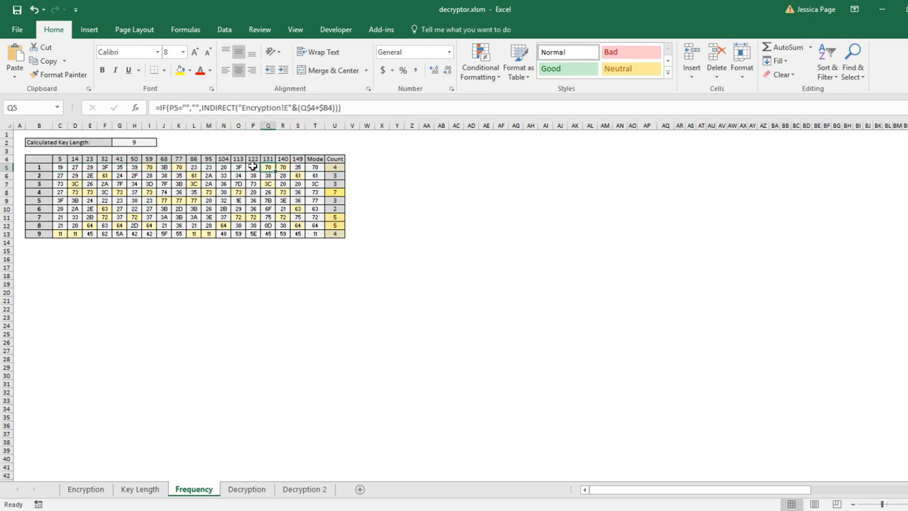
pyautogui.click(173, 168)
pyautogui.click(151, 166)
pyautogui.click(337, 167)
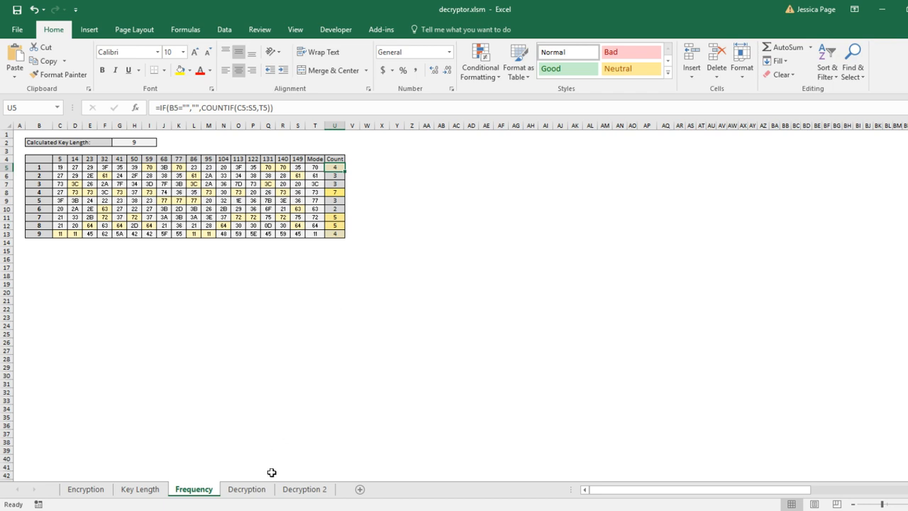
# On the Decryption sheet, inspect the key-position and Enc. formulas of the second block and scroll down through the blocks
pyautogui.click(248, 489)
pyautogui.click(108, 219)
pyautogui.click(58, 167)
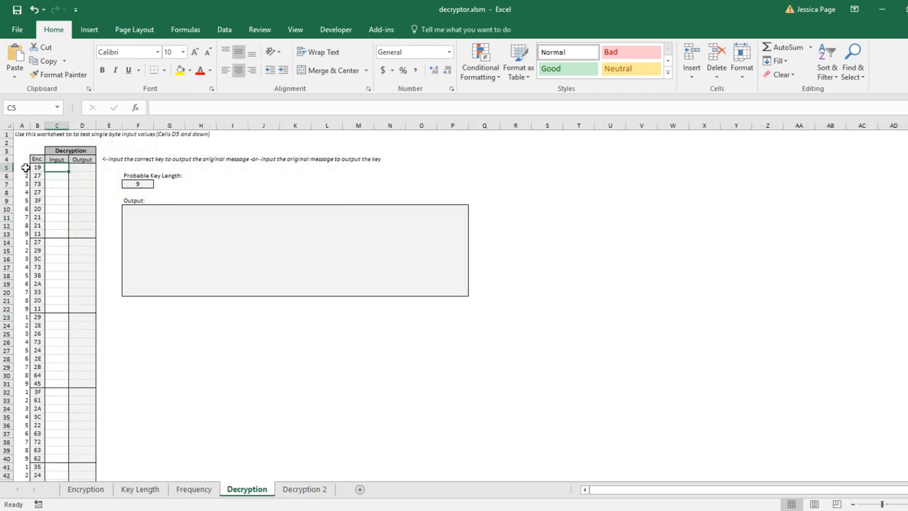
pyautogui.moveTo(34, 167); pyautogui.dragTo(111, 317)
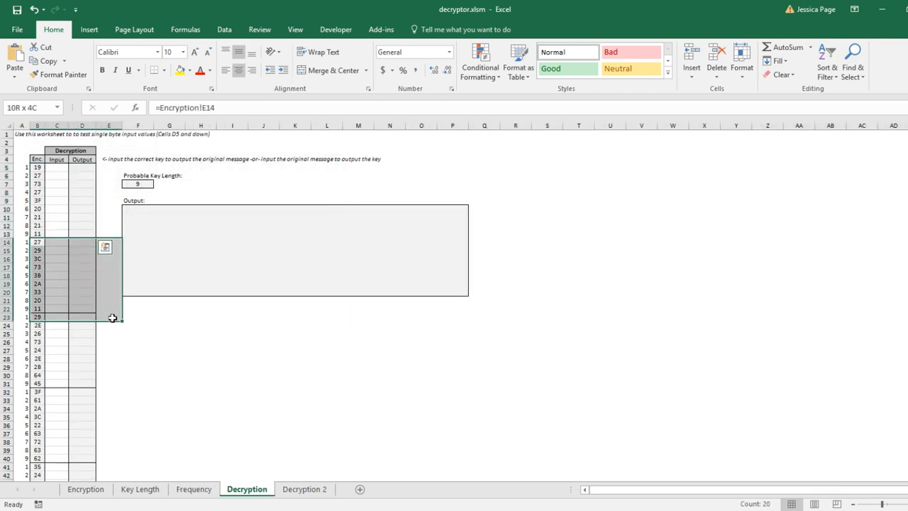
pyautogui.click(58, 327)
pyautogui.moveTo(26, 318); pyautogui.dragTo(38, 316)
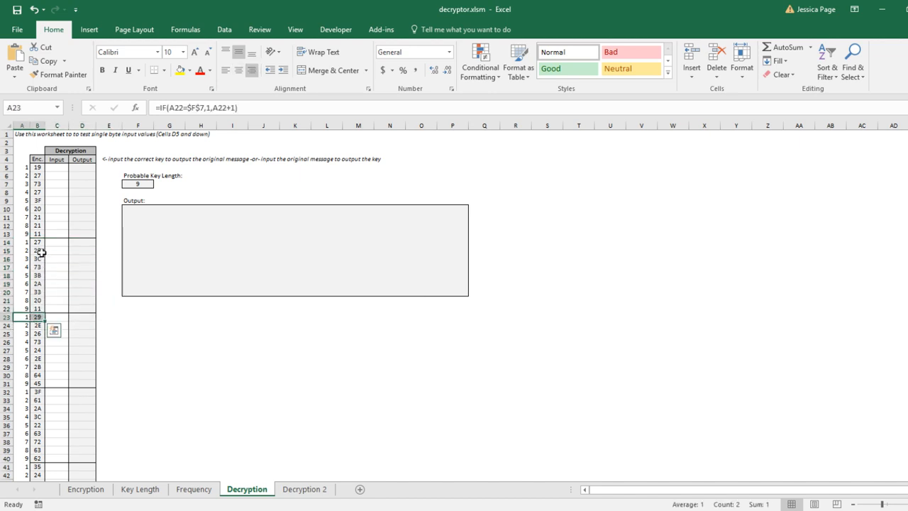
pyautogui.click(40, 244)
pyautogui.scroll(-5, 60, 326)
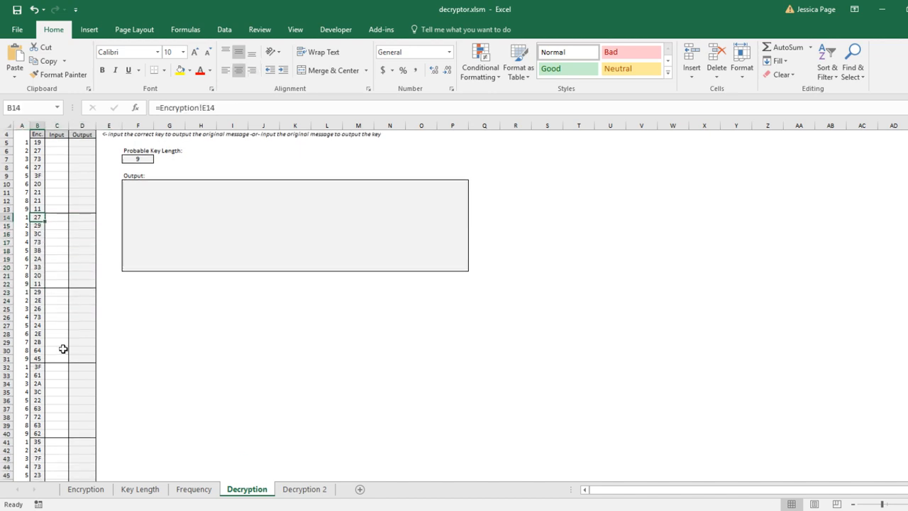
pyautogui.scroll(-5, 60, 355)
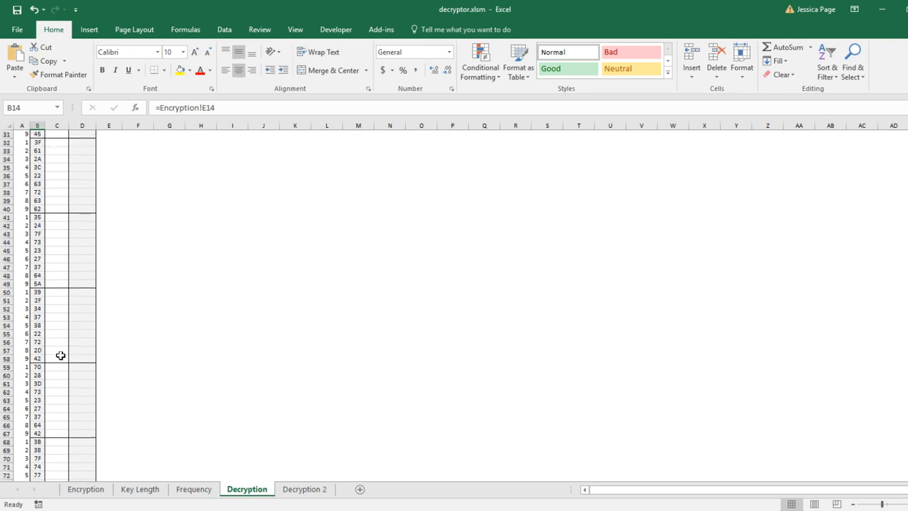
# Enter a test character in the Input cell beside ciphertext 70 at key position 1 in row 59
pyautogui.click(54, 368)
pyautogui.press('Return')
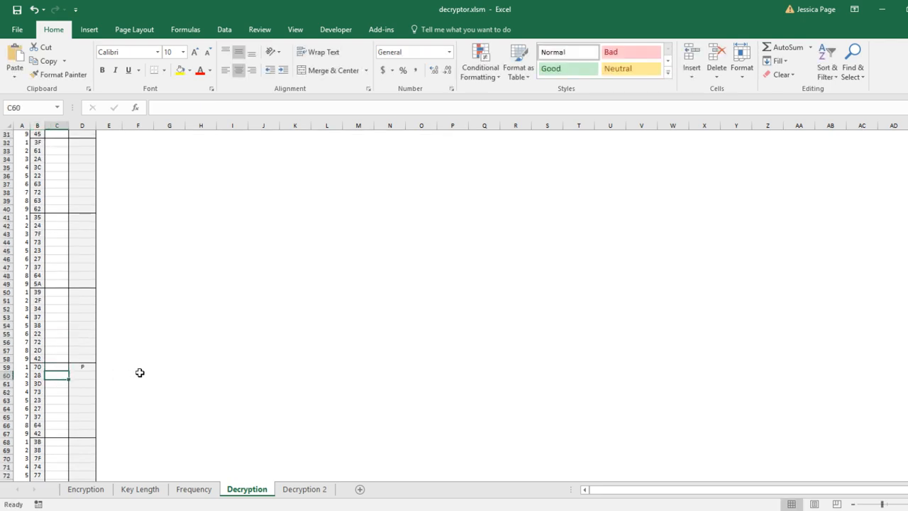
# Inspect the Input, Enc. and Output cells around row 59 on the Decryption sheet, scrolling through the neighbouring blocks
pyautogui.click(62, 367)
pyautogui.scroll(10, 78, 211)
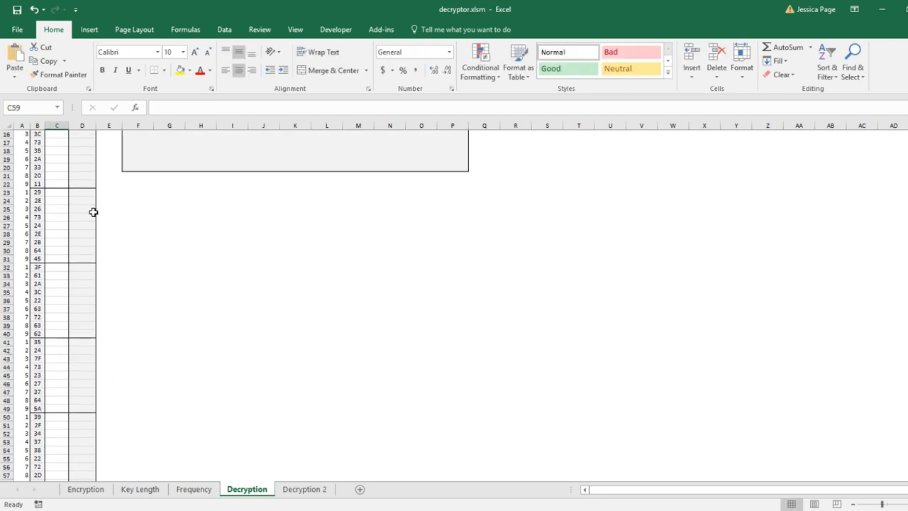
pyautogui.moveTo(82, 175); pyautogui.dragTo(90, 328)
pyautogui.scroll(-8, 90, 327)
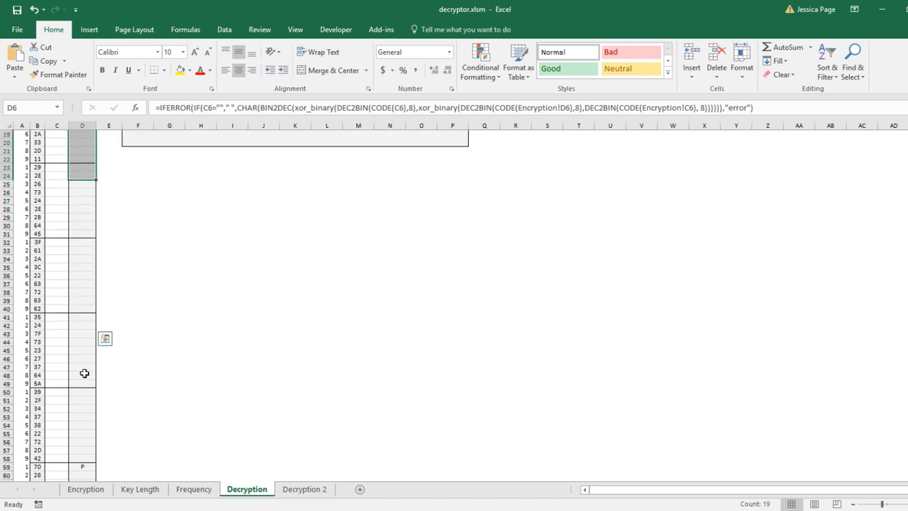
pyautogui.click(80, 416)
pyautogui.click(57, 416)
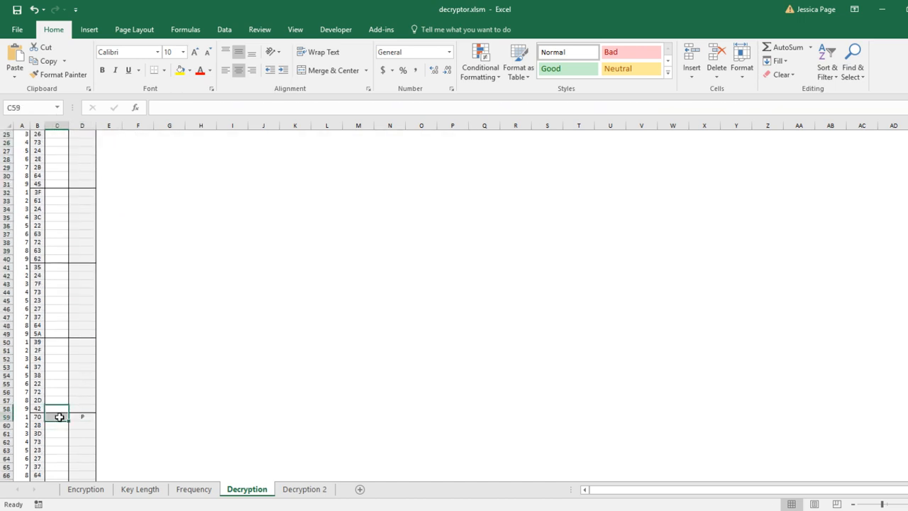
pyautogui.click(39, 417)
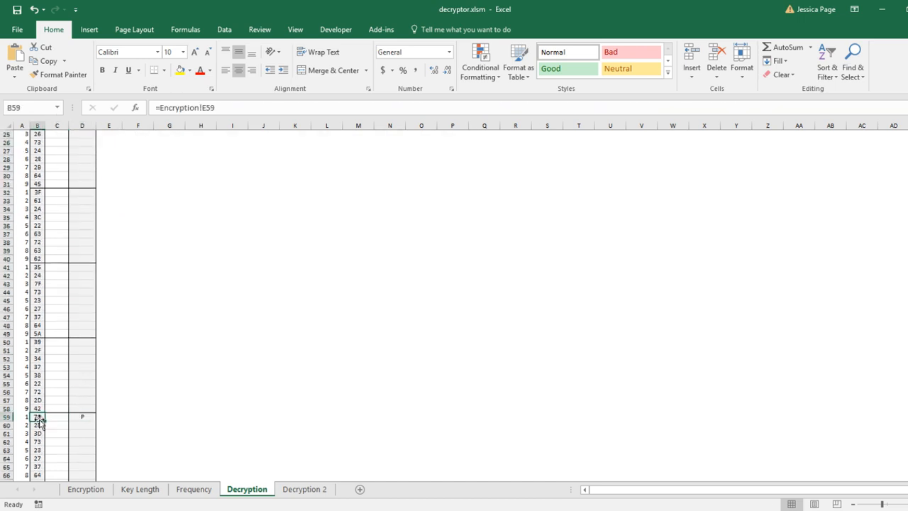
pyautogui.scroll(8, 35, 418)
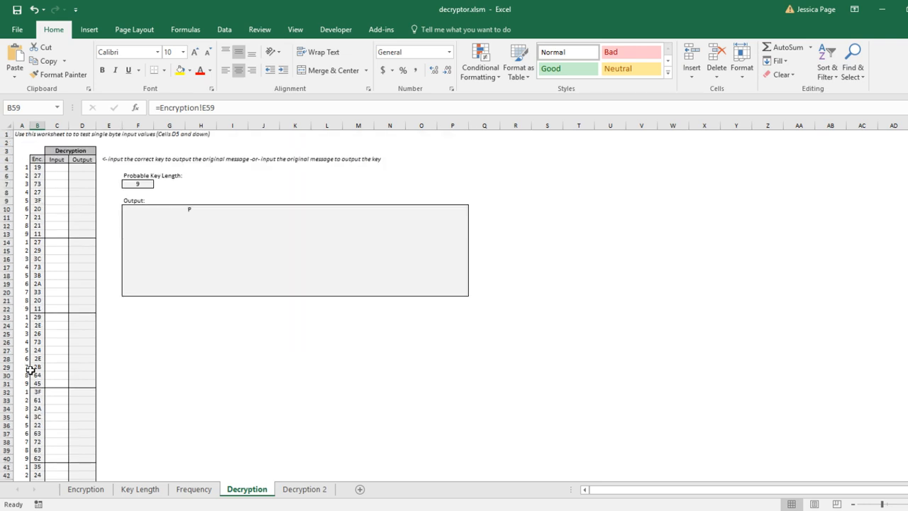
pyautogui.scroll(-11, 34, 363)
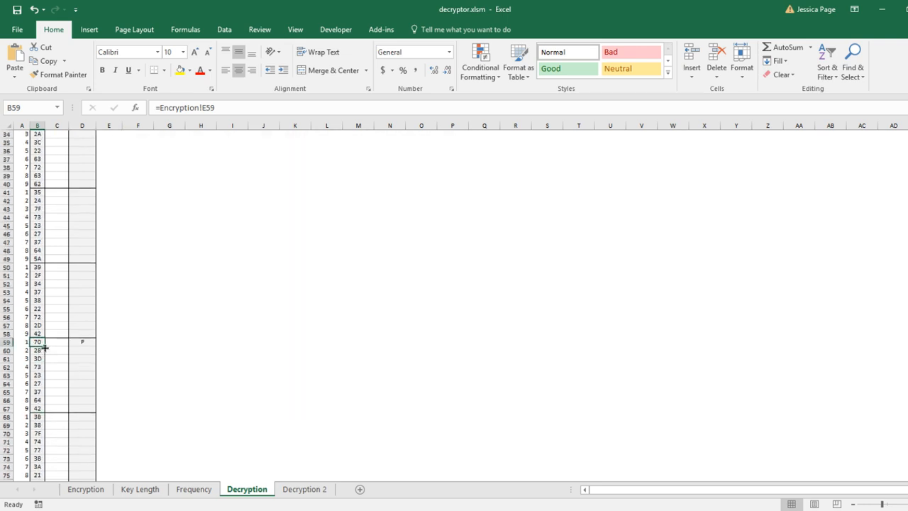
pyautogui.click(63, 342)
pyautogui.click(80, 343)
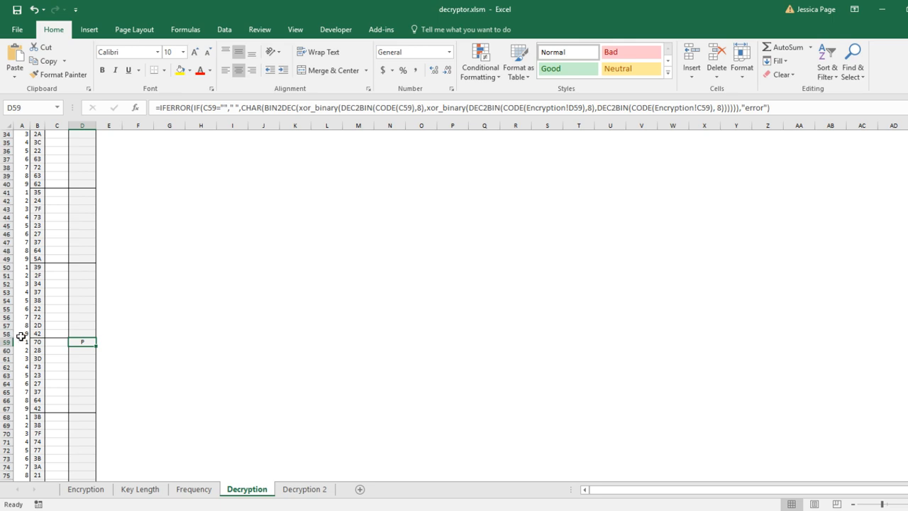
pyautogui.click(108, 347)
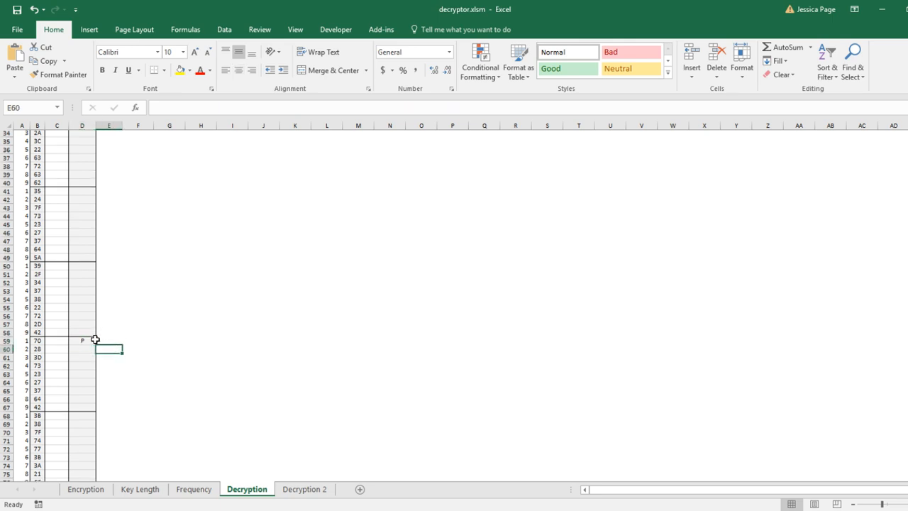
pyautogui.scroll(-4, 88, 326)
pyautogui.click(56, 317)
pyautogui.scroll(-1, 64, 340)
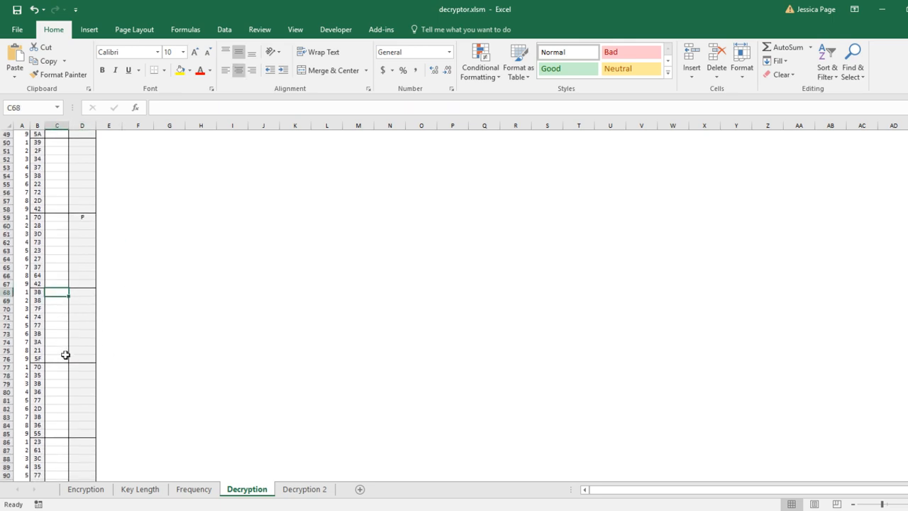
# Examine the block starting at row 77 and its Output formula, then scroll further down through the later blocks
pyautogui.click(59, 366)
pyautogui.press('Return')
pyautogui.scroll(-2, 103, 375)
pyautogui.click(37, 317)
pyautogui.click(51, 317)
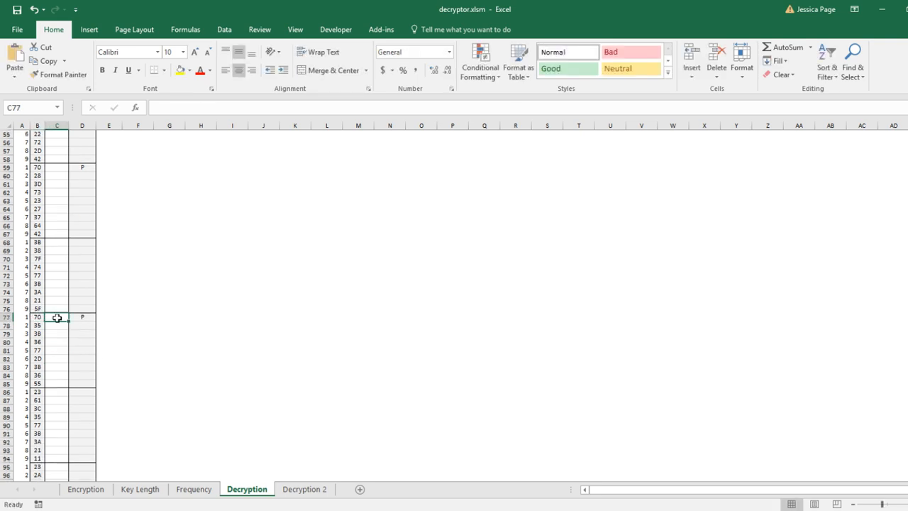
pyautogui.click(81, 317)
pyautogui.scroll(-3, 55, 321)
pyautogui.scroll(-4, 53, 357)
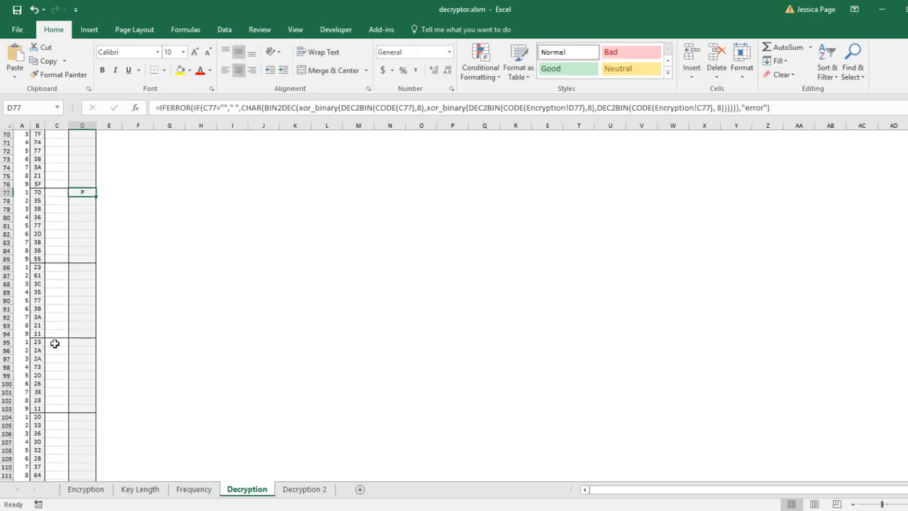
pyautogui.scroll(-2, 54, 389)
pyautogui.scroll(-3, 54, 399)
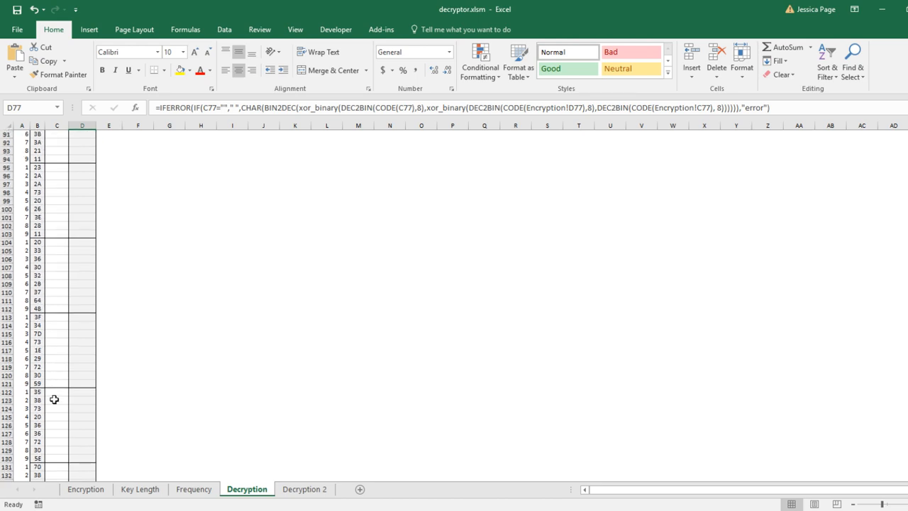
pyautogui.scroll(20, 55, 360)
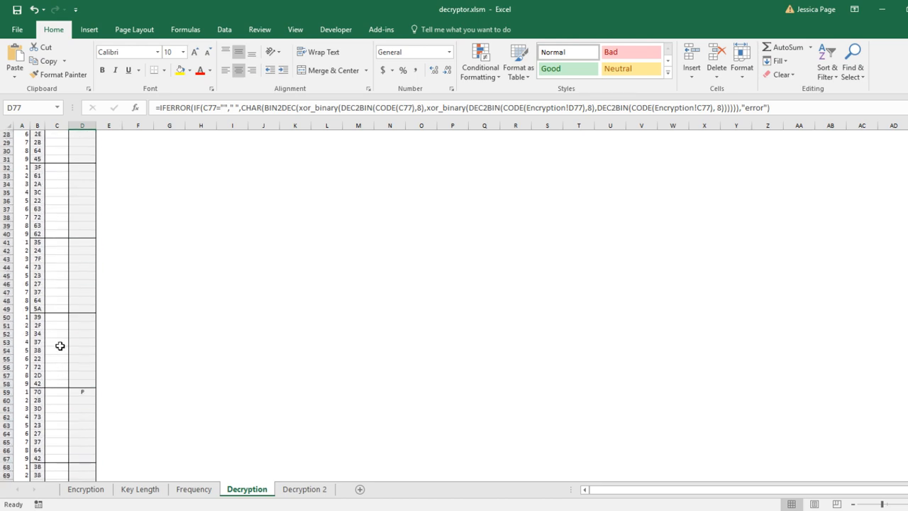
# Inspect Input cells of the blocks above and select the Output range of the row 59 block
pyautogui.click(59, 315)
pyautogui.click(60, 239)
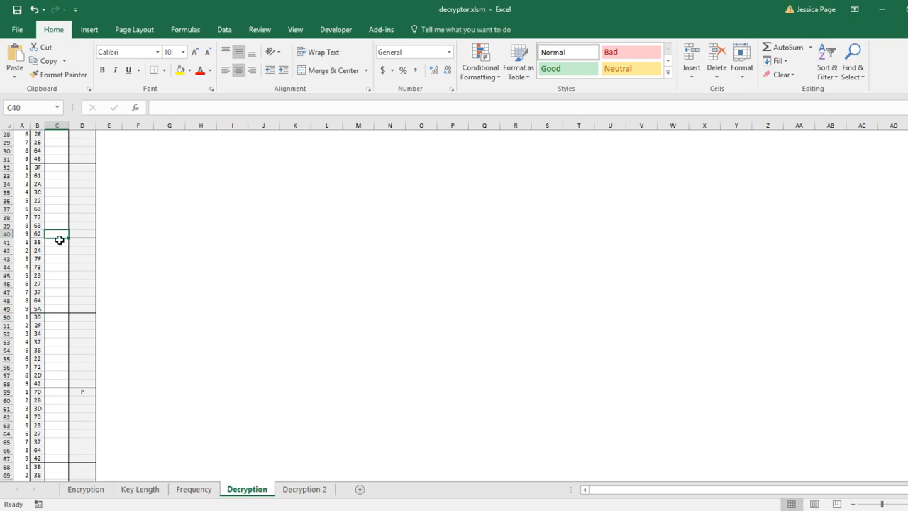
pyautogui.scroll(1, 59, 241)
pyautogui.scroll(2, 61, 233)
pyautogui.click(54, 219)
pyautogui.scroll(-1, 59, 235)
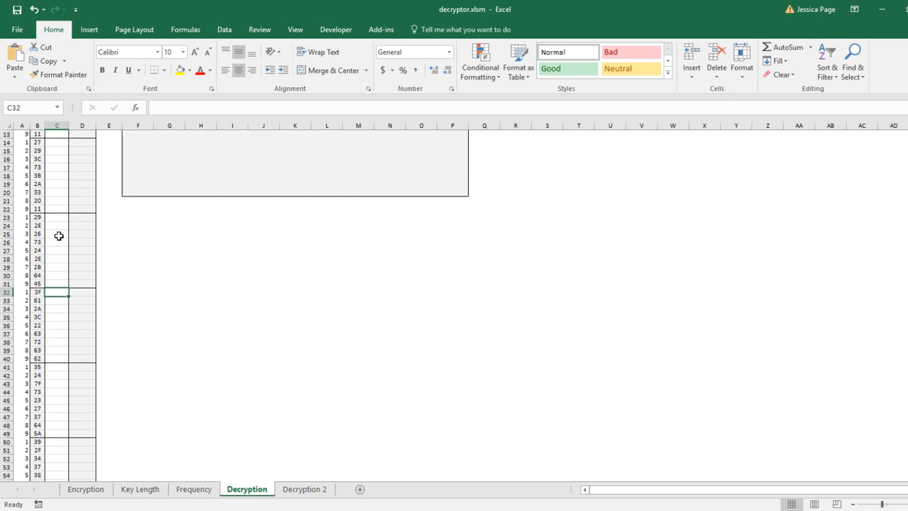
pyautogui.scroll(-3, 60, 234)
pyautogui.click(59, 268)
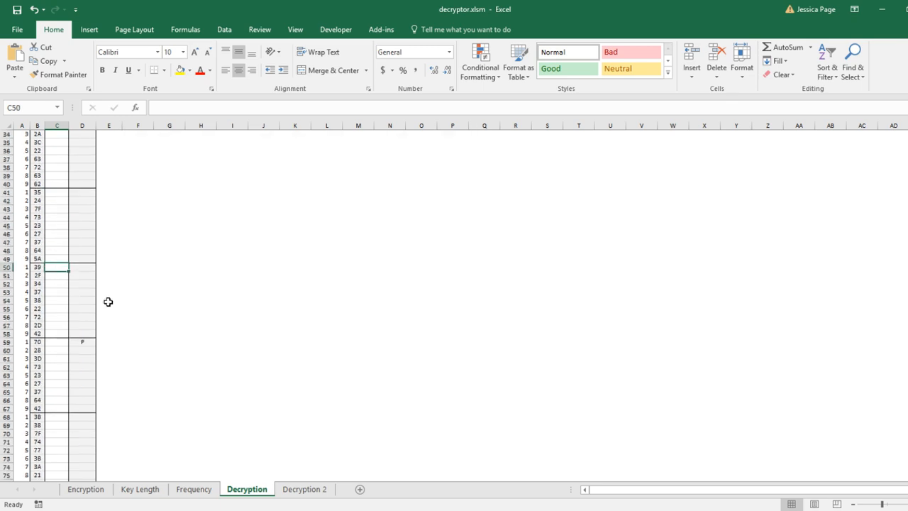
pyautogui.press('Return')
pyautogui.press('Up')
pyautogui.click(60, 342)
pyautogui.click(72, 343)
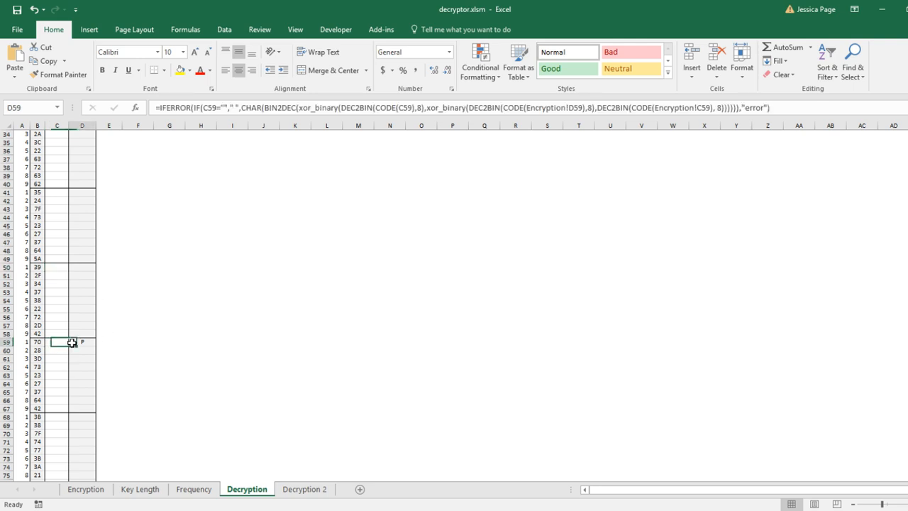
pyautogui.moveTo(73, 340); pyautogui.dragTo(79, 408)
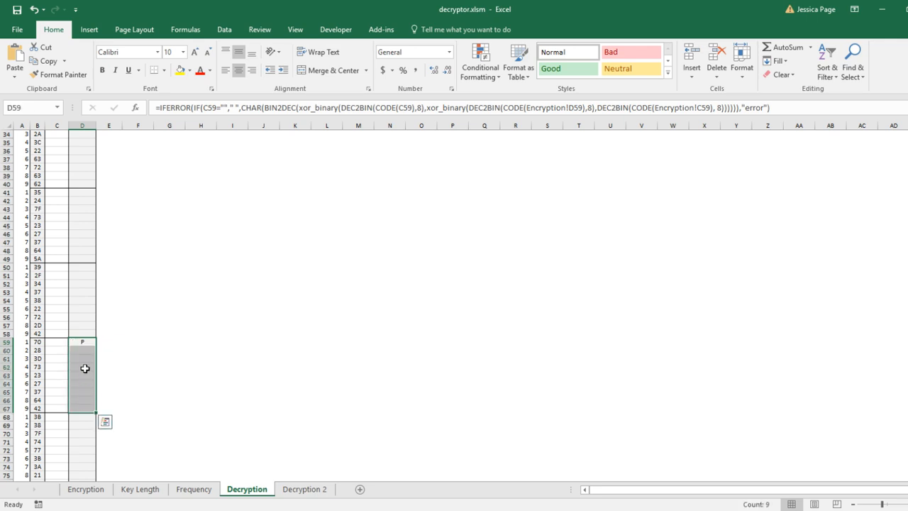
pyautogui.click(78, 342)
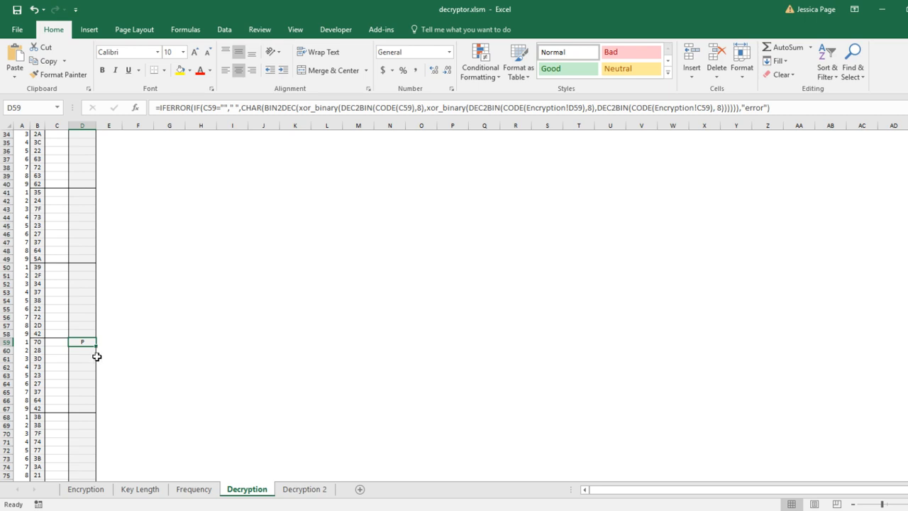
# Inspect the Output formulas of rows 41 and 50 and the Enc. value 39 in row 50
pyautogui.click(83, 268)
pyautogui.click(81, 195)
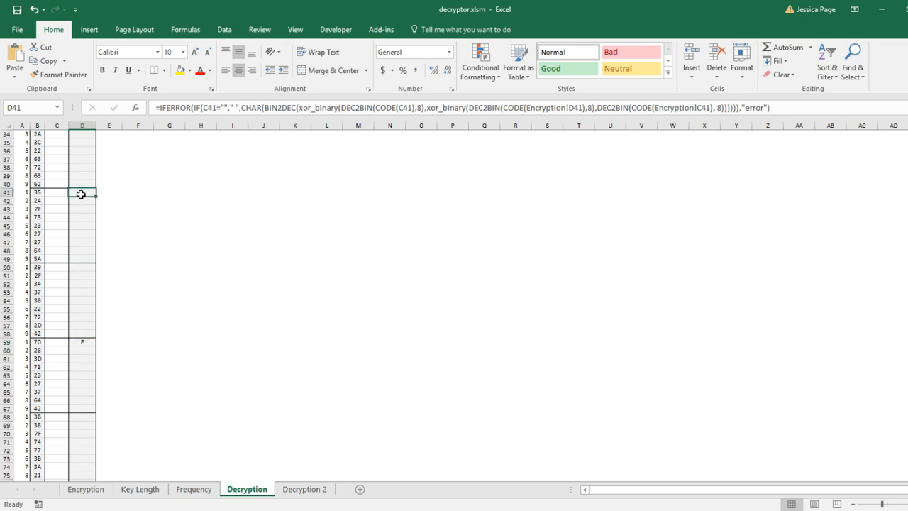
pyautogui.scroll(2, 81, 195)
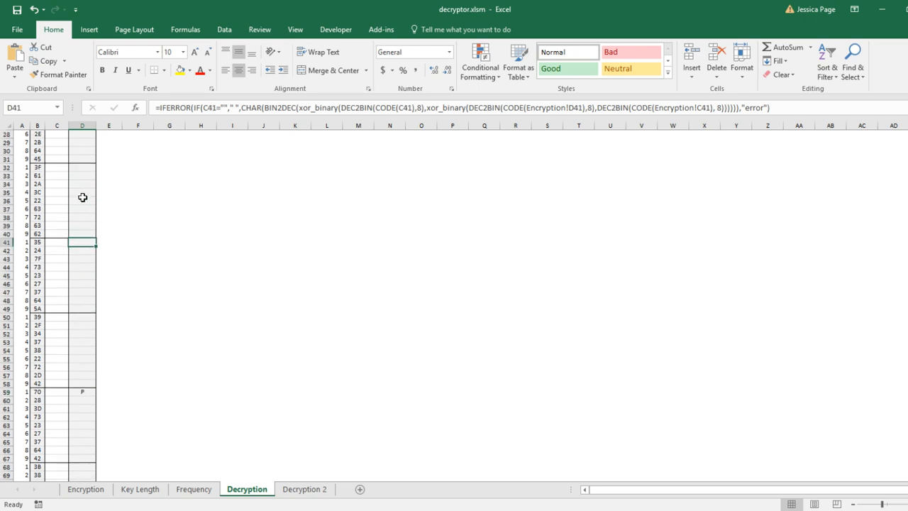
pyautogui.click(74, 317)
pyautogui.click(62, 317)
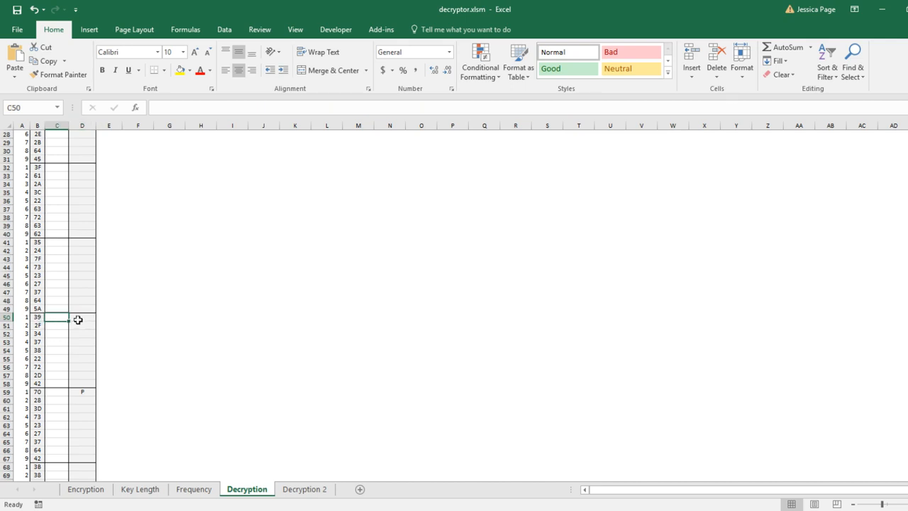
pyautogui.click(78, 319)
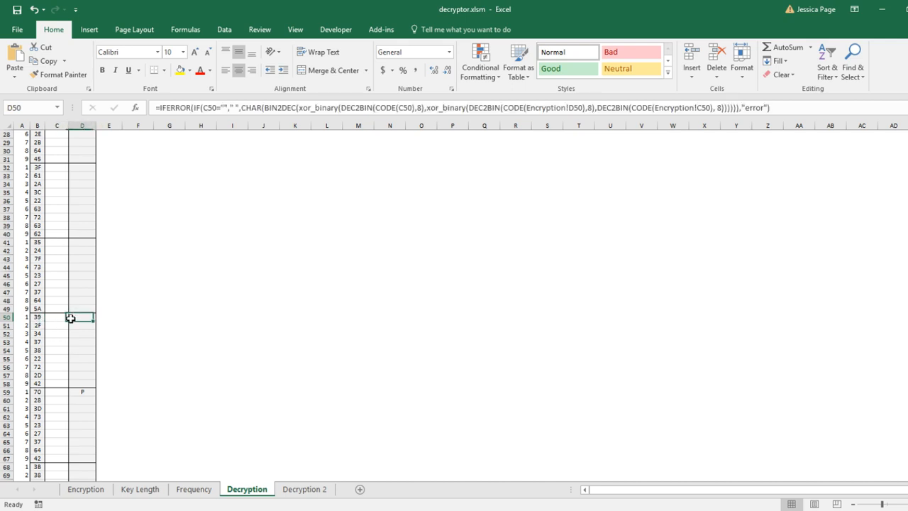
pyautogui.click(37, 317)
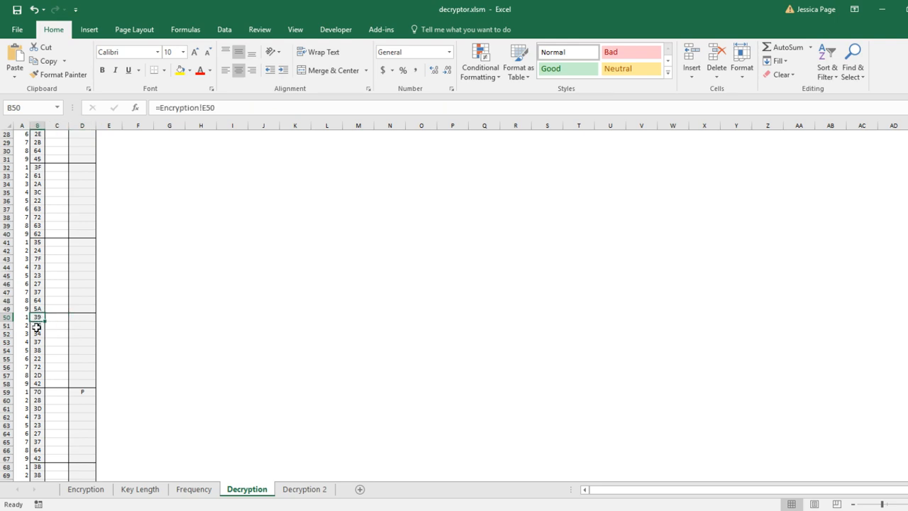
pyautogui.click(77, 318)
pyautogui.click(59, 319)
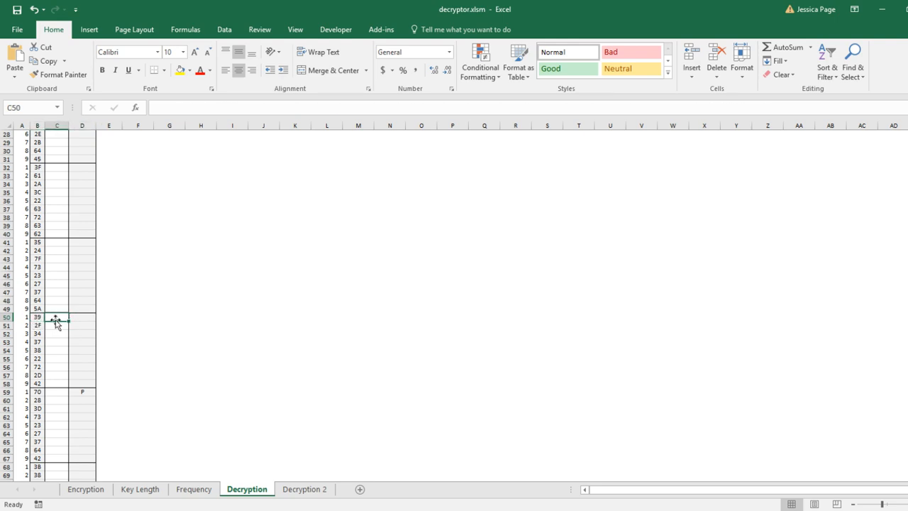
pyautogui.click(39, 318)
# Enter P as the input beside ciphertext 39 in row 50
pyautogui.click(52, 317)
pyautogui.write('P')
pyautogui.press('Tab')
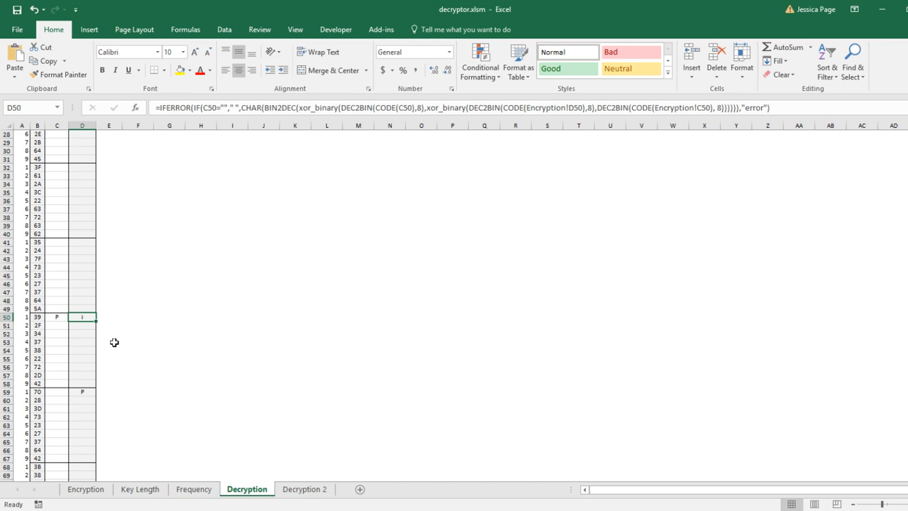
# Replace row 50's input with the character i
pyautogui.click(56, 318)
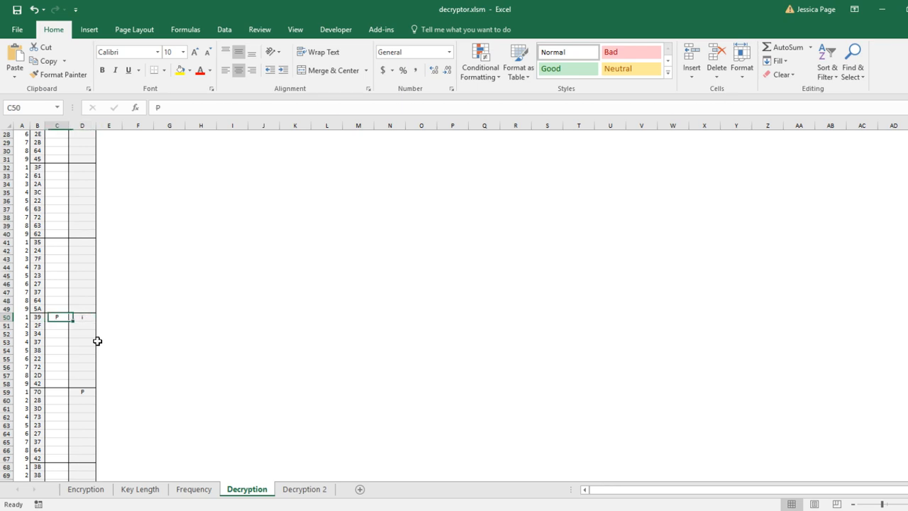
pyautogui.write('input')
pyautogui.press('Return')
pyautogui.press('Up')
pyautogui.write('i')
pyautogui.press('Delete')
pyautogui.press('Return')
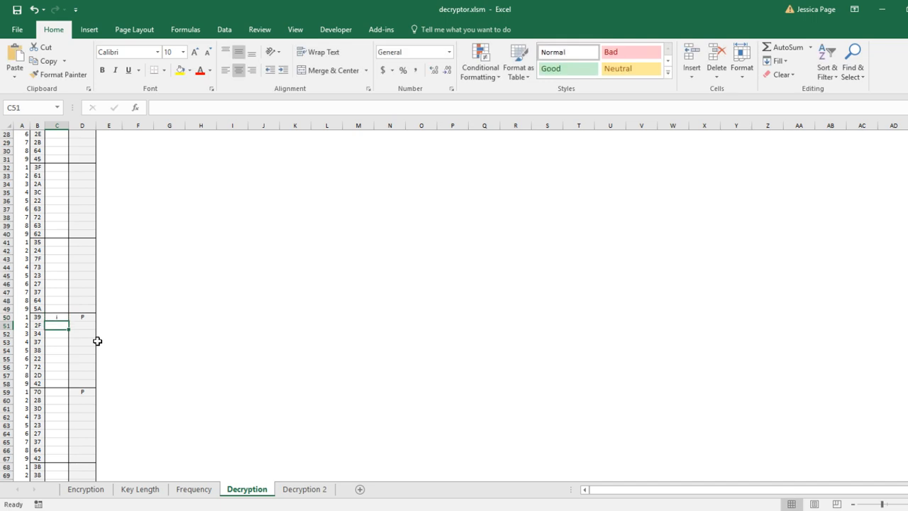
# Test P in the Input cell beside ciphertext 35 in row 41, then replace it with e
pyautogui.click(62, 243)
pyautogui.write('P')
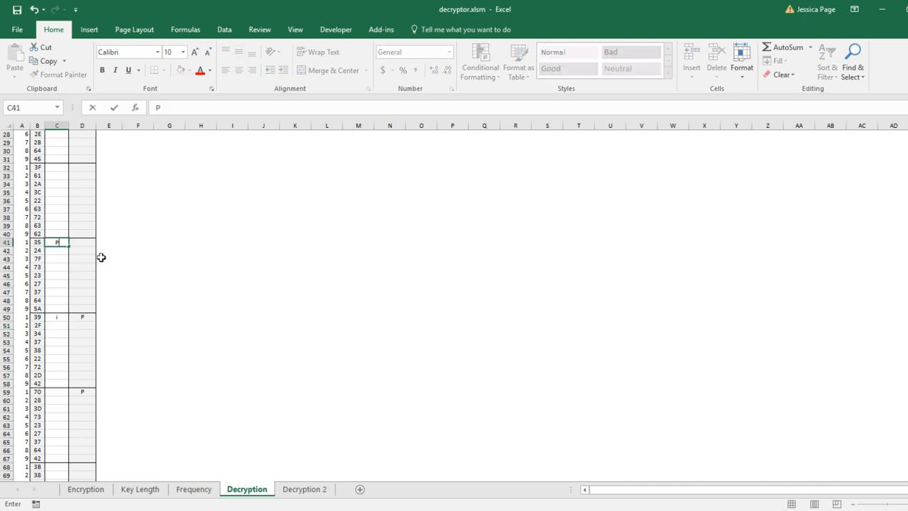
pyautogui.press('Return')
pyautogui.press('Up')
pyautogui.write('e')
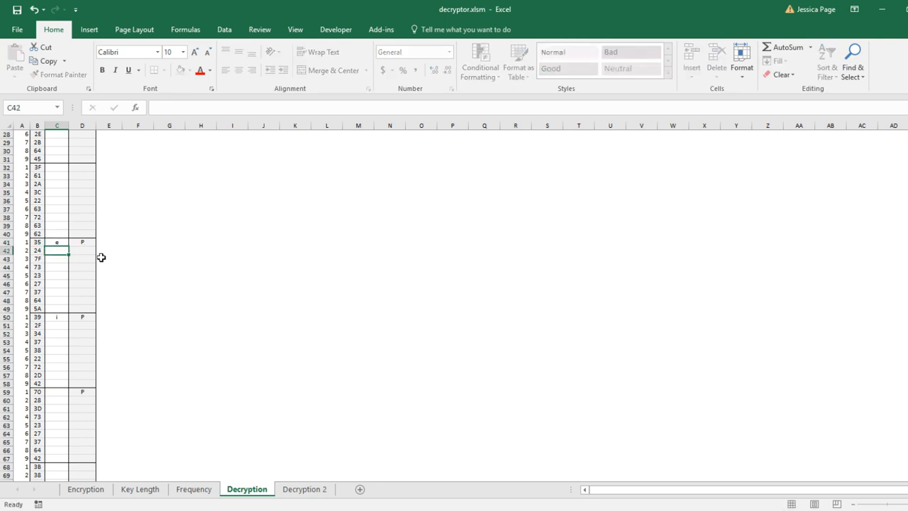
pyautogui.press('Return')
# Test P in the Input cell beside ciphertext 3F in row 32, then replace it with o
pyautogui.scroll(2, 102, 257)
pyautogui.click(61, 215)
pyautogui.write('P')
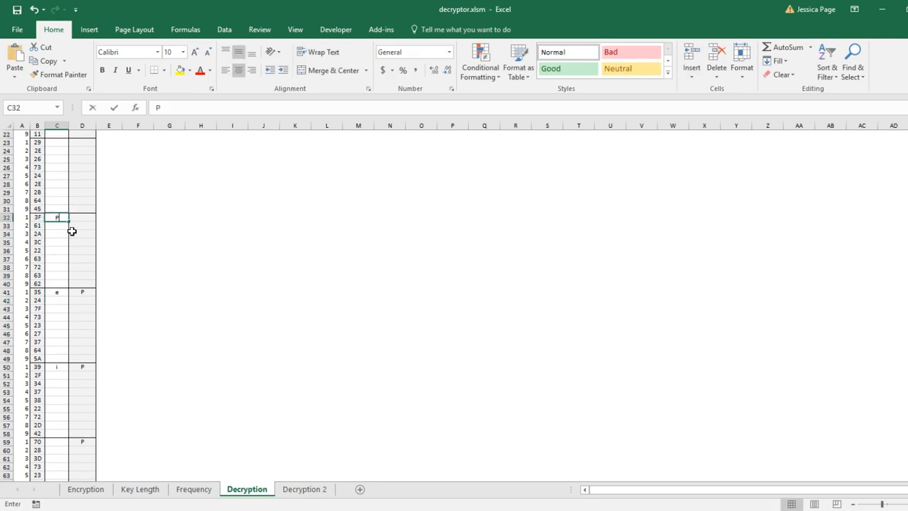
pyautogui.press('Return')
pyautogui.click(68, 220)
pyautogui.write('o')
pyautogui.press('Return')
# Select the Output cells of rows 32 and 41 to compare them
pyautogui.click(84, 219)
pyautogui.keyDown('ctrl'); pyautogui.click(84, 293); pyautogui.keyUp('ctrl')
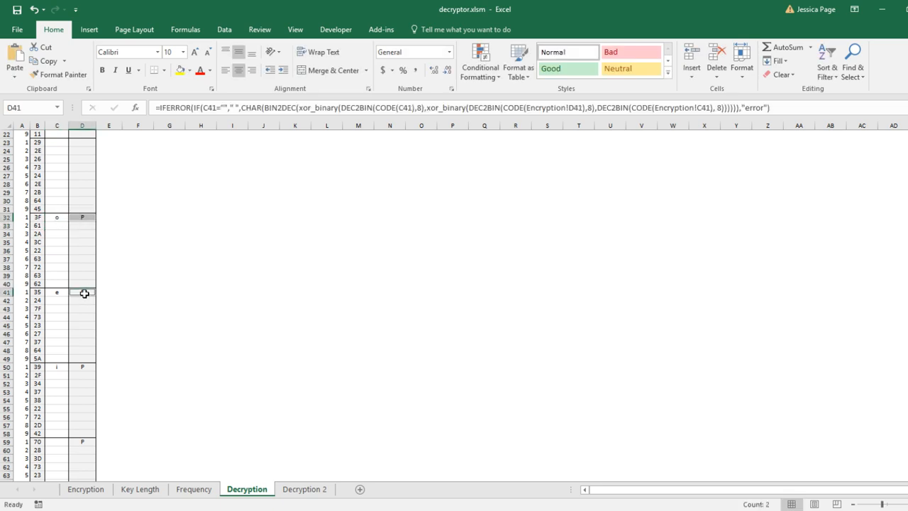
pyautogui.scroll(5, 81, 435)
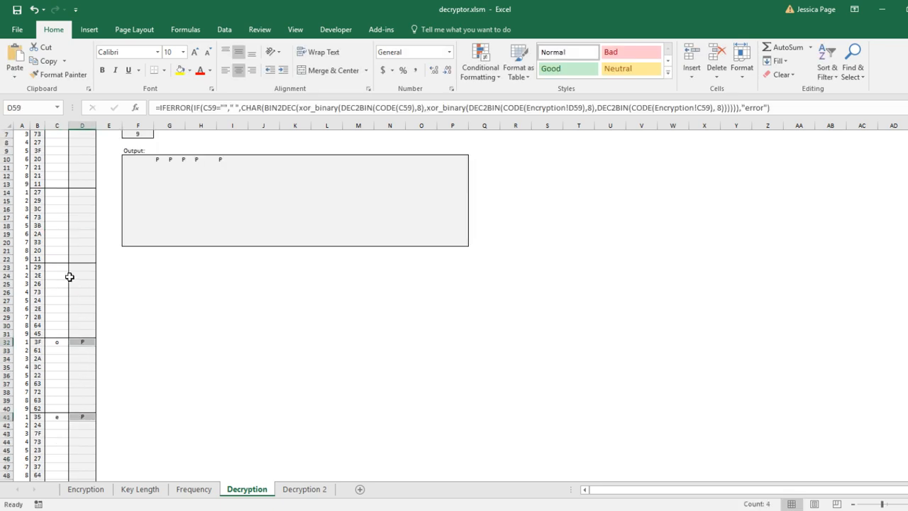
# Enter p and then y as the input beside ciphertext 29 in row 23
pyautogui.click(60, 267)
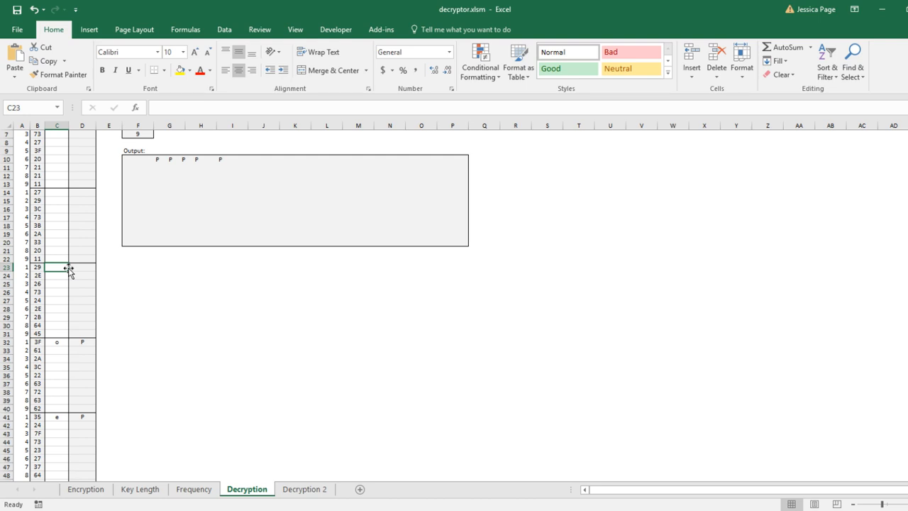
pyautogui.write('p')
pyautogui.hotkey('ctrl', 'Return')
pyautogui.write('y')
pyautogui.press('Return')
pyautogui.scroll(2, 68, 267)
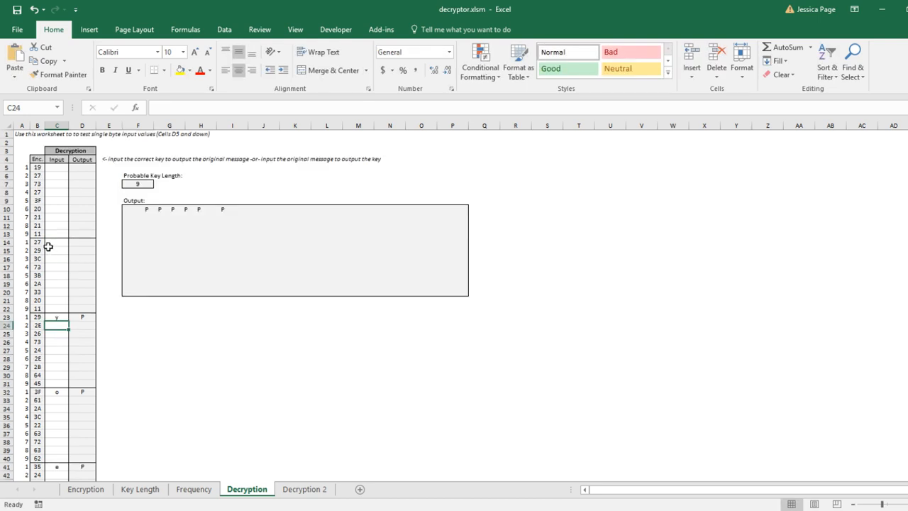
# Test P, e and l in the Input cell beside ciphertext 19 in row 5, ending with l
pyautogui.click(179, 224)
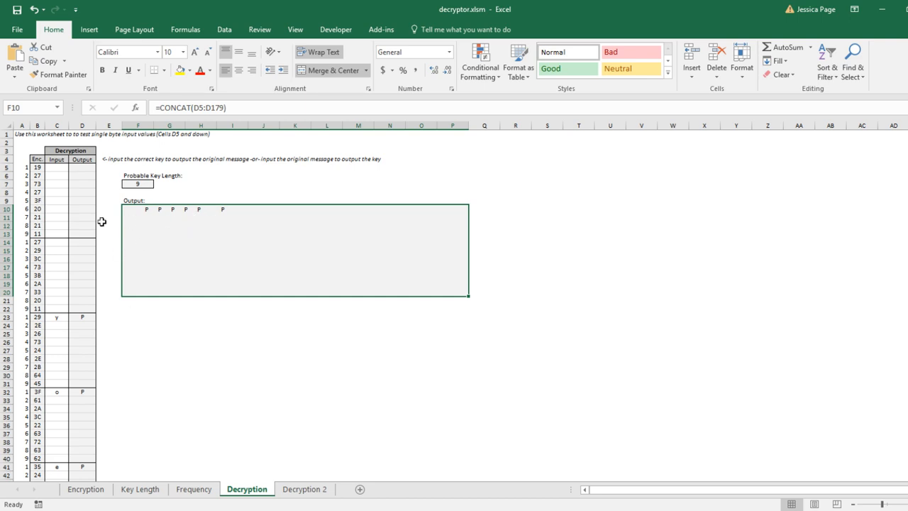
pyautogui.click(59, 244)
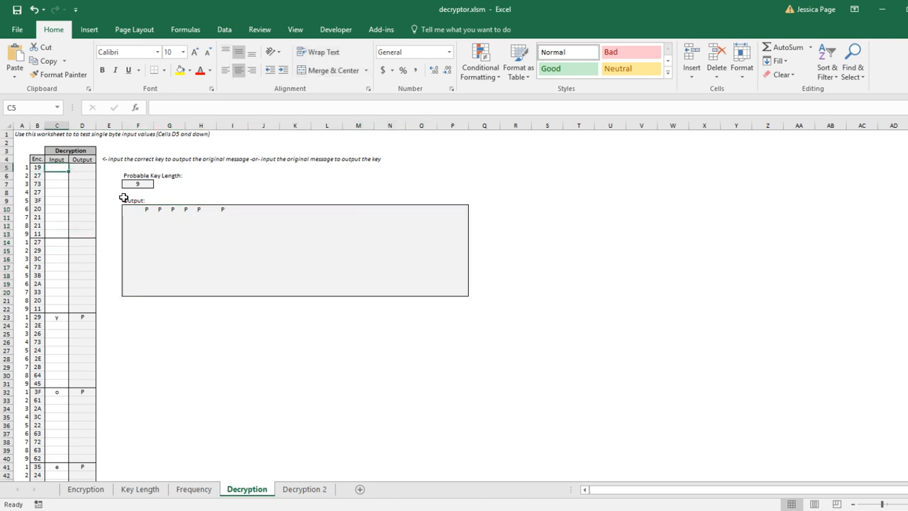
pyautogui.write('P')
pyautogui.press('Return')
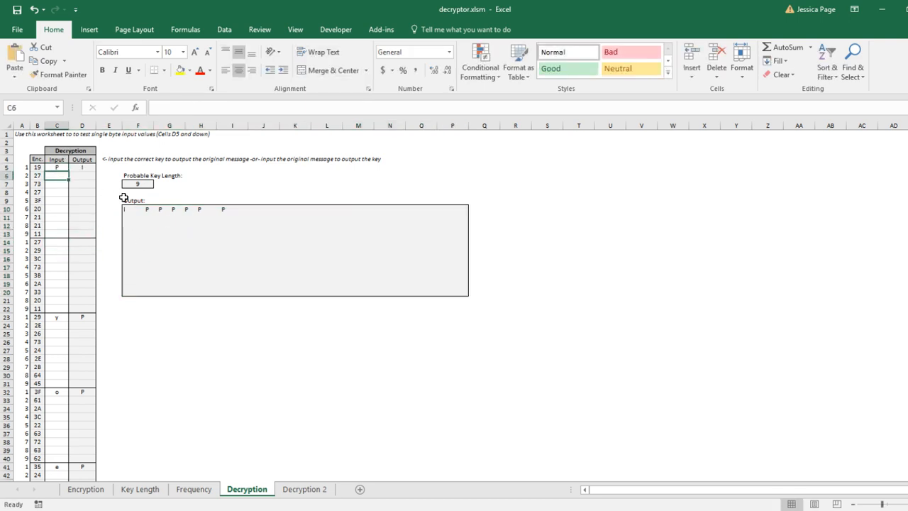
pyautogui.press('Up')
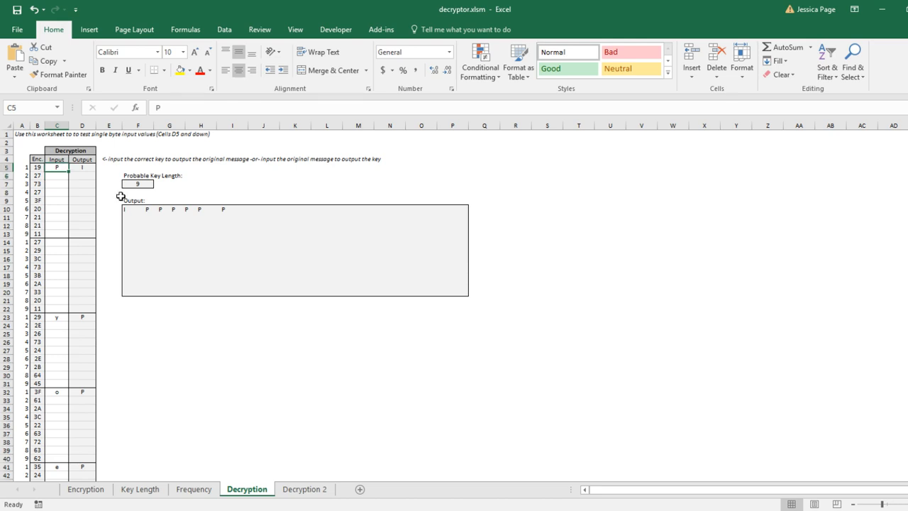
pyautogui.write('e')
pyautogui.press('Return')
pyautogui.press('Up')
pyautogui.write('e')
pyautogui.press('Return')
pyautogui.press('Up')
pyautogui.write('P')
pyautogui.press('Return')
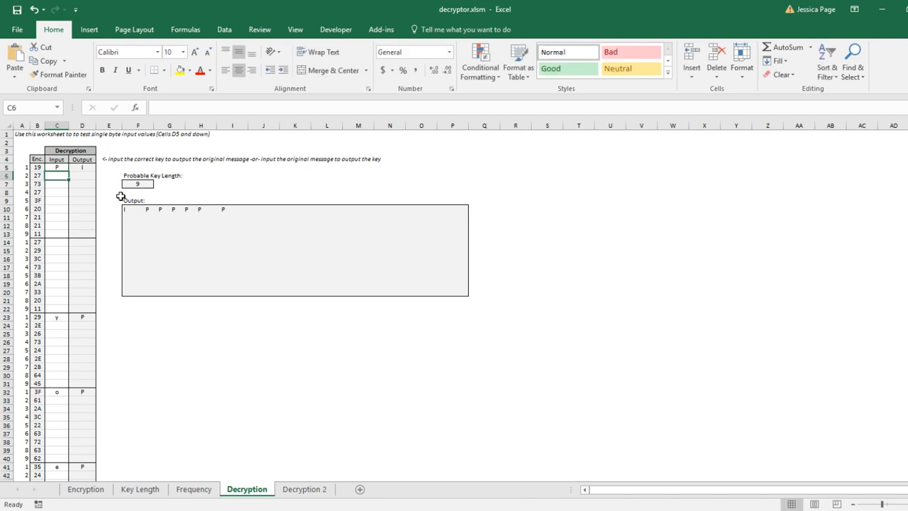
pyautogui.press('Up')
pyautogui.write('l')
pyautogui.press('Return')
# Enter w as the input beside ciphertext 27 in row 14, then inspect the Output formulas of rows 14 and 5
pyautogui.click(66, 240)
pyautogui.write('w')
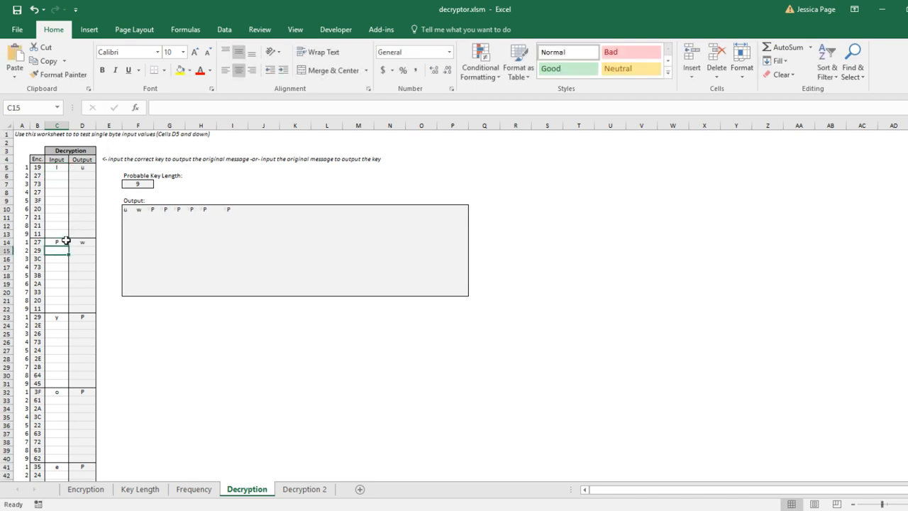
pyautogui.press('Return')
pyautogui.click(81, 242)
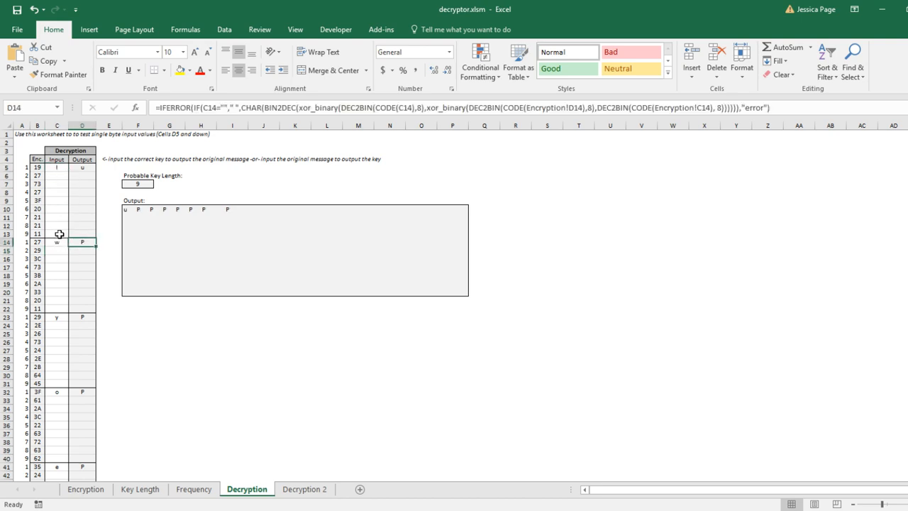
pyautogui.click(83, 167)
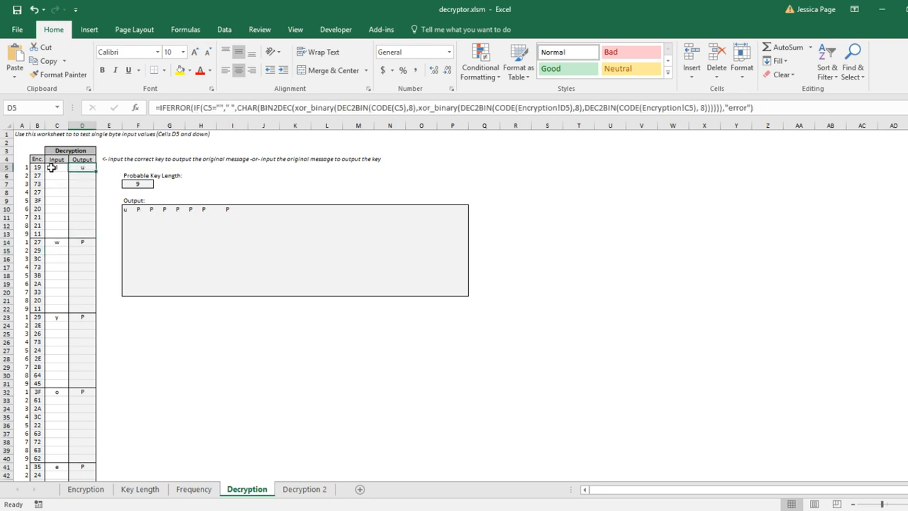
# Test P, l and I in the Input cell beside ciphertext 19 in row 5, ending with I
pyautogui.click(55, 168)
pyautogui.write('P')
pyautogui.hotkey('ctrl', 'Return')
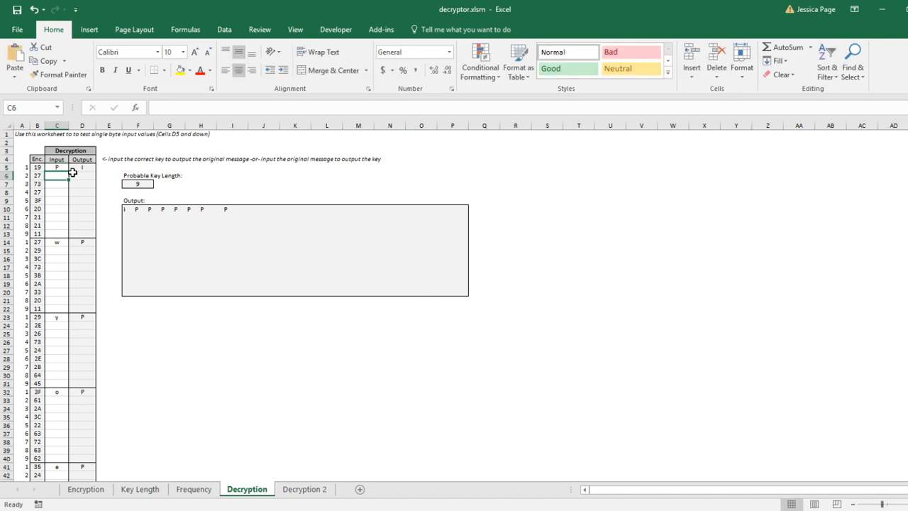
pyautogui.press('Return')
pyautogui.press('Up')
pyautogui.write('P')
pyautogui.hotkey('ctrl', 'Return')
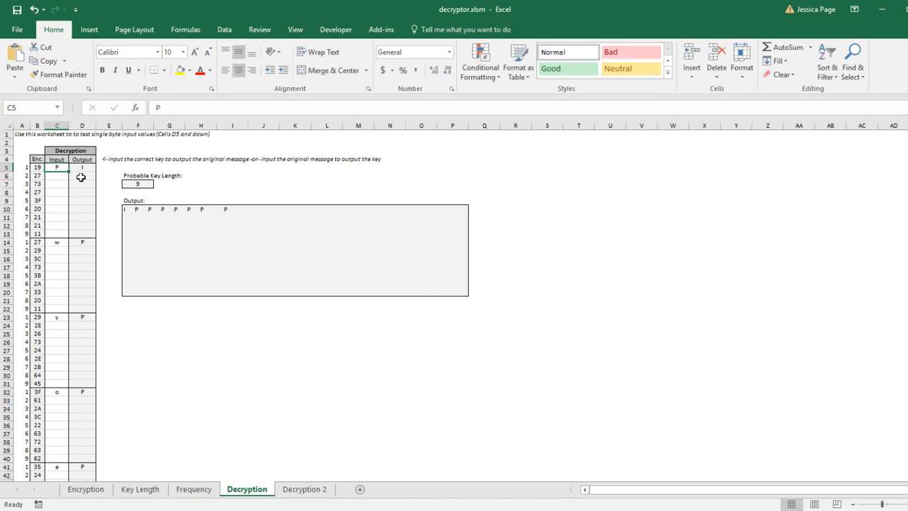
pyautogui.write('l')
pyautogui.press('Return')
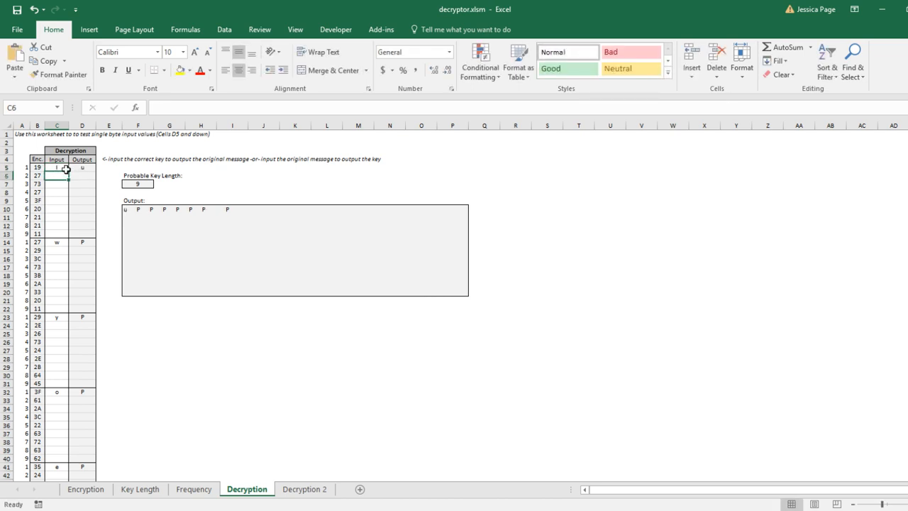
pyautogui.press('Up')
pyautogui.write('I')
pyautogui.press('Return')
pyautogui.press('Up')
pyautogui.click(62, 249)
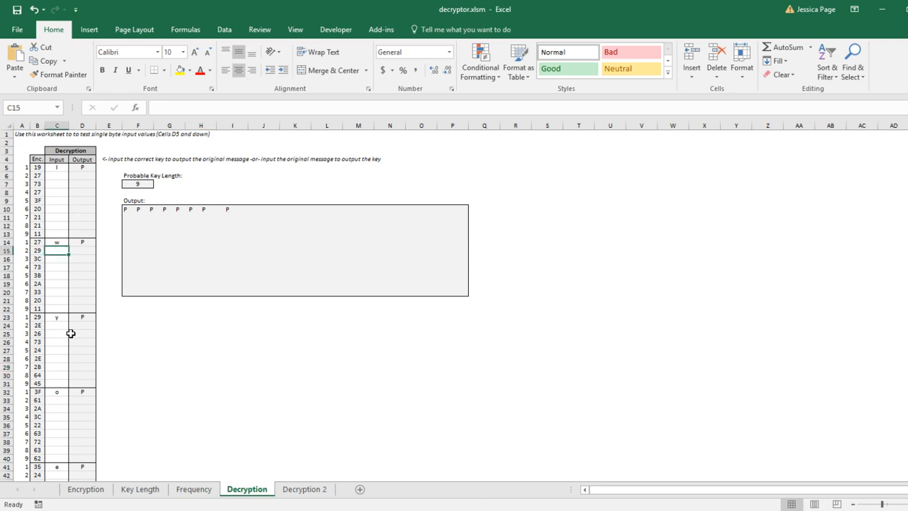
# Inspect the Output formula beside ciphertext 70 in row 59
pyautogui.scroll(-7, 65, 330)
pyautogui.scroll(-4, 43, 454)
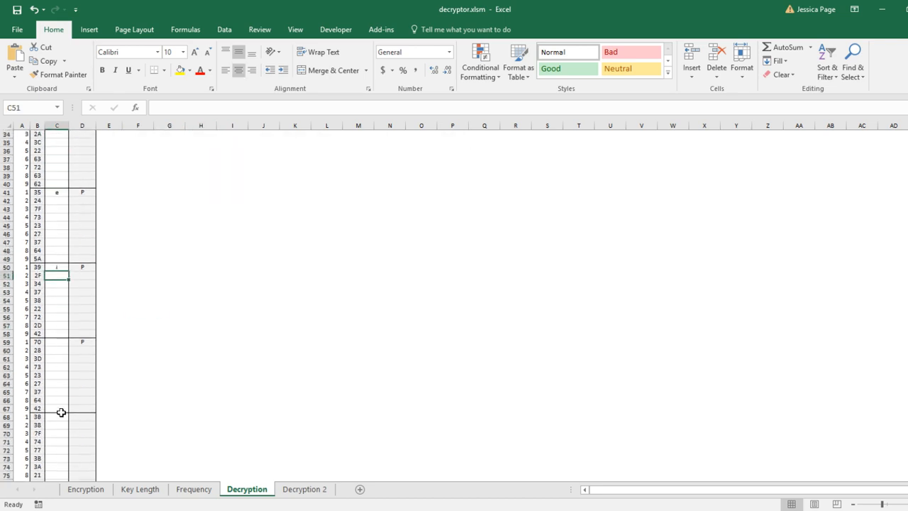
pyautogui.click(60, 341)
pyautogui.press('Right')
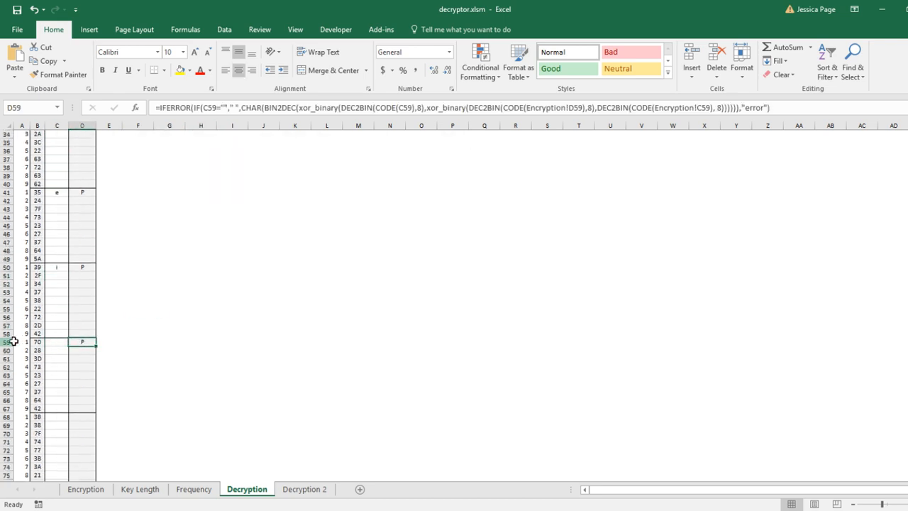
# Set the input beside ciphertext 35 in row 41 to P
pyautogui.scroll(5, 62, 338)
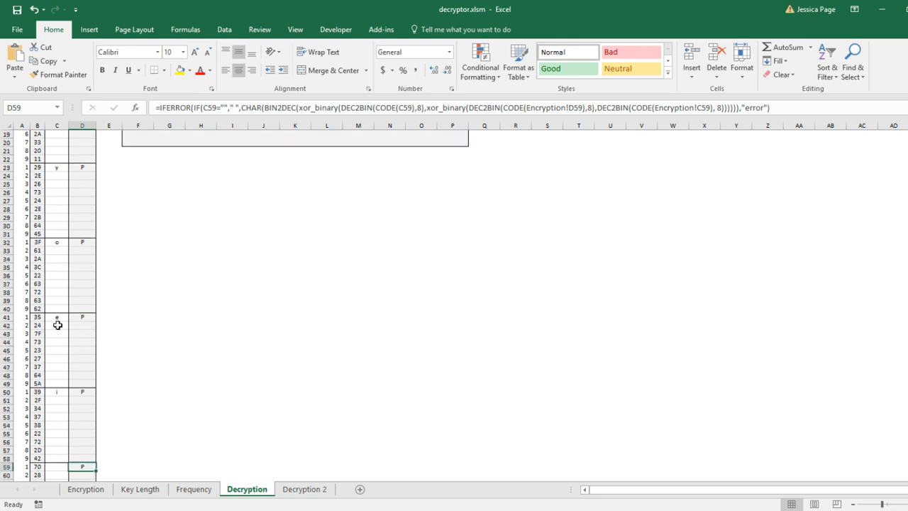
pyautogui.click(58, 318)
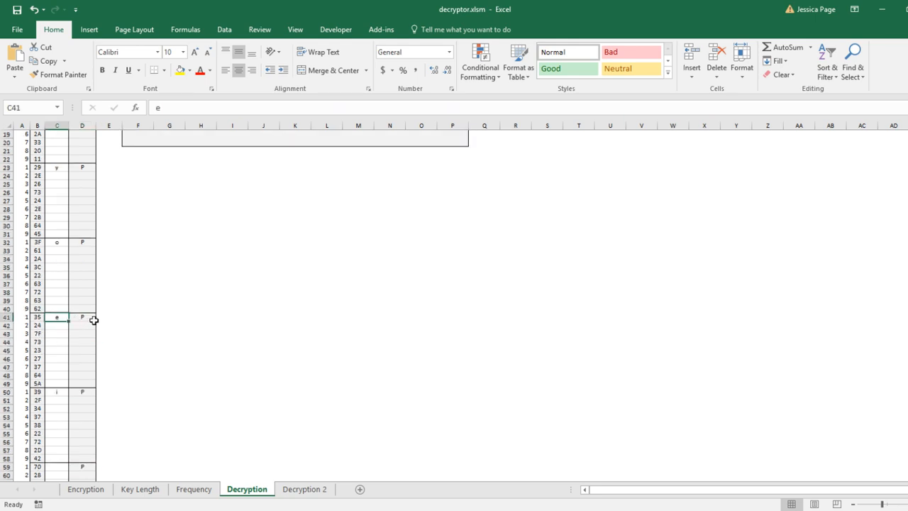
pyautogui.write('P')
pyautogui.press('Return')
pyautogui.press('Up')
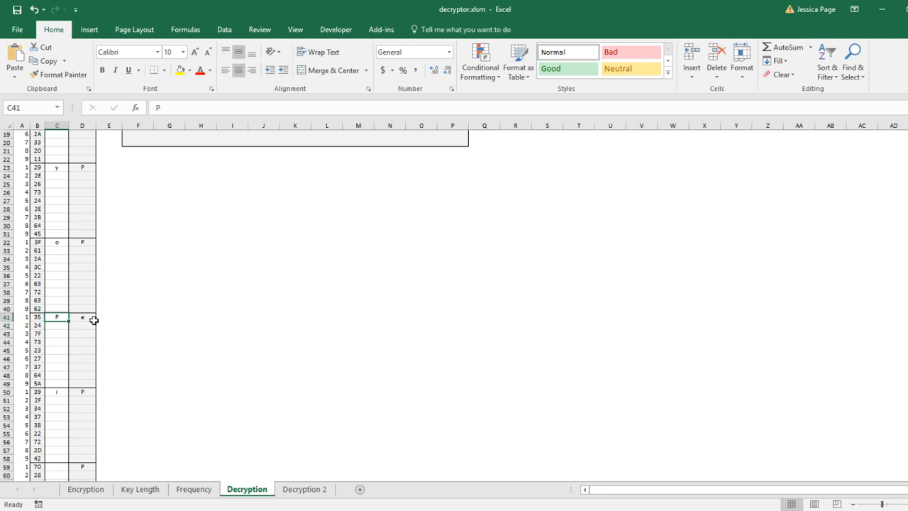
# Test i, P and e as the input beside ciphertext 35 in row 41, ending with e
pyautogui.write('i')
pyautogui.press('Return')
pyautogui.press('Up')
pyautogui.write('P')
pyautogui.press('Return')
pyautogui.press('Up')
pyautogui.write('e')
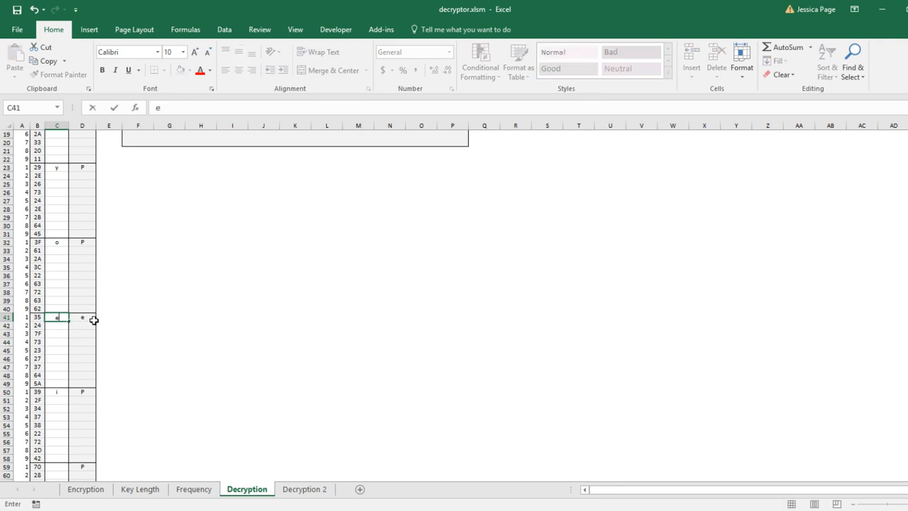
pyautogui.press('Return')
# Examine the Frequency sheet's ciphertext table with its Mode and Count formulas for each key position
pyautogui.click(147, 304)
pyautogui.click(204, 490)
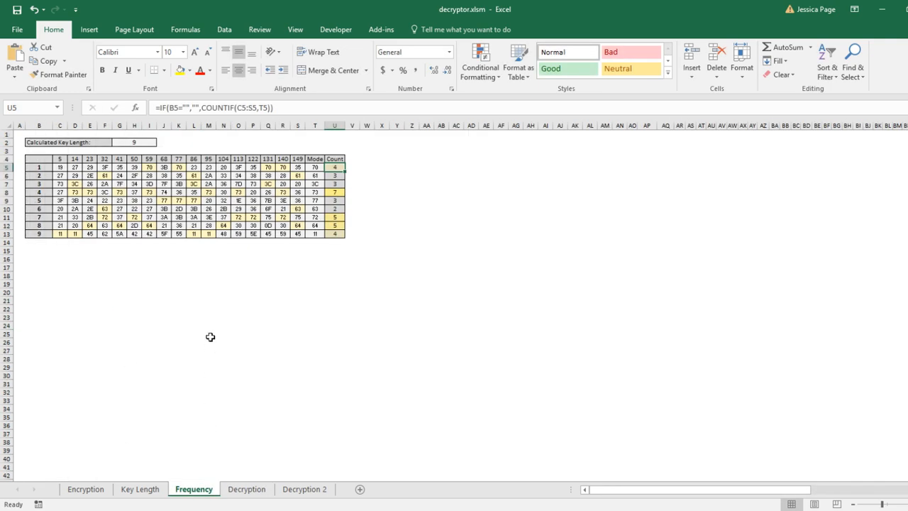
pyautogui.click(208, 333)
pyautogui.moveTo(60, 178); pyautogui.dragTo(328, 178)
pyautogui.click(384, 188)
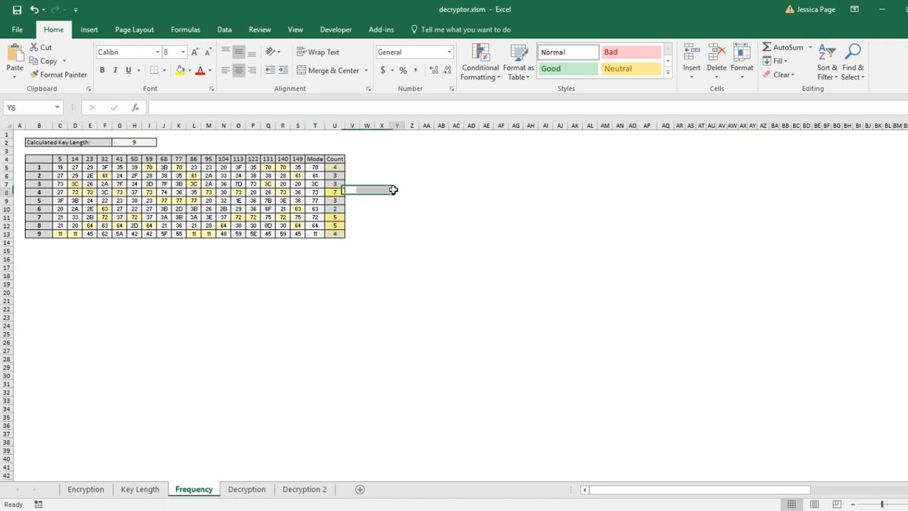
pyautogui.click(339, 174)
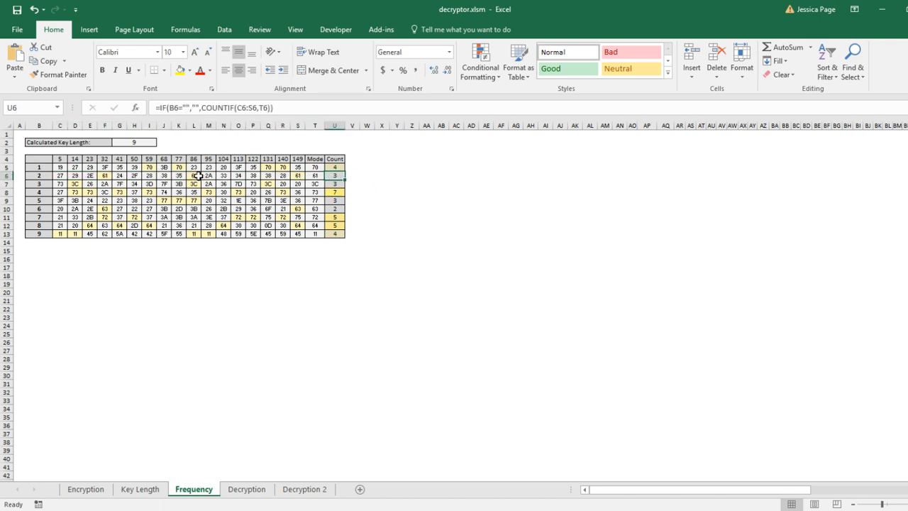
pyautogui.click(328, 184)
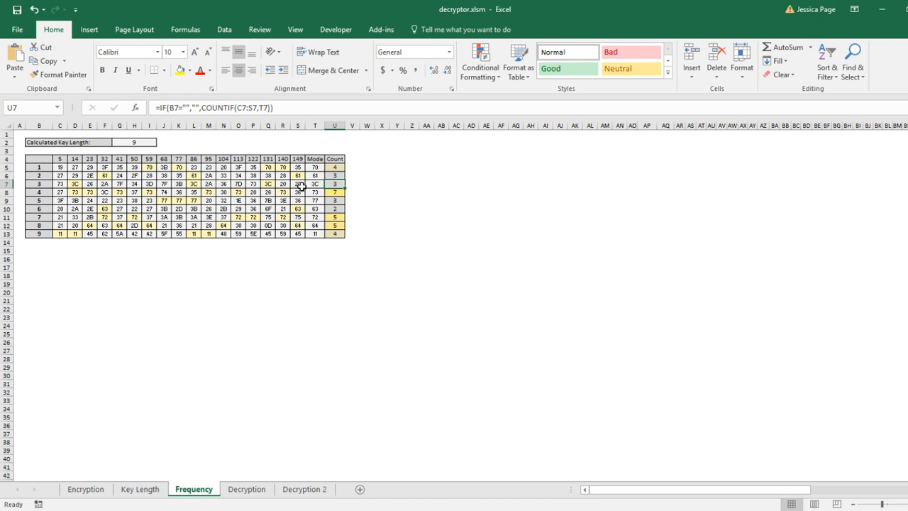
pyautogui.moveTo(310, 184)
pyautogui.mouseDown()
pyautogui.moveTo(91, 178)
pyautogui.moveTo(317, 193)
pyautogui.mouseUp()
pyautogui.click(310, 198)
pyautogui.click(330, 189)
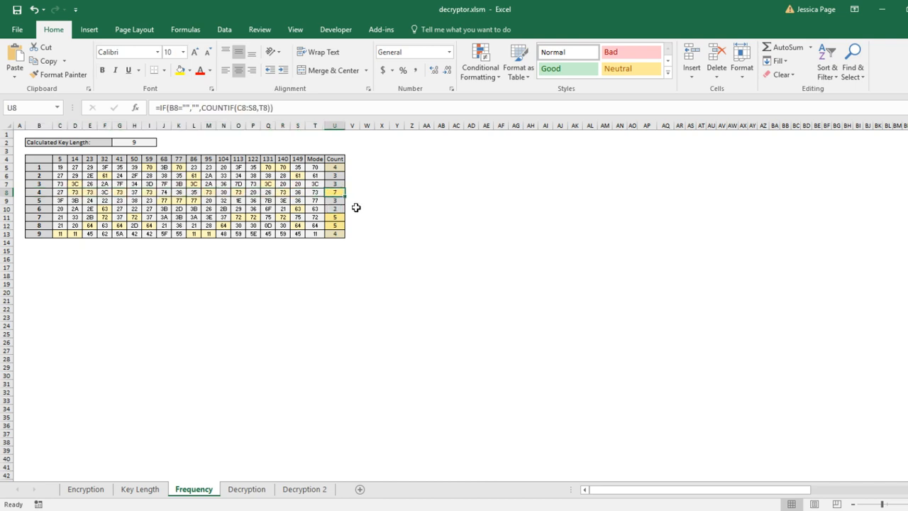
pyautogui.moveTo(316, 192); pyautogui.dragTo(84, 193)
pyautogui.click(73, 191)
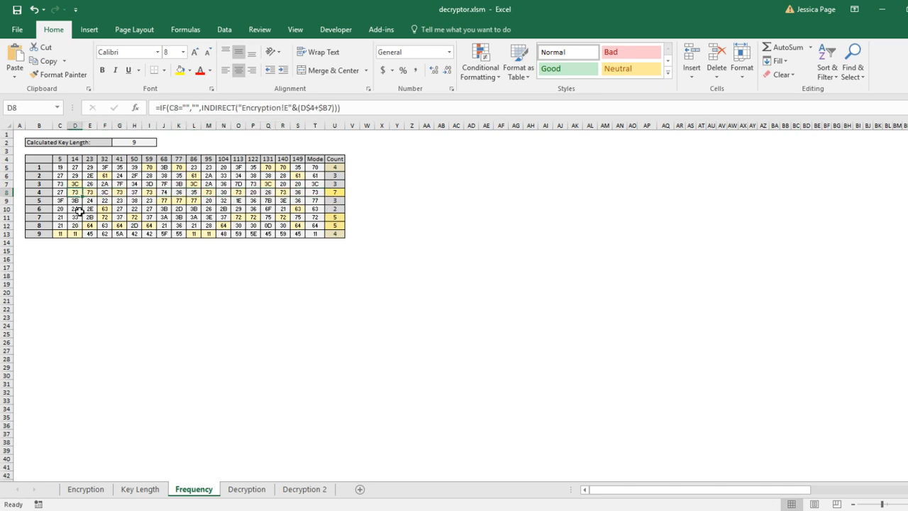
# Return to the Decryption sheet and enter a space as the input beside ciphertext 73 in row 17
pyautogui.click(140, 489)
pyautogui.click(245, 489)
pyautogui.scroll(2, 203, 307)
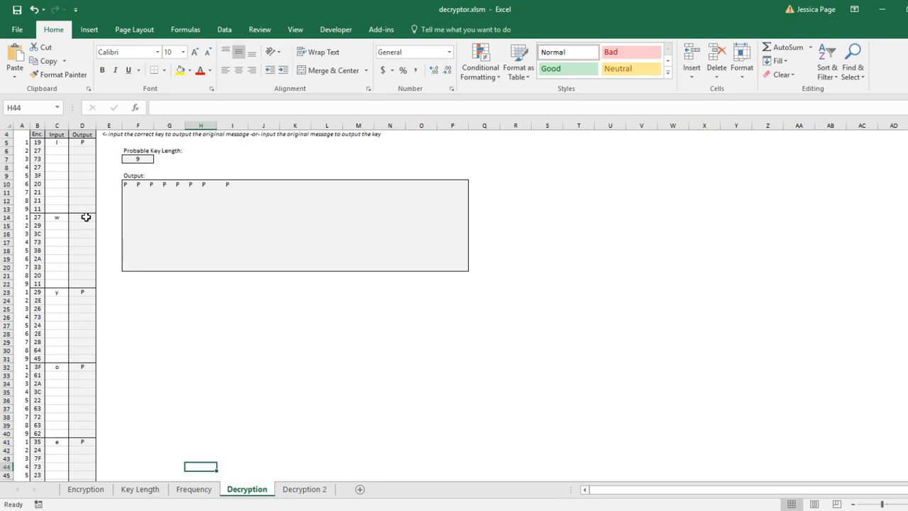
pyautogui.click(60, 243)
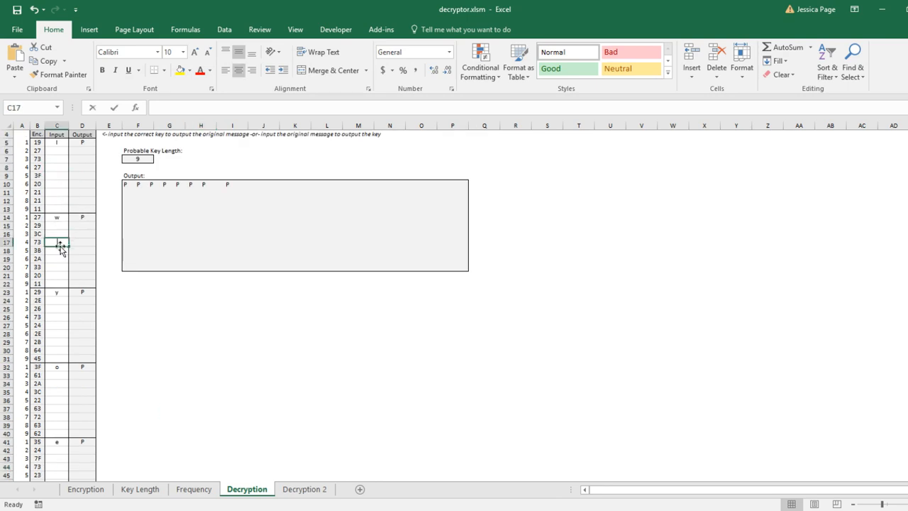
pyautogui.press('Return')
pyautogui.click(60, 244)
pyautogui.scroll(1, 60, 248)
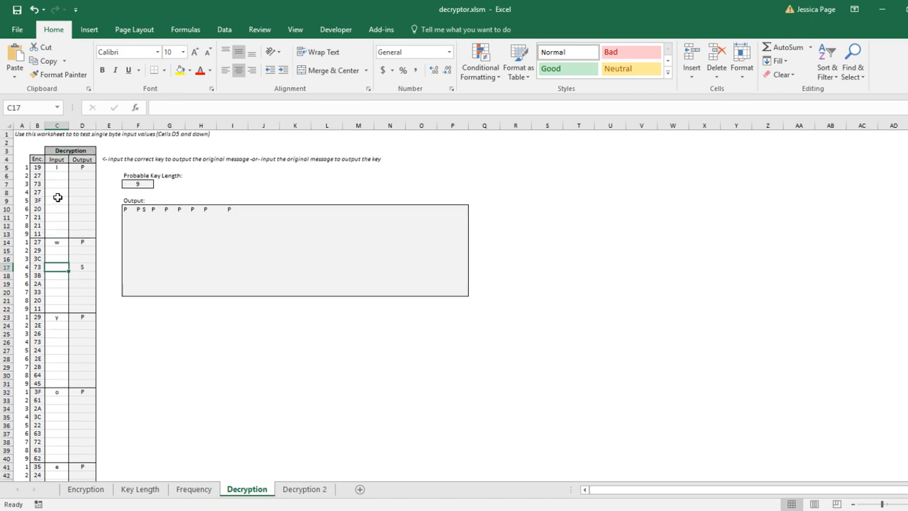
# Enter t as the input beside ciphertext 27 in row 8 and inspect its Output formula
pyautogui.click(58, 195)
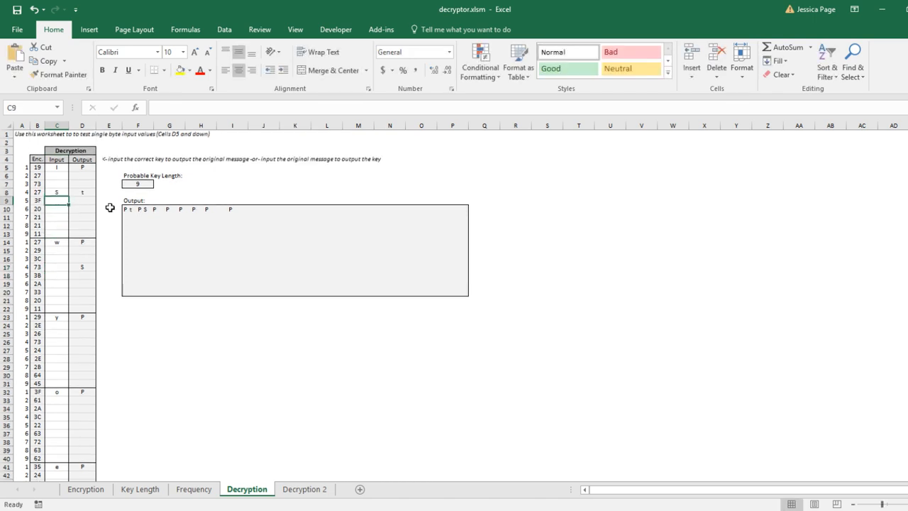
pyautogui.write('t')
pyautogui.press('Return')
pyautogui.click(89, 192)
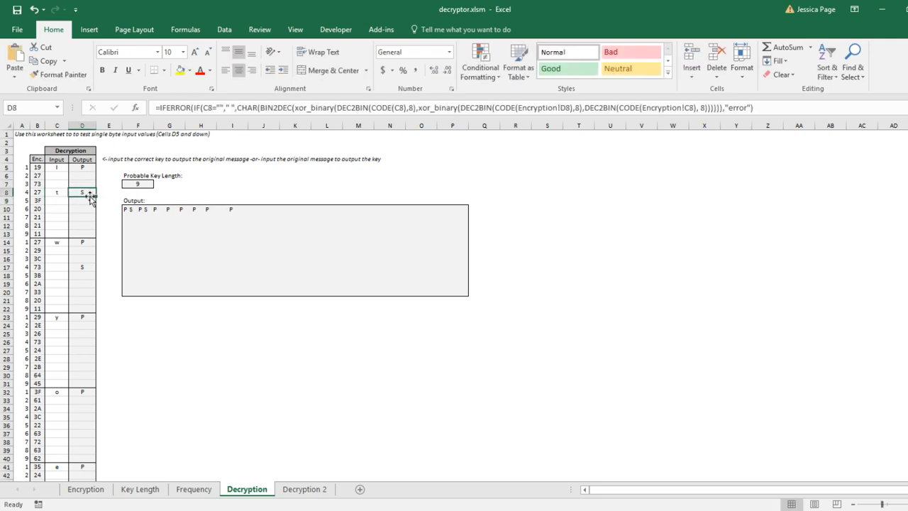
# Enter a space beside ciphertext 73 in row 26, then test S and o beside ciphertext 3C in row 35
pyautogui.click(57, 341)
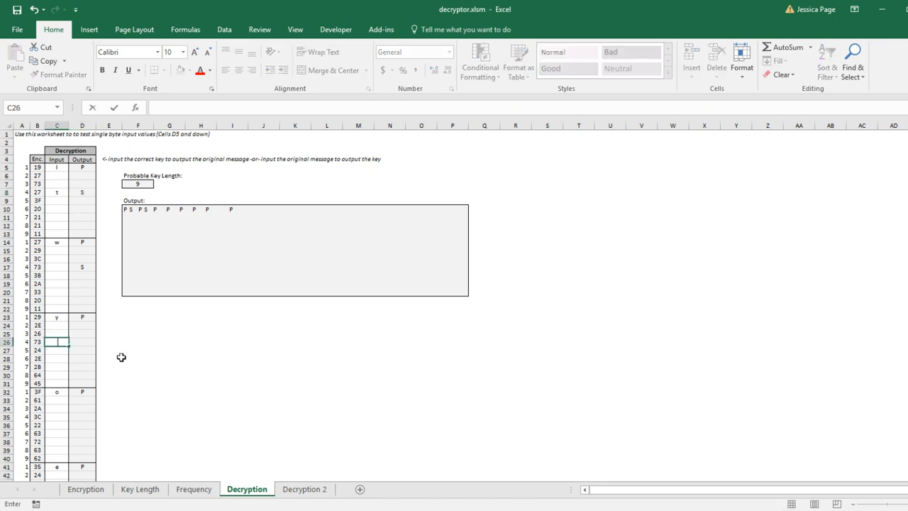
pyautogui.hotkey('ctrl', 'Return')
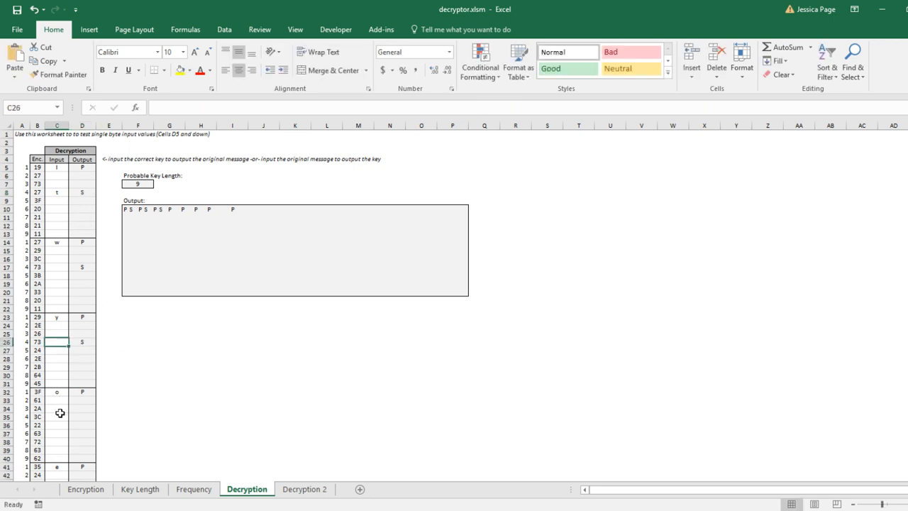
pyautogui.click(59, 417)
pyautogui.write('S')
pyautogui.hotkey('ctrl', 'Return')
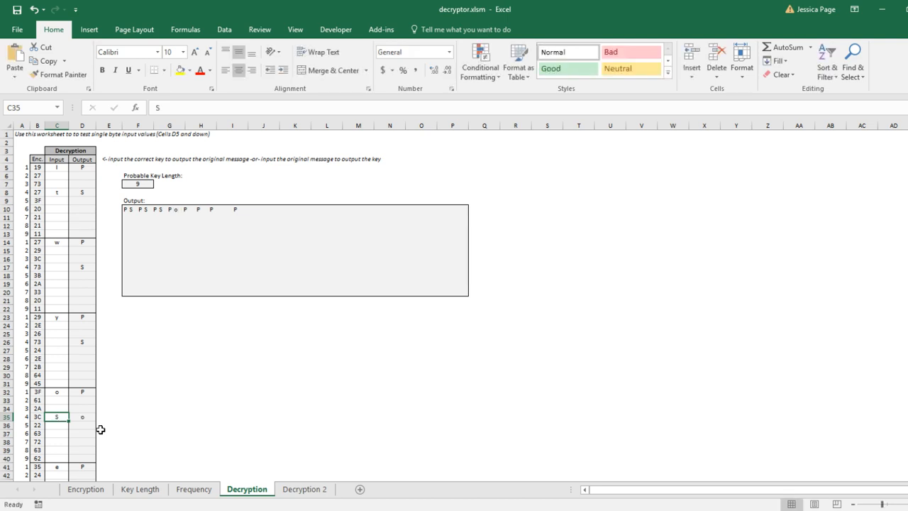
pyautogui.write('o')
pyautogui.press('Return')
# Enter a space as the input beside ciphertext 73 in row 44
pyautogui.scroll(-2, 105, 424)
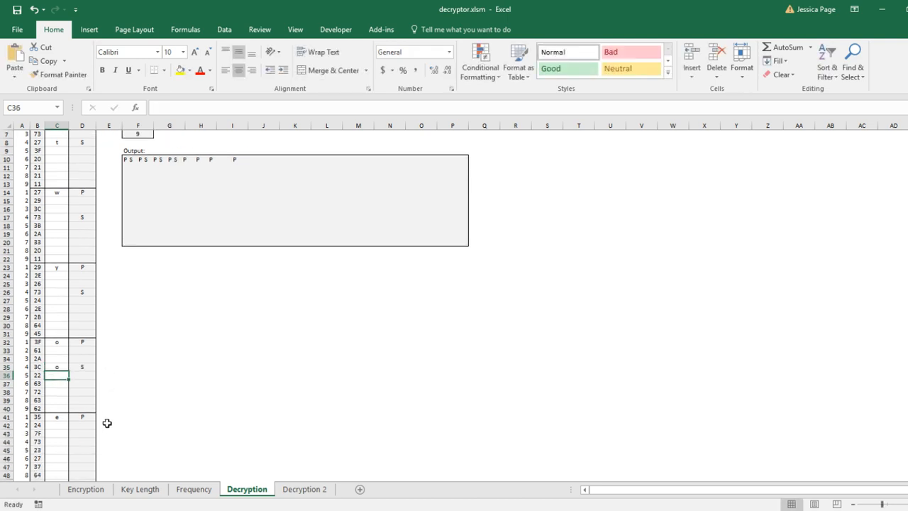
pyautogui.click(65, 440)
pyautogui.press('Return')
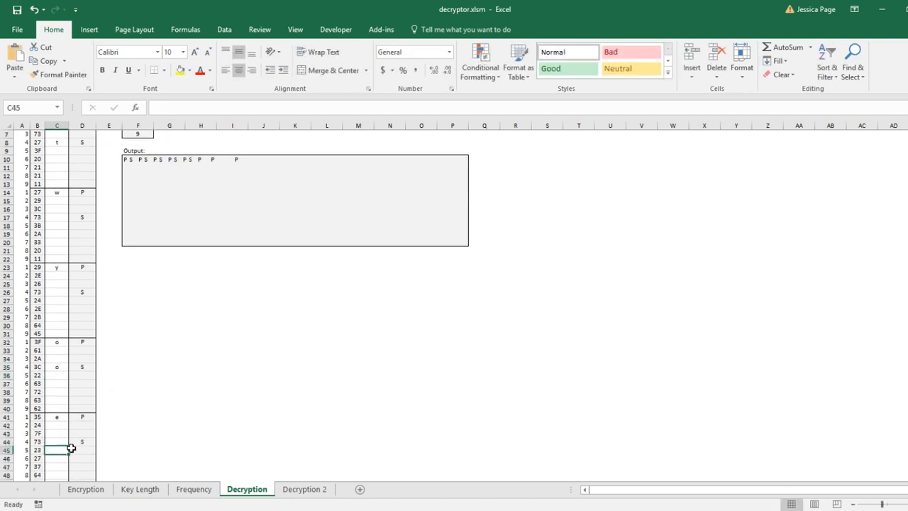
# Inspect the Output formulas of the first key group in rows 5 to 10
pyautogui.press('Up')
pyautogui.scroll(2, 71, 447)
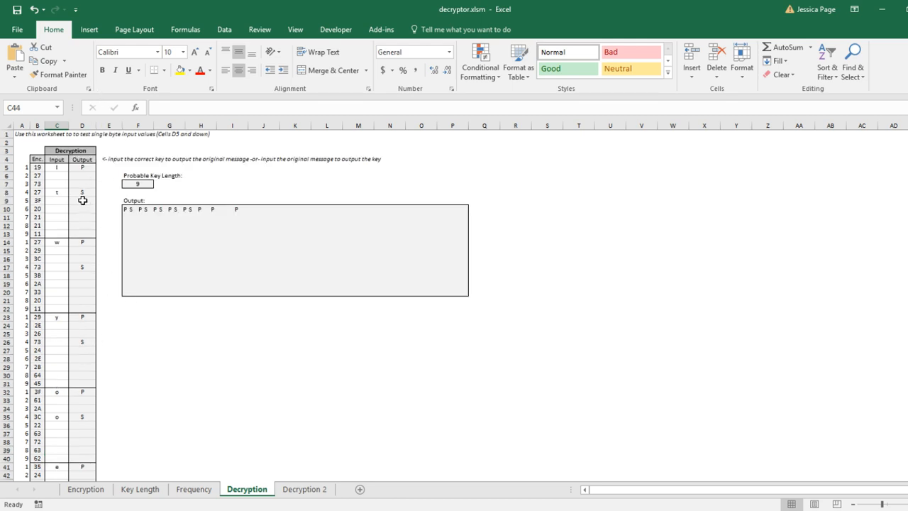
pyautogui.moveTo(80, 175); pyautogui.dragTo(82, 275)
pyautogui.click(57, 227)
pyautogui.moveTo(81, 182); pyautogui.dragTo(80, 310)
pyautogui.click(174, 348)
pyautogui.click(91, 178)
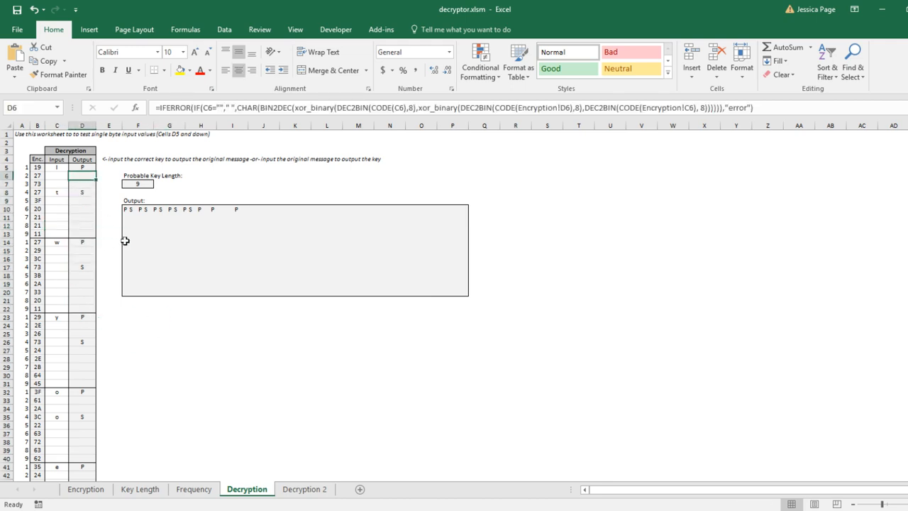
pyautogui.click(79, 166)
pyautogui.moveTo(78, 166); pyautogui.dragTo(78, 210)
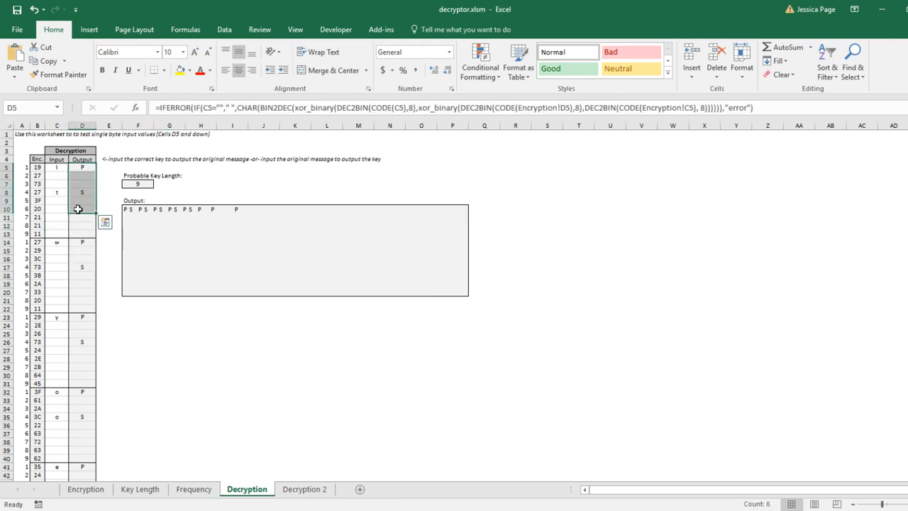
pyautogui.click(75, 176)
pyautogui.click(57, 168)
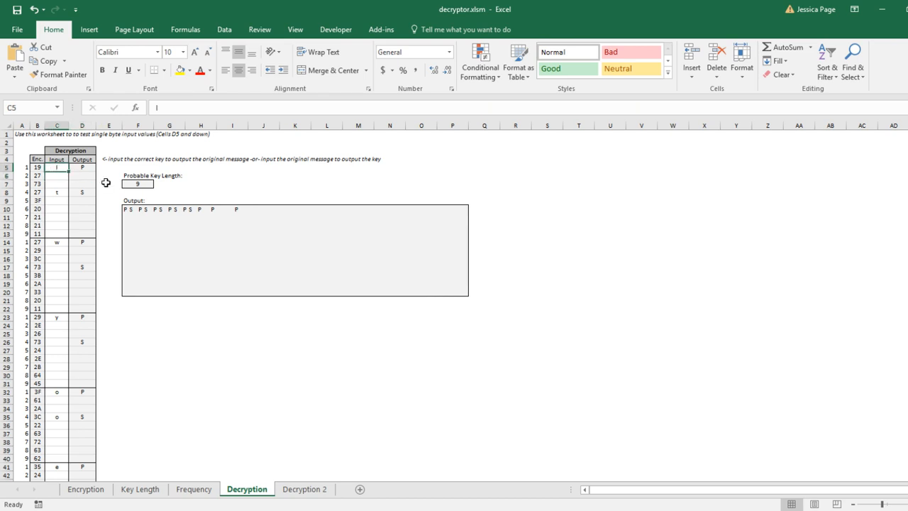
# Enter P, A, S, S and W as the inputs for rows 5 to 9
pyautogui.press('Return')
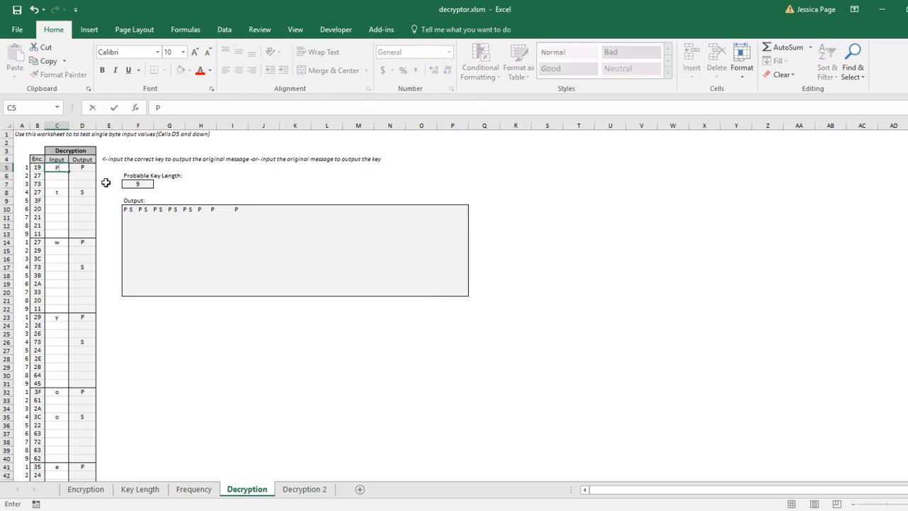
pyautogui.write('A')
pyautogui.press('Return')
pyautogui.write('S')
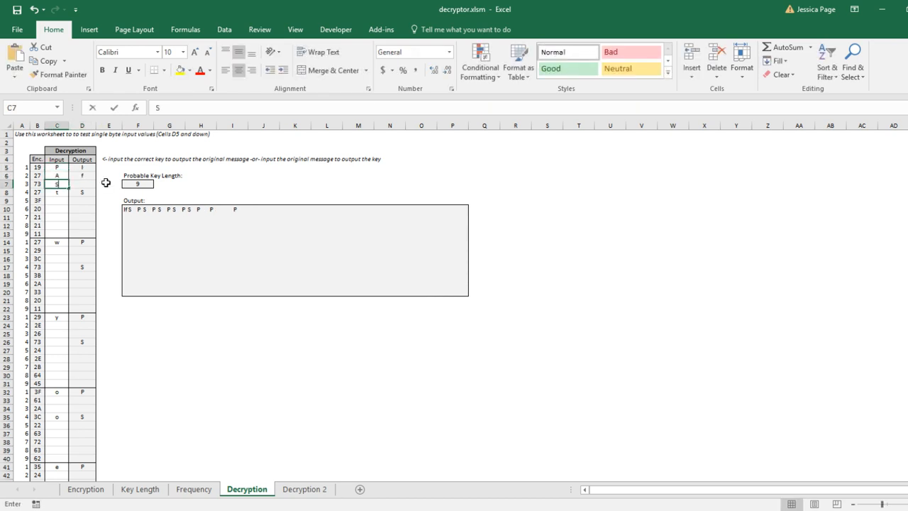
pyautogui.press('Return')
pyautogui.write('S')
pyautogui.press('Return')
pyautogui.write('W')
pyautogui.press('Return')
# Enter O, R, D and 1 as the inputs for rows 10 to 13
pyautogui.write('O')
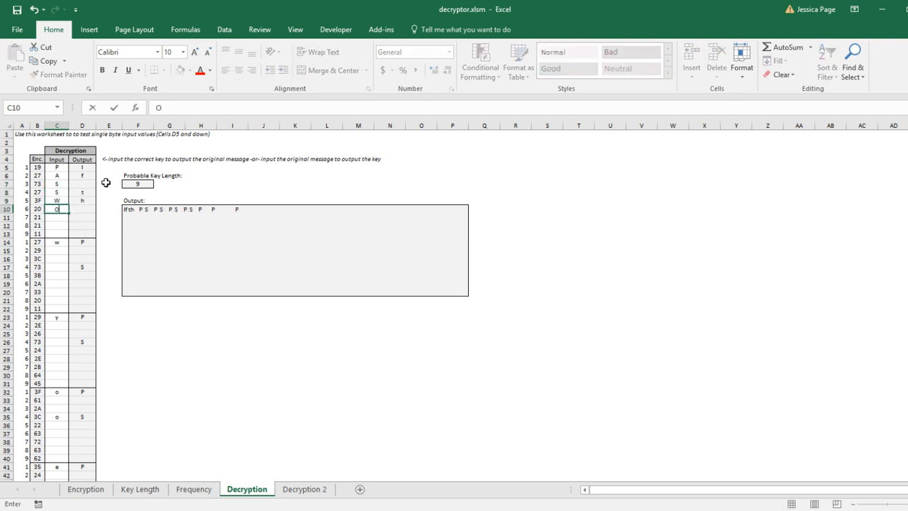
pyautogui.press('Return')
pyautogui.write('R')
pyautogui.press('Return')
pyautogui.write('Decryption')
pyautogui.press('Return')
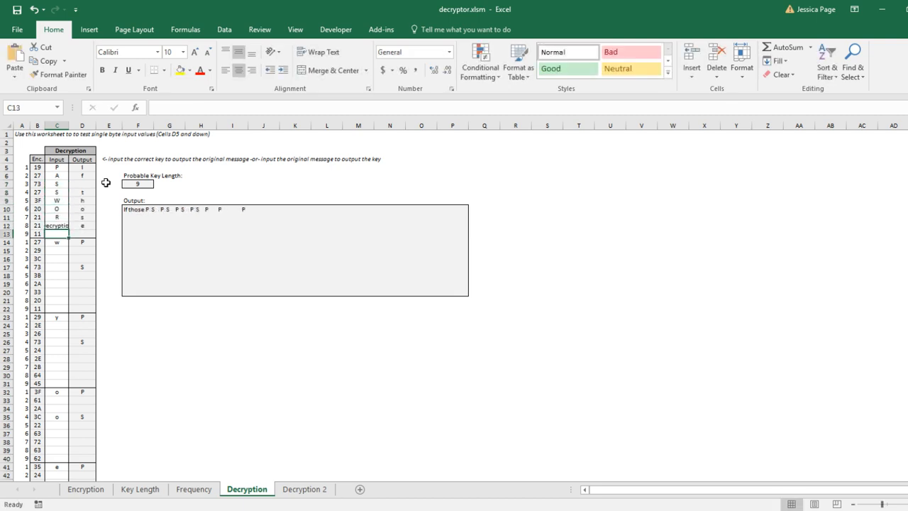
pyautogui.press('Up')
pyautogui.write('D')
pyautogui.press('BackSpace')
pyautogui.press('Return')
pyautogui.press('Down')
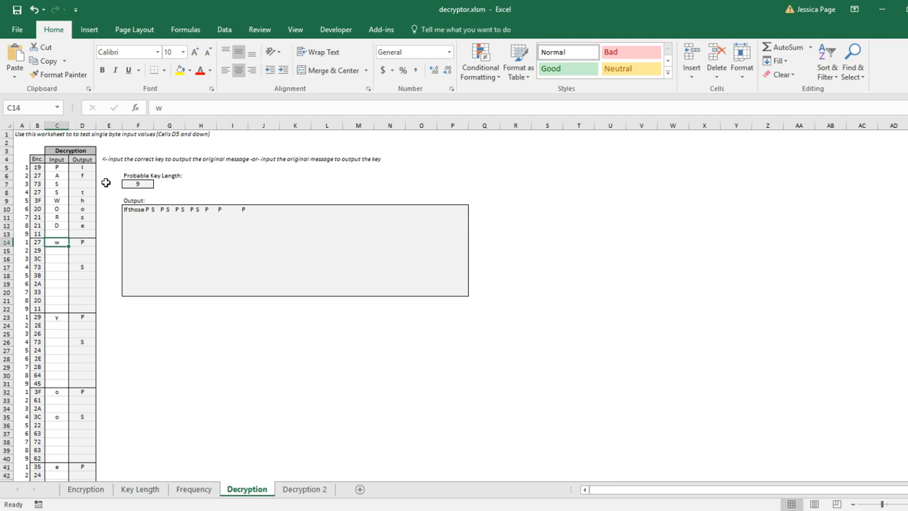
pyautogui.click(50, 233)
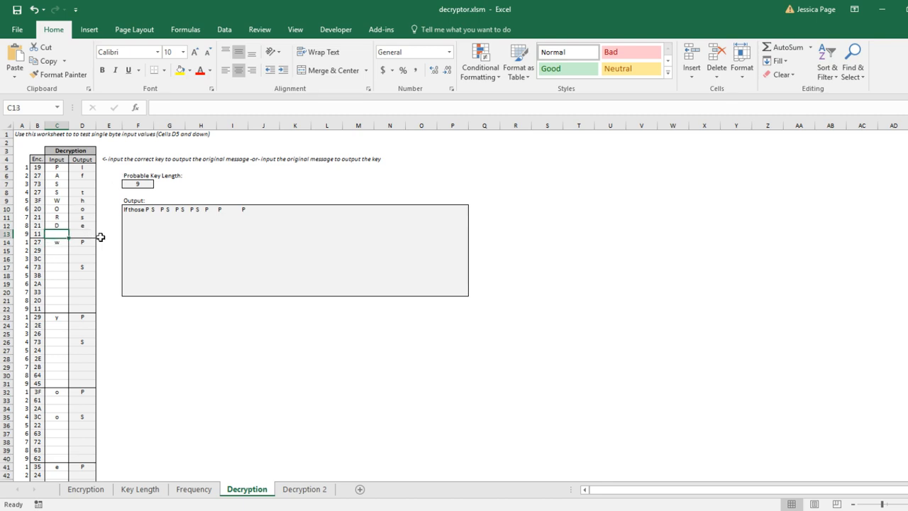
pyautogui.write('1')
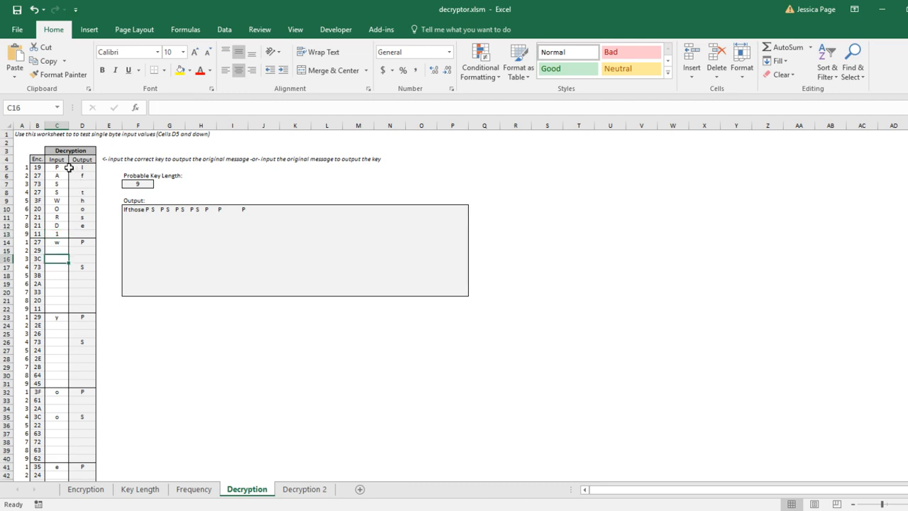
# Replace the inputs of rows 5 to 8 with l, f, an empty cell and t
pyautogui.moveTo(61, 168); pyautogui.dragTo(51, 233)
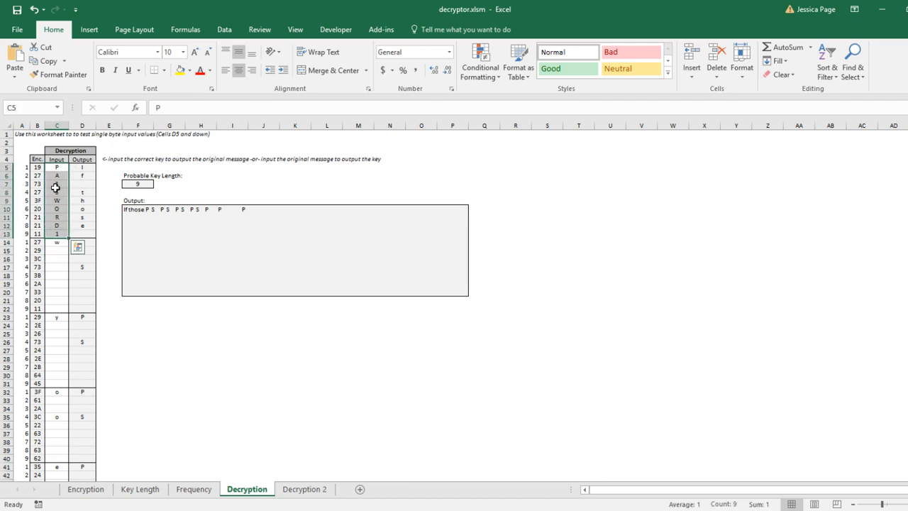
pyautogui.moveTo(73, 168); pyautogui.dragTo(74, 232)
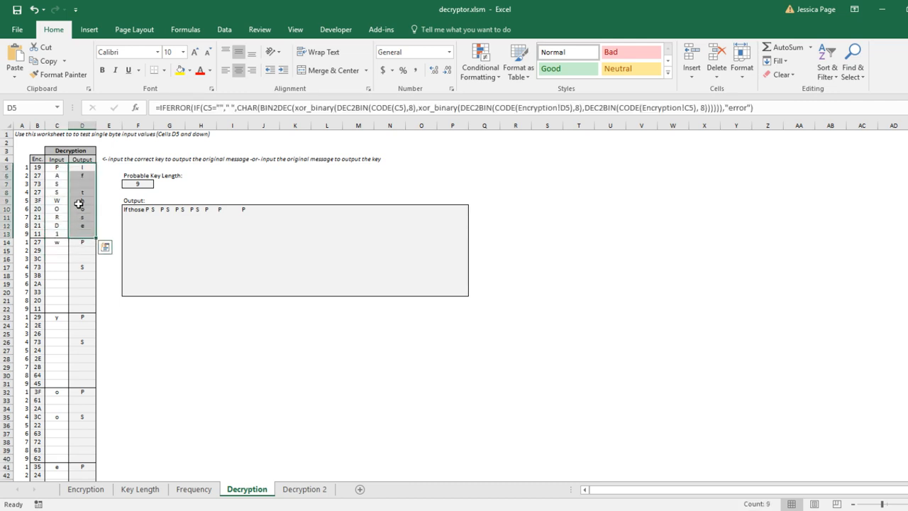
pyautogui.click(62, 168)
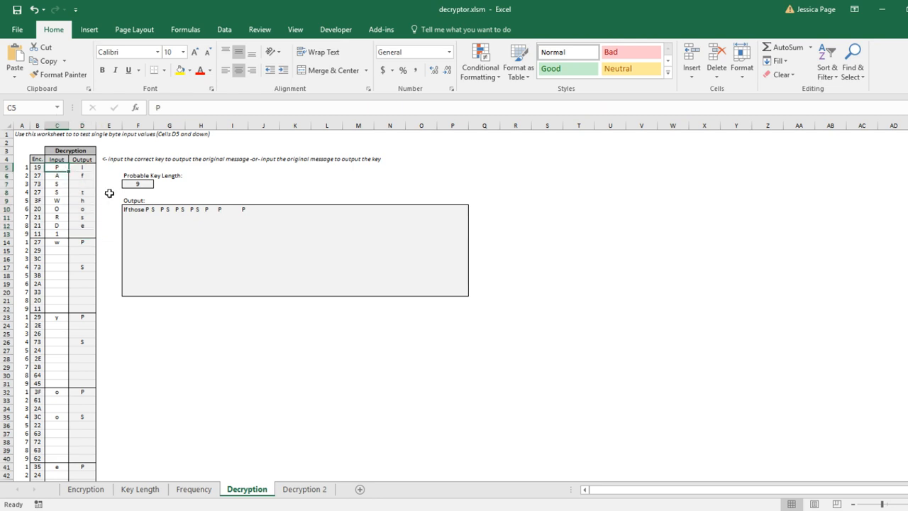
pyautogui.write('L')
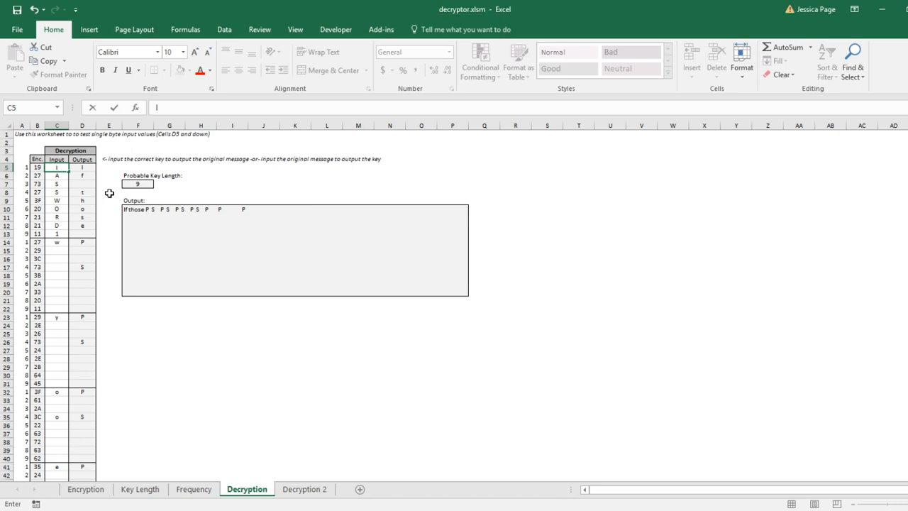
pyautogui.press('Return')
pyautogui.write('f')
pyautogui.press('Return')
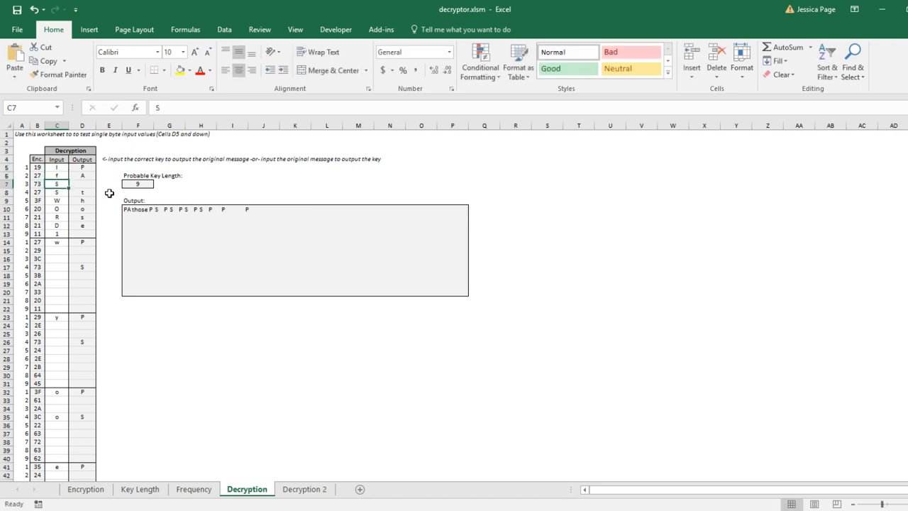
pyautogui.press('BackSpace')
pyautogui.press('Return')
pyautogui.write('t')
pyautogui.press('Return')
# Enter h, o, s and e as the inputs for rows 9 to 12
pyautogui.write('h')
pyautogui.press('Return')
pyautogui.write('o')
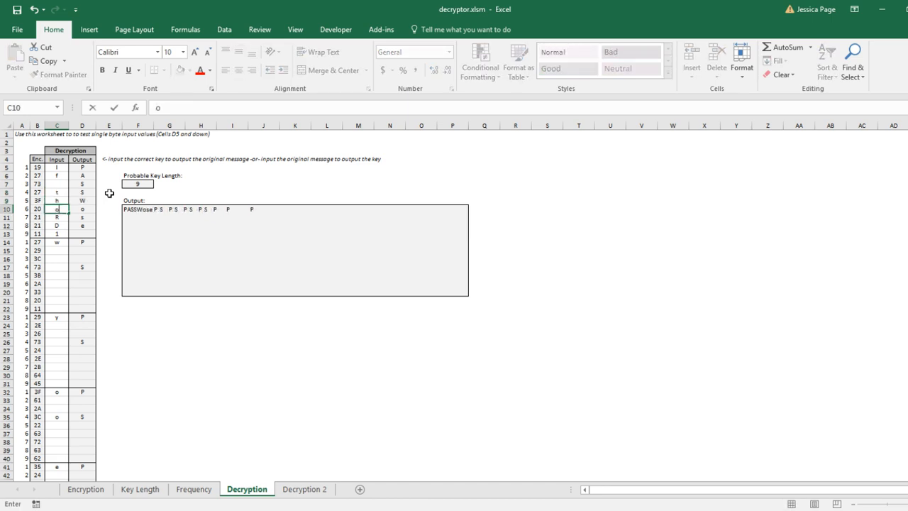
pyautogui.press('Return')
pyautogui.write('s')
pyautogui.press('Return')
pyautogui.write('e')
pyautogui.press('Return')
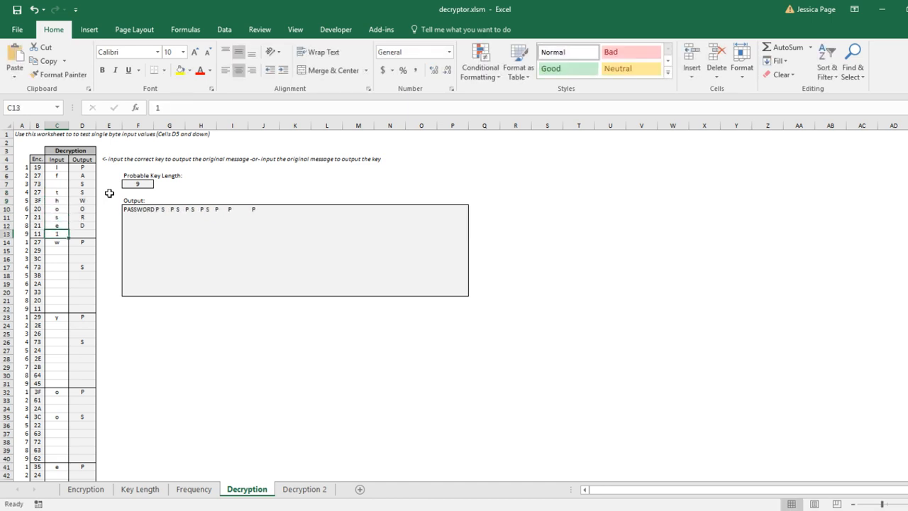
# Review the input characters and decrypted output column on the Decryption sheet
pyautogui.press('BackSpace')
pyautogui.press('Escape')
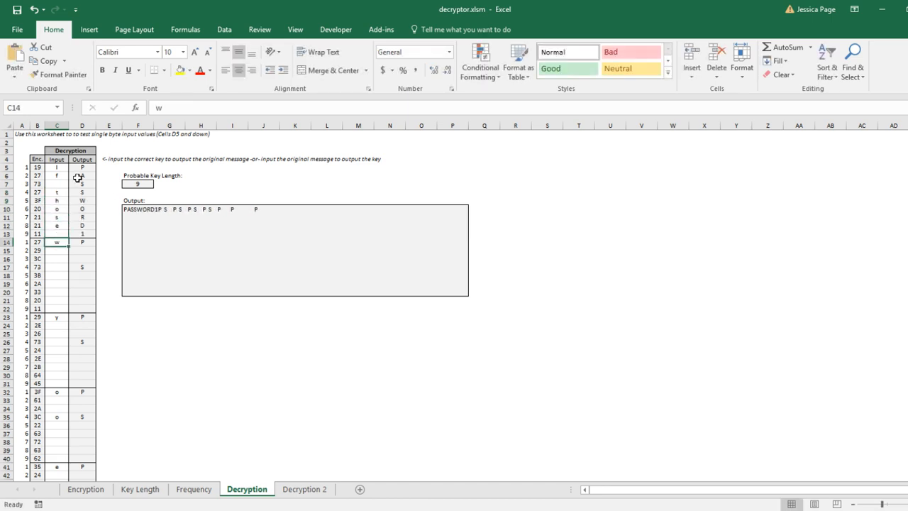
pyautogui.moveTo(60, 168); pyautogui.dragTo(73, 232)
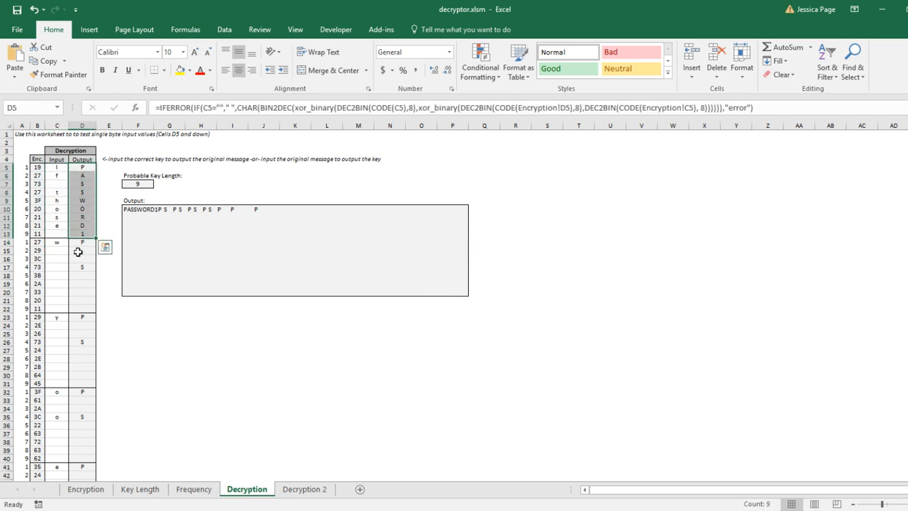
pyautogui.moveTo(61, 169); pyautogui.dragTo(75, 231)
pyautogui.click(104, 184)
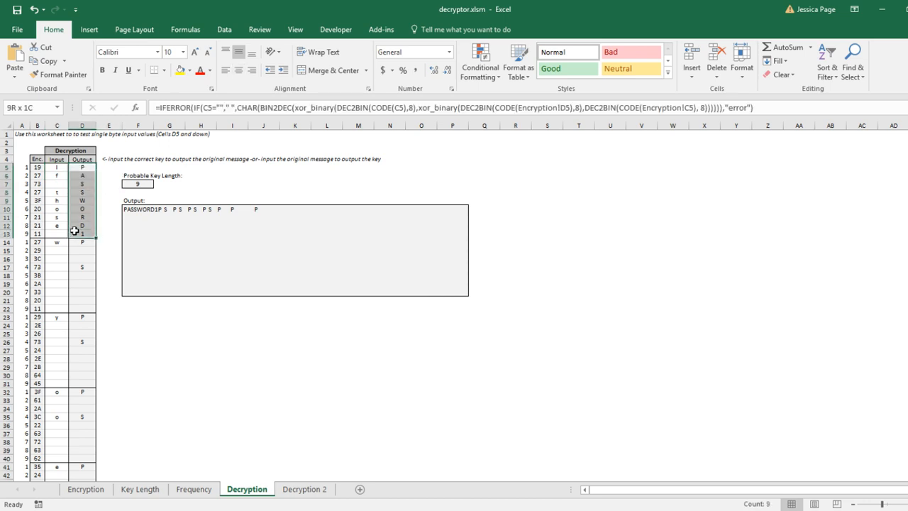
pyautogui.click(55, 191)
pyautogui.moveTo(53, 169); pyautogui.dragTo(43, 278)
pyautogui.click(111, 319)
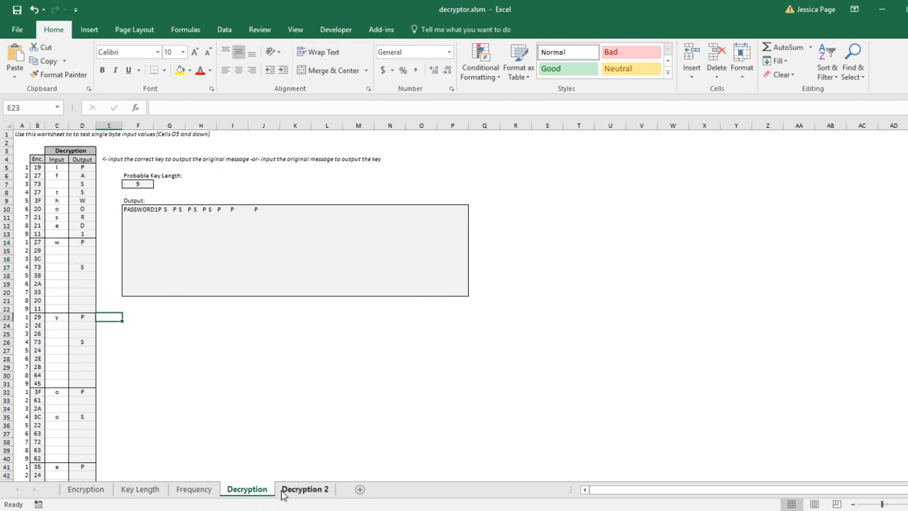
pyautogui.moveTo(57, 172); pyautogui.dragTo(55, 311)
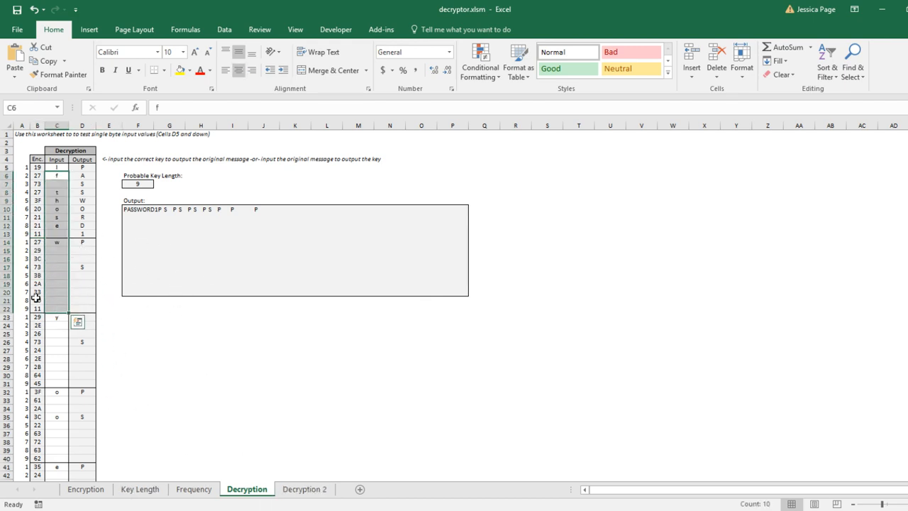
pyautogui.click(182, 376)
pyautogui.click(302, 489)
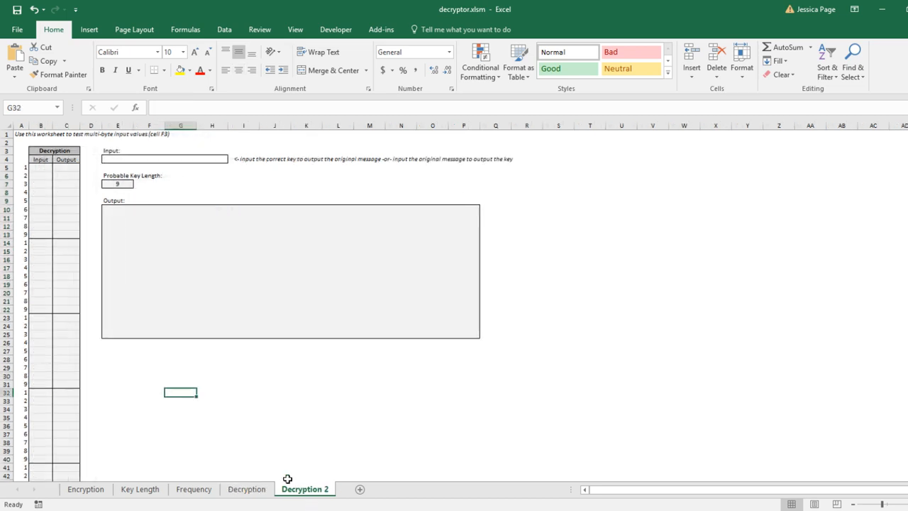
pyautogui.click(140, 160)
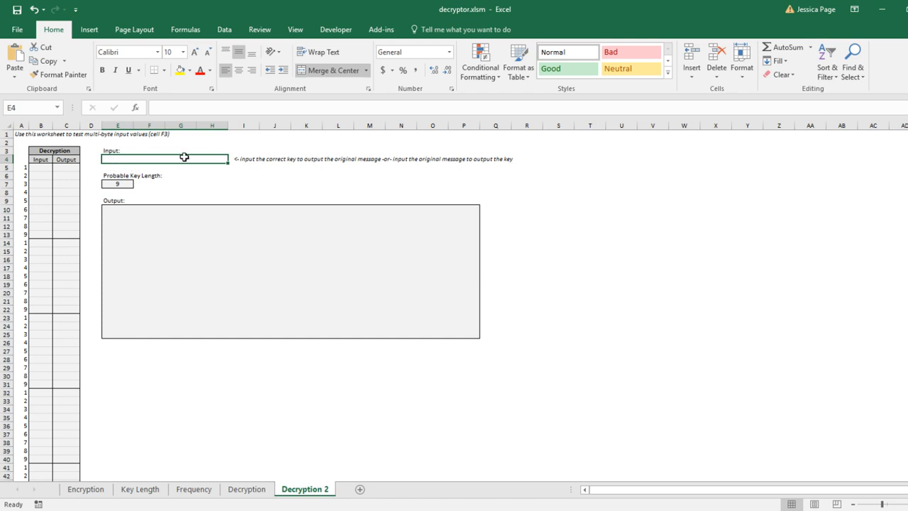
pyautogui.write('p')
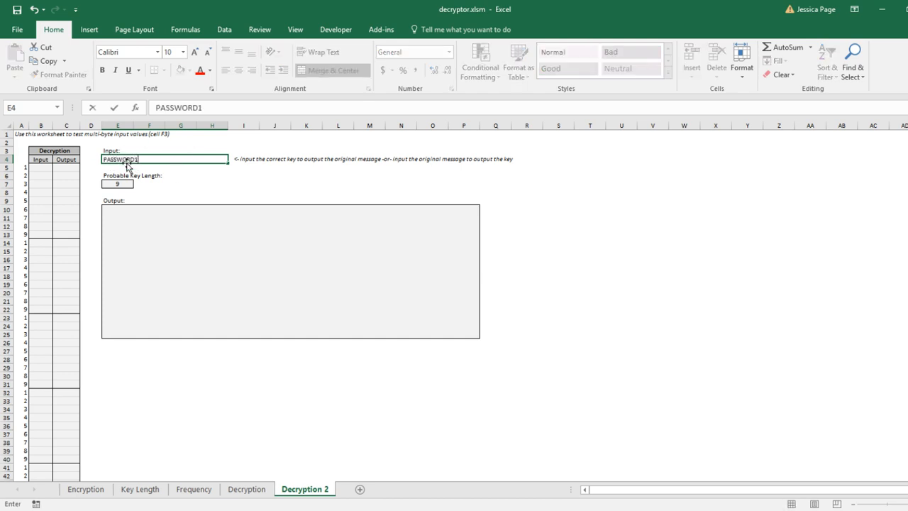
pyautogui.press('Return')
# Examine the repeated key characters, the output column and the decrypted output text
pyautogui.moveTo(53, 176); pyautogui.dragTo(54, 401)
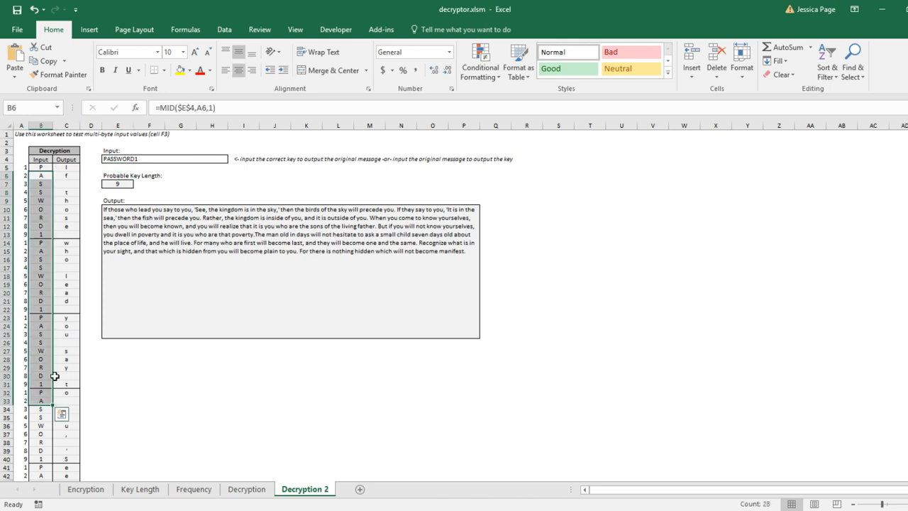
pyautogui.moveTo(62, 210); pyautogui.dragTo(51, 351)
pyautogui.click(138, 307)
pyautogui.click(175, 398)
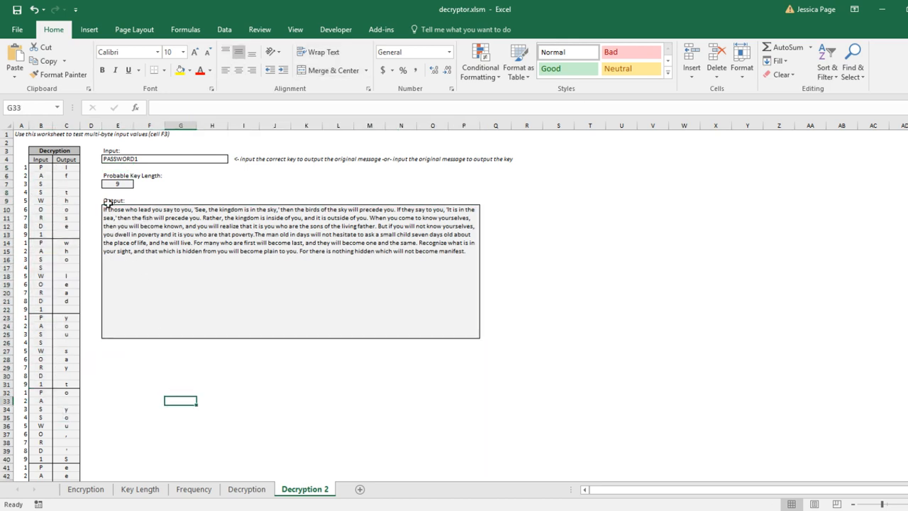
pyautogui.click(244, 184)
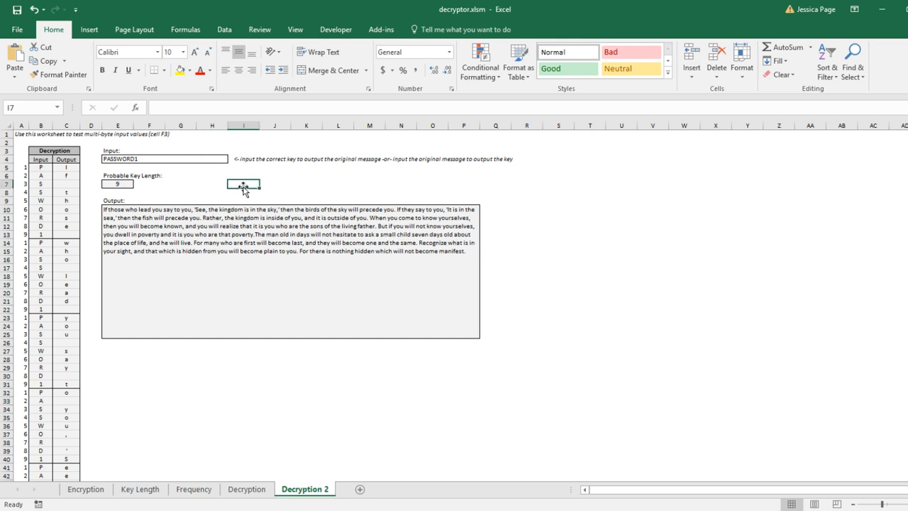
pyautogui.click(192, 234)
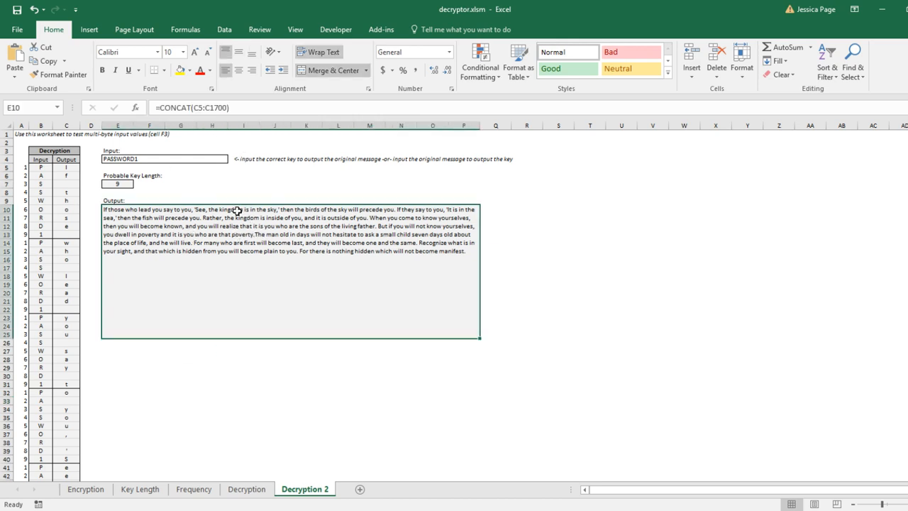
# Try KINGGEORGE2ND as the key input instead
pyautogui.click(112, 159)
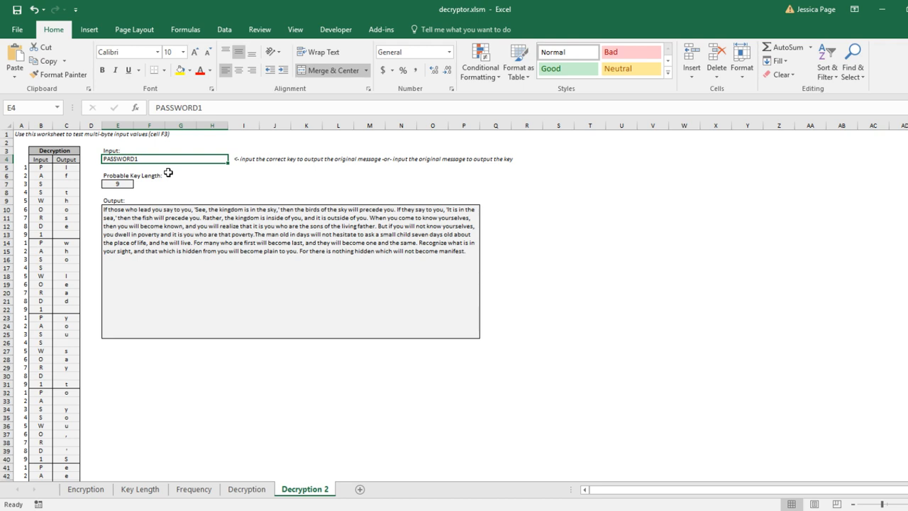
pyautogui.write('KINGGEOR')
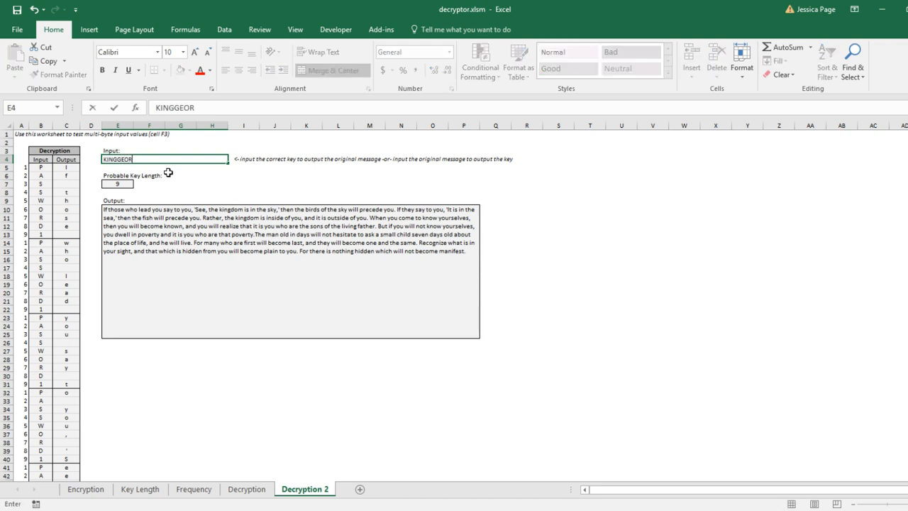
pyautogui.write('GE2ND')
pyautogui.press('Return')
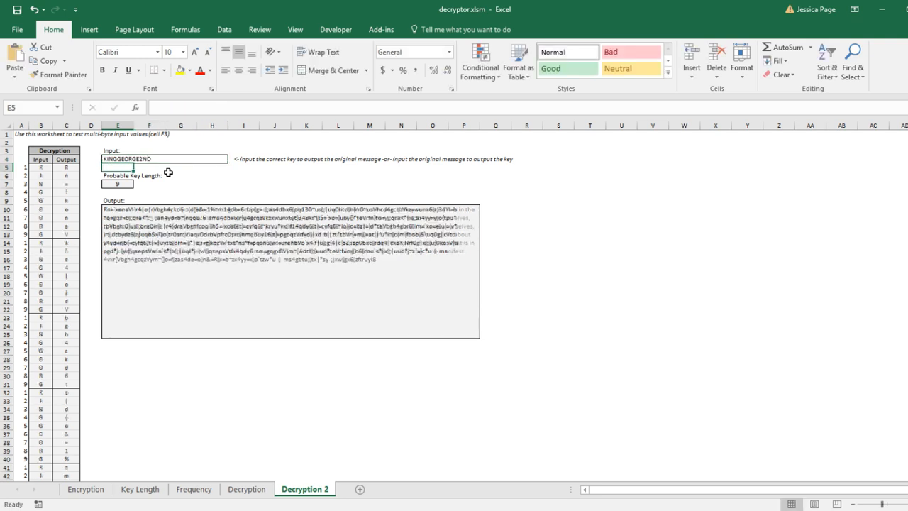
# Examine the output text produced by the wrong key
pyautogui.click(182, 248)
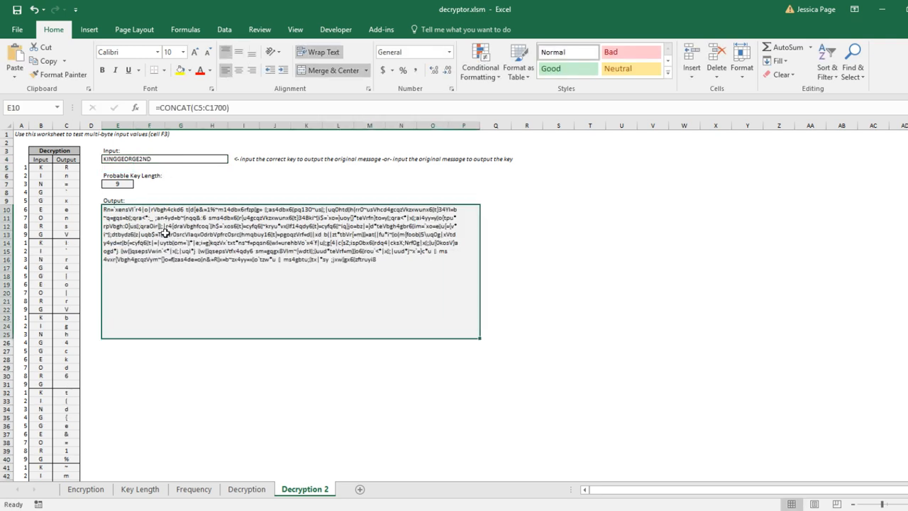
pyautogui.click(520, 261)
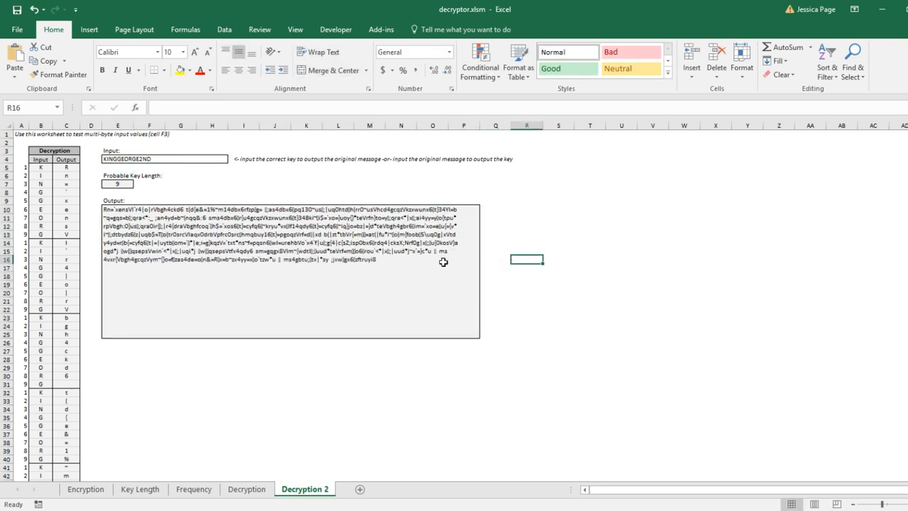
pyautogui.click(441, 262)
pyautogui.click(525, 264)
pyautogui.click(443, 265)
pyautogui.click(522, 266)
pyautogui.click(407, 266)
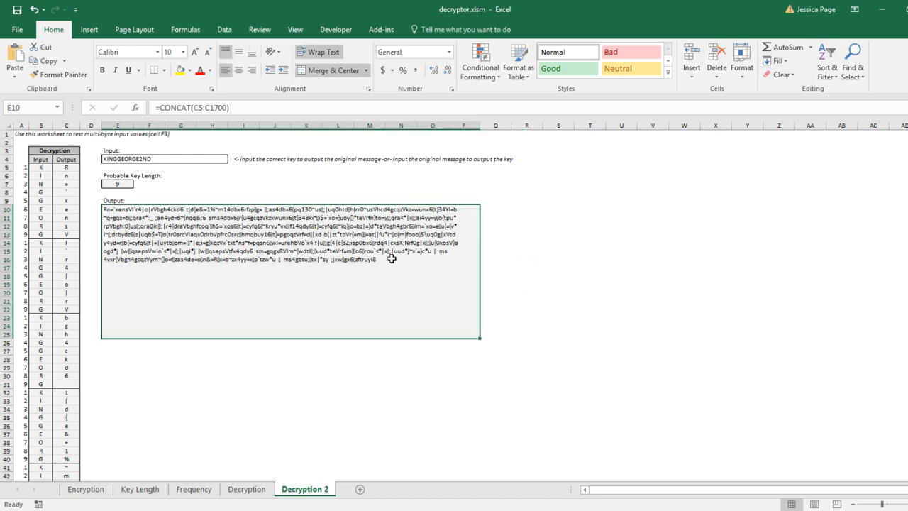
pyautogui.click(535, 264)
pyautogui.click(185, 161)
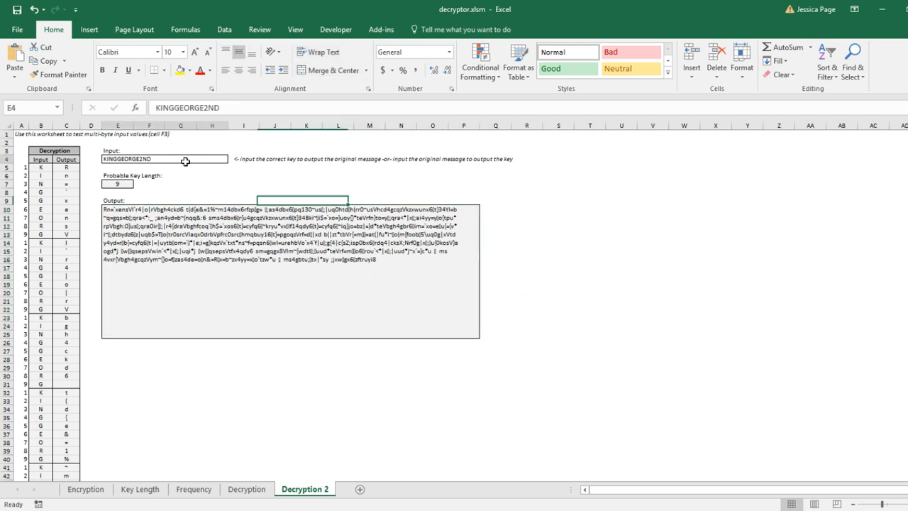
pyautogui.write('PASSWORD1')
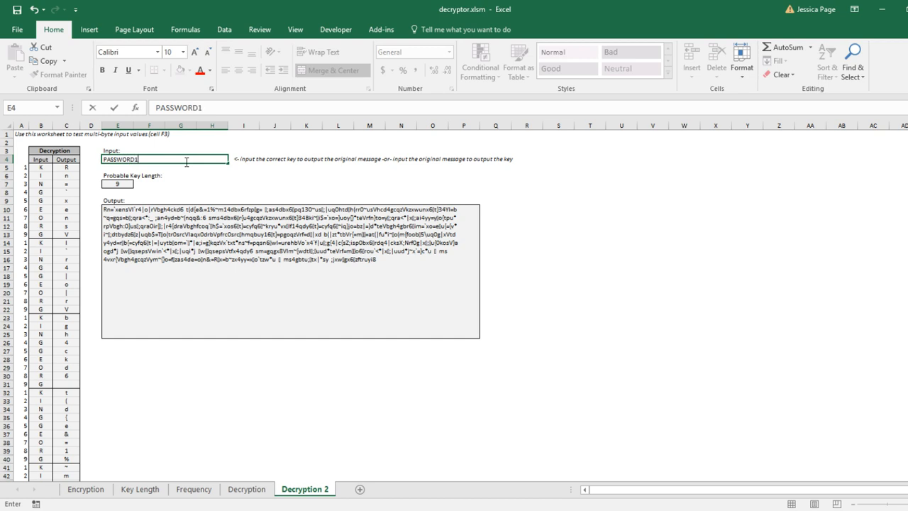
pyautogui.press('Return')
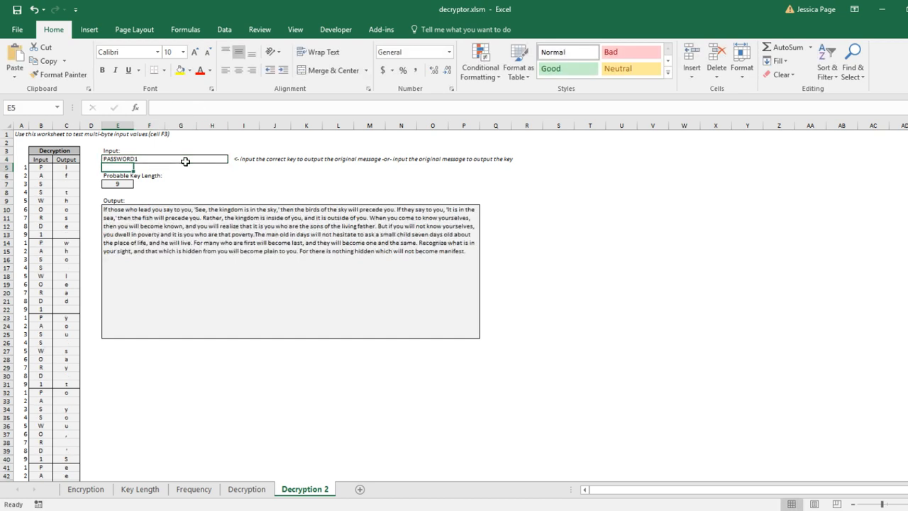
# Switch to the Encryption sheet and move the two covering rectangles aside to reveal the keyword and key column
pyautogui.click(184, 242)
pyautogui.click(203, 409)
pyautogui.click(87, 489)
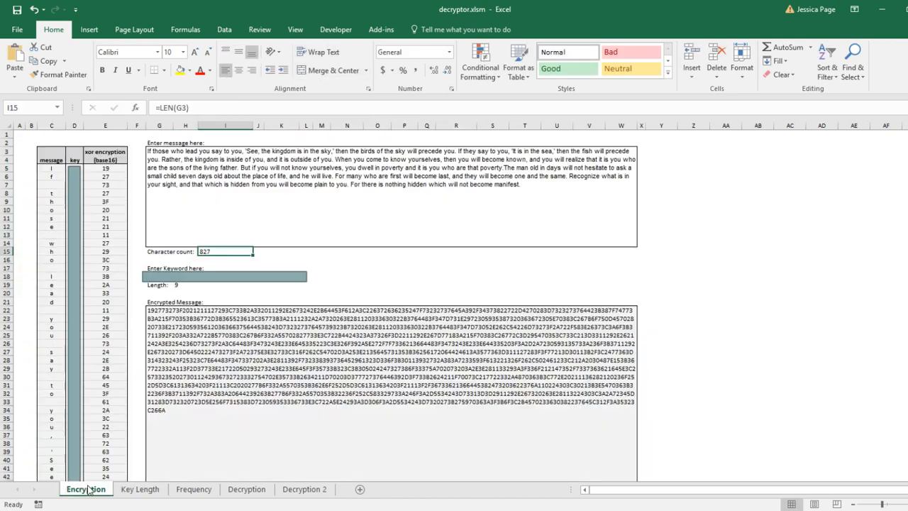
pyautogui.moveTo(241, 277)
pyautogui.mouseDown()
pyautogui.moveTo(436, 284)
pyautogui.moveTo(446, 272)
pyautogui.mouseUp()
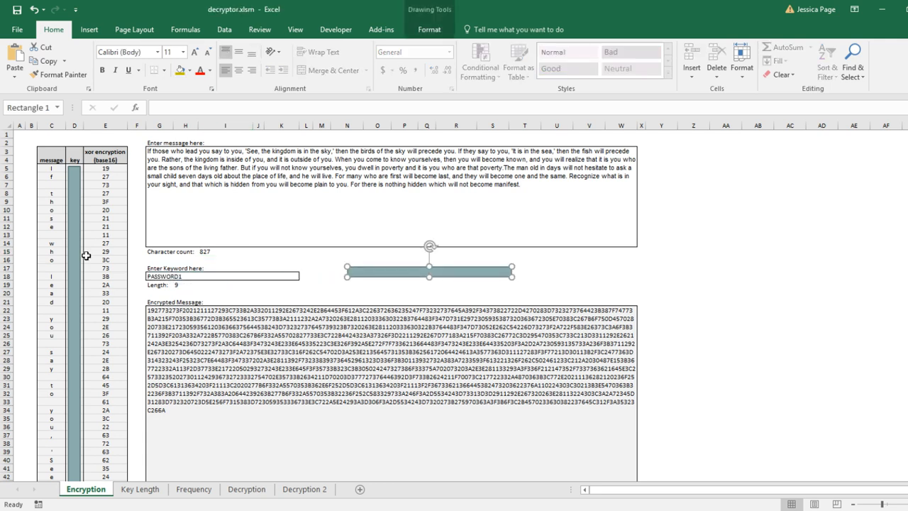
pyautogui.moveTo(76, 256); pyautogui.dragTo(725, 243)
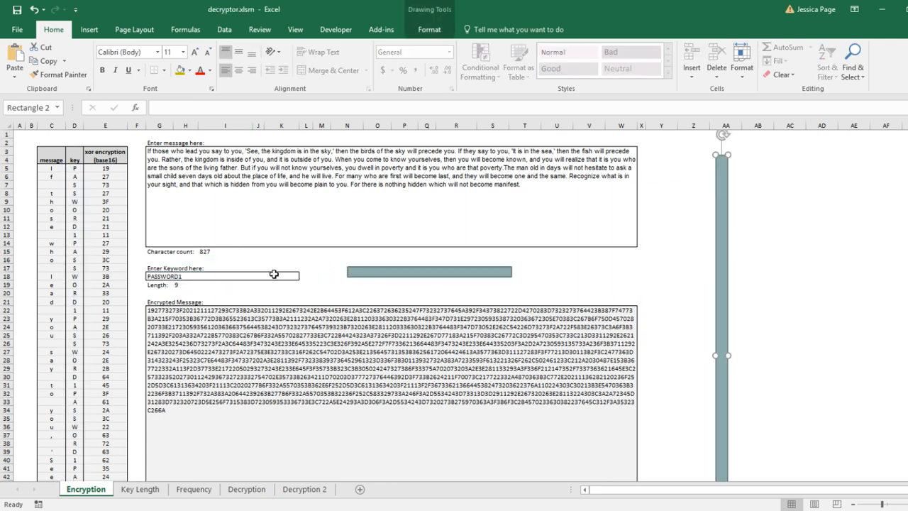
# Inspect the revealed keyword cell and the key column beside the message
pyautogui.click(265, 281)
pyautogui.click(197, 268)
pyautogui.click(197, 279)
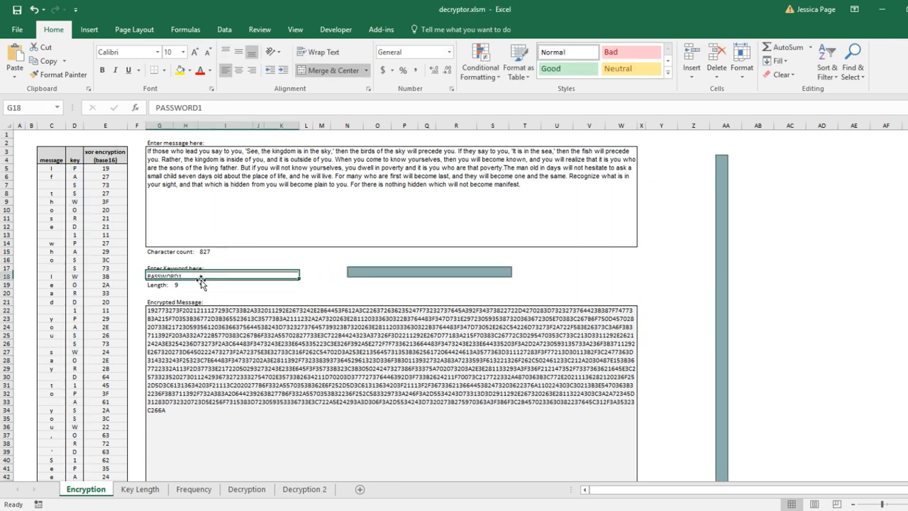
pyautogui.moveTo(76, 229); pyautogui.dragTo(79, 268)
pyautogui.click(759, 260)
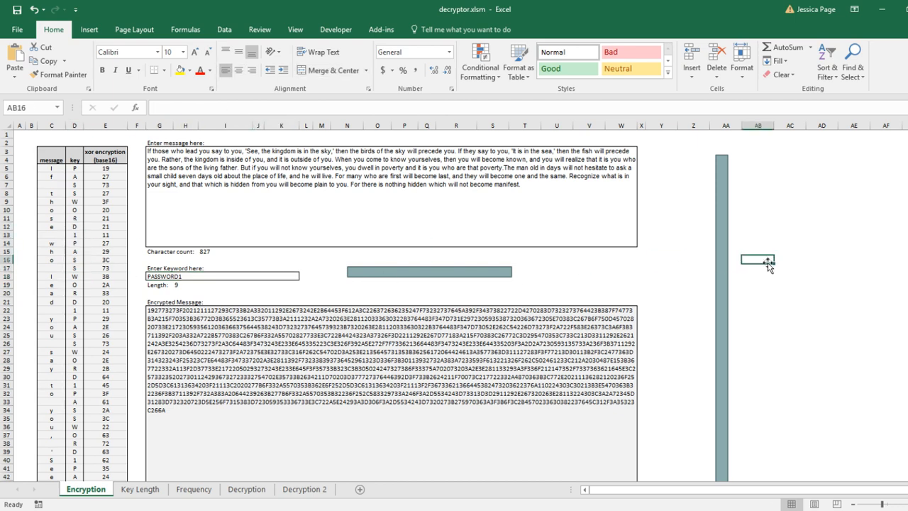